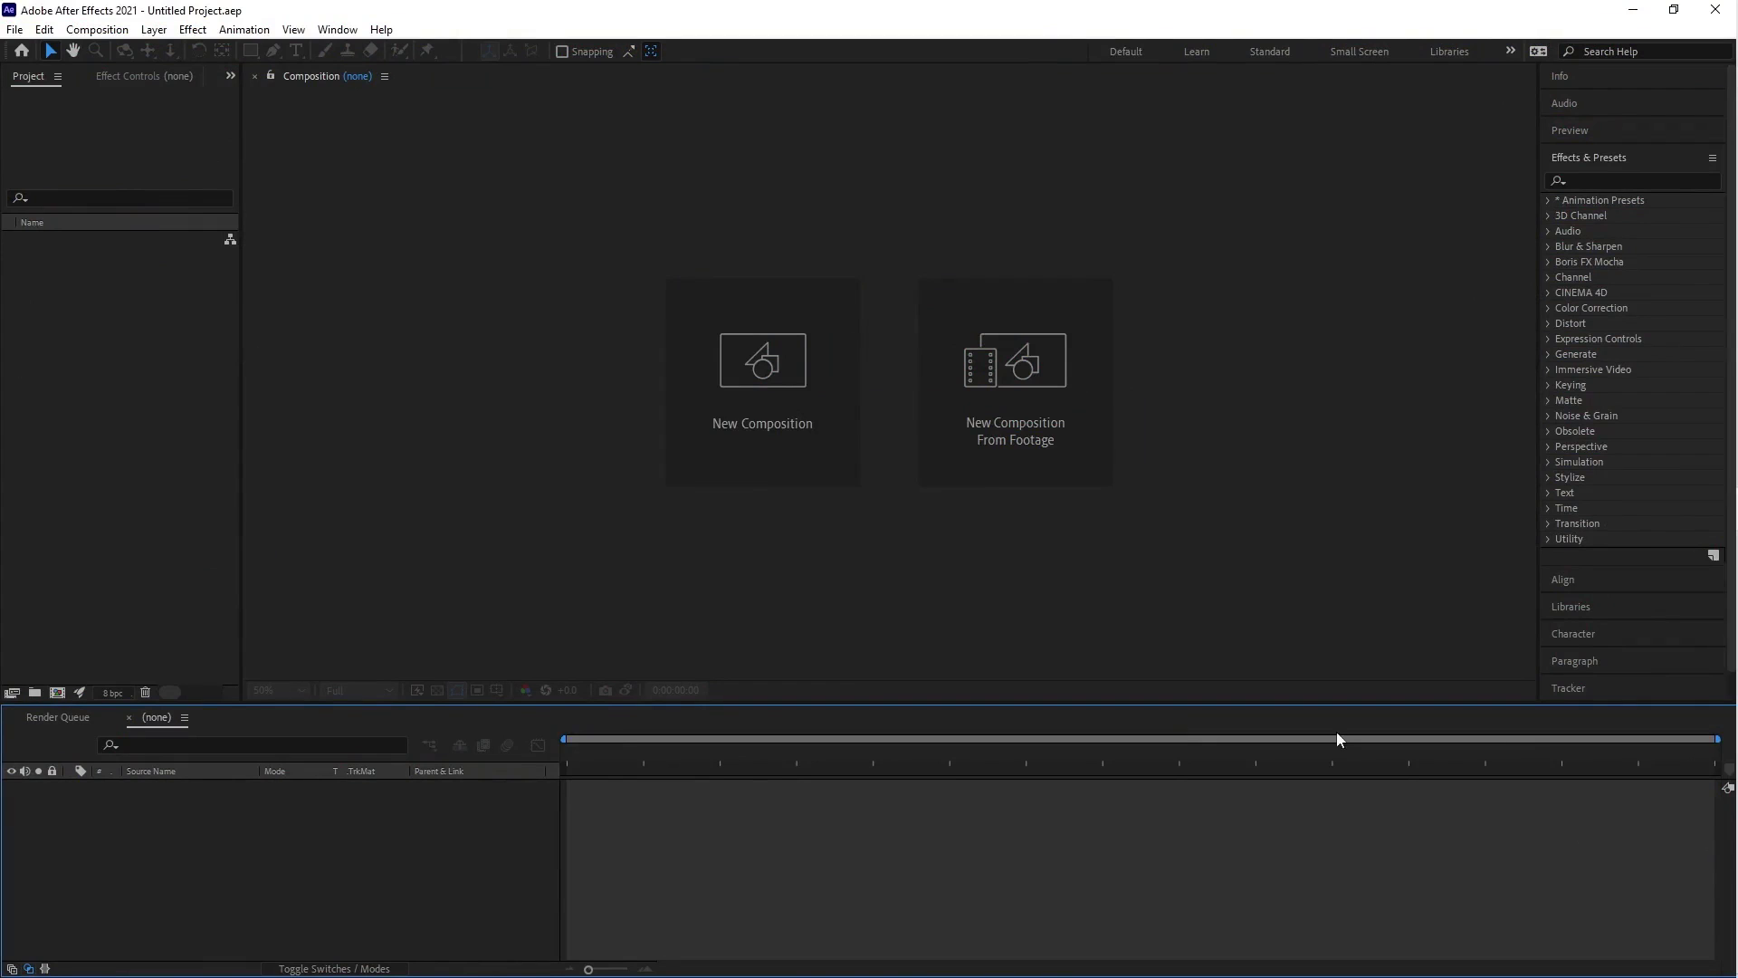
Create a 1920 x 1080, 29.97 fps composition named Reveal logo animation lasting 12 seconds, fitted to the viewer.
{"action": "left_click", "coordinate": [791, 372]}
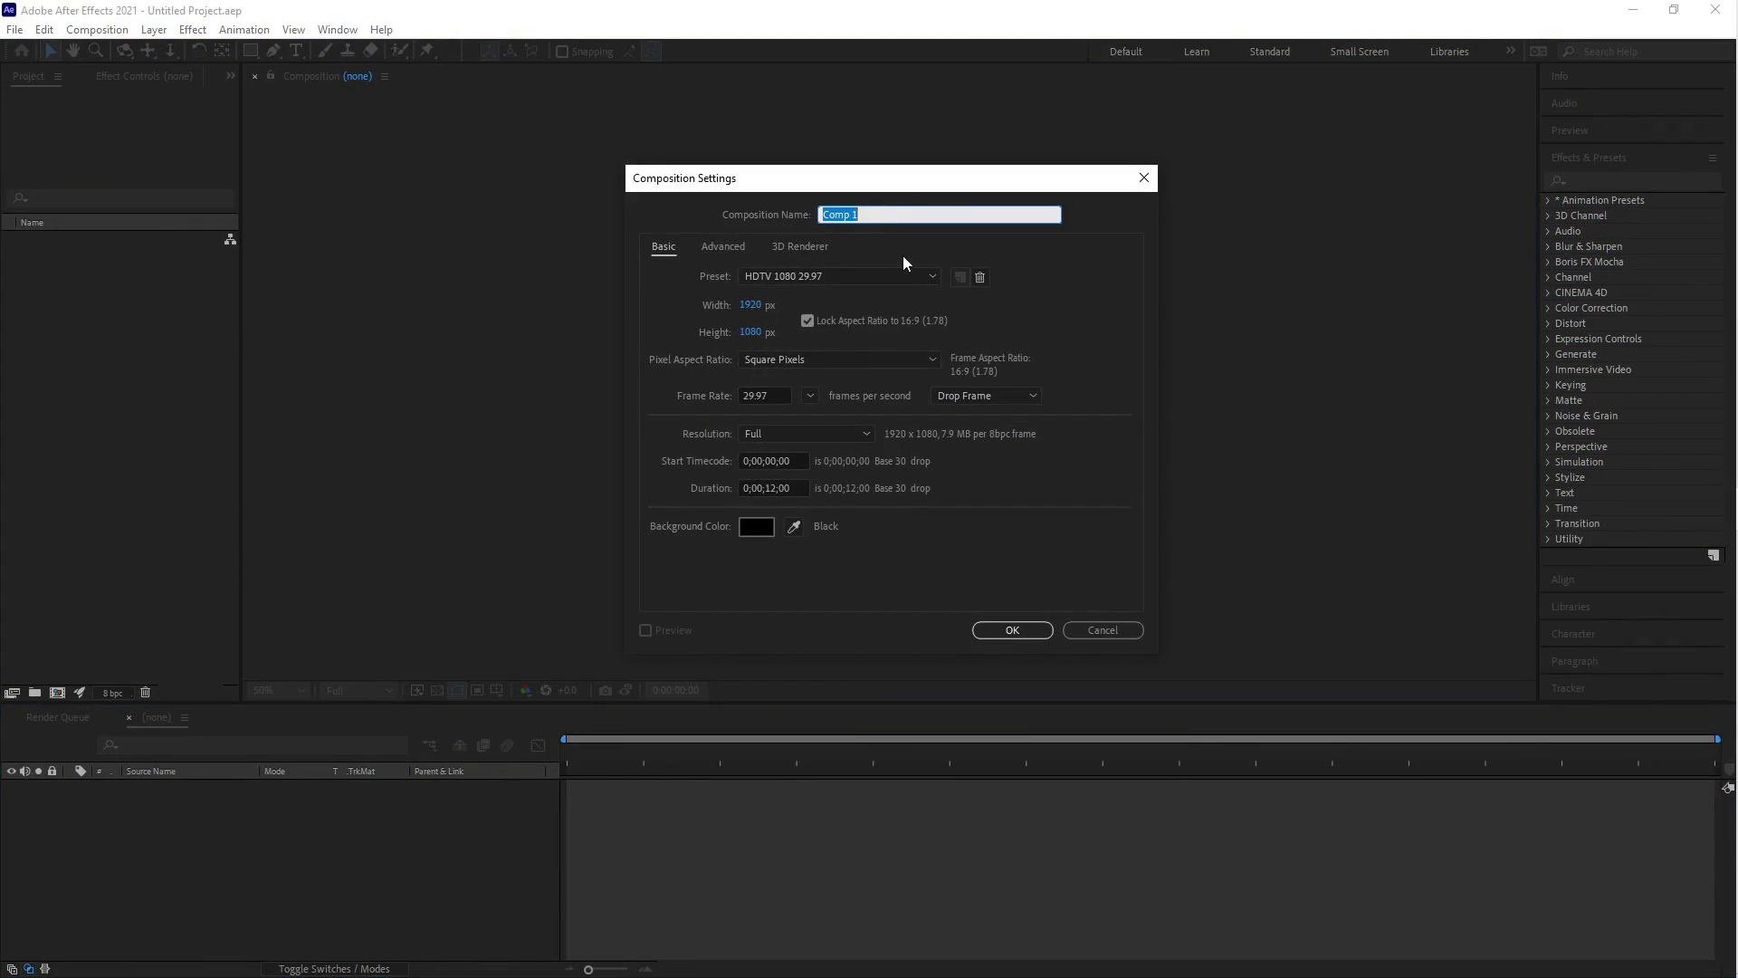
{"action": "type", "text": "Reveal logo animation"}
{"action": "left_click", "coordinate": [810, 396]}
{"action": "left_click", "coordinate": [810, 400]}
{"action": "left_click", "coordinate": [800, 488]}
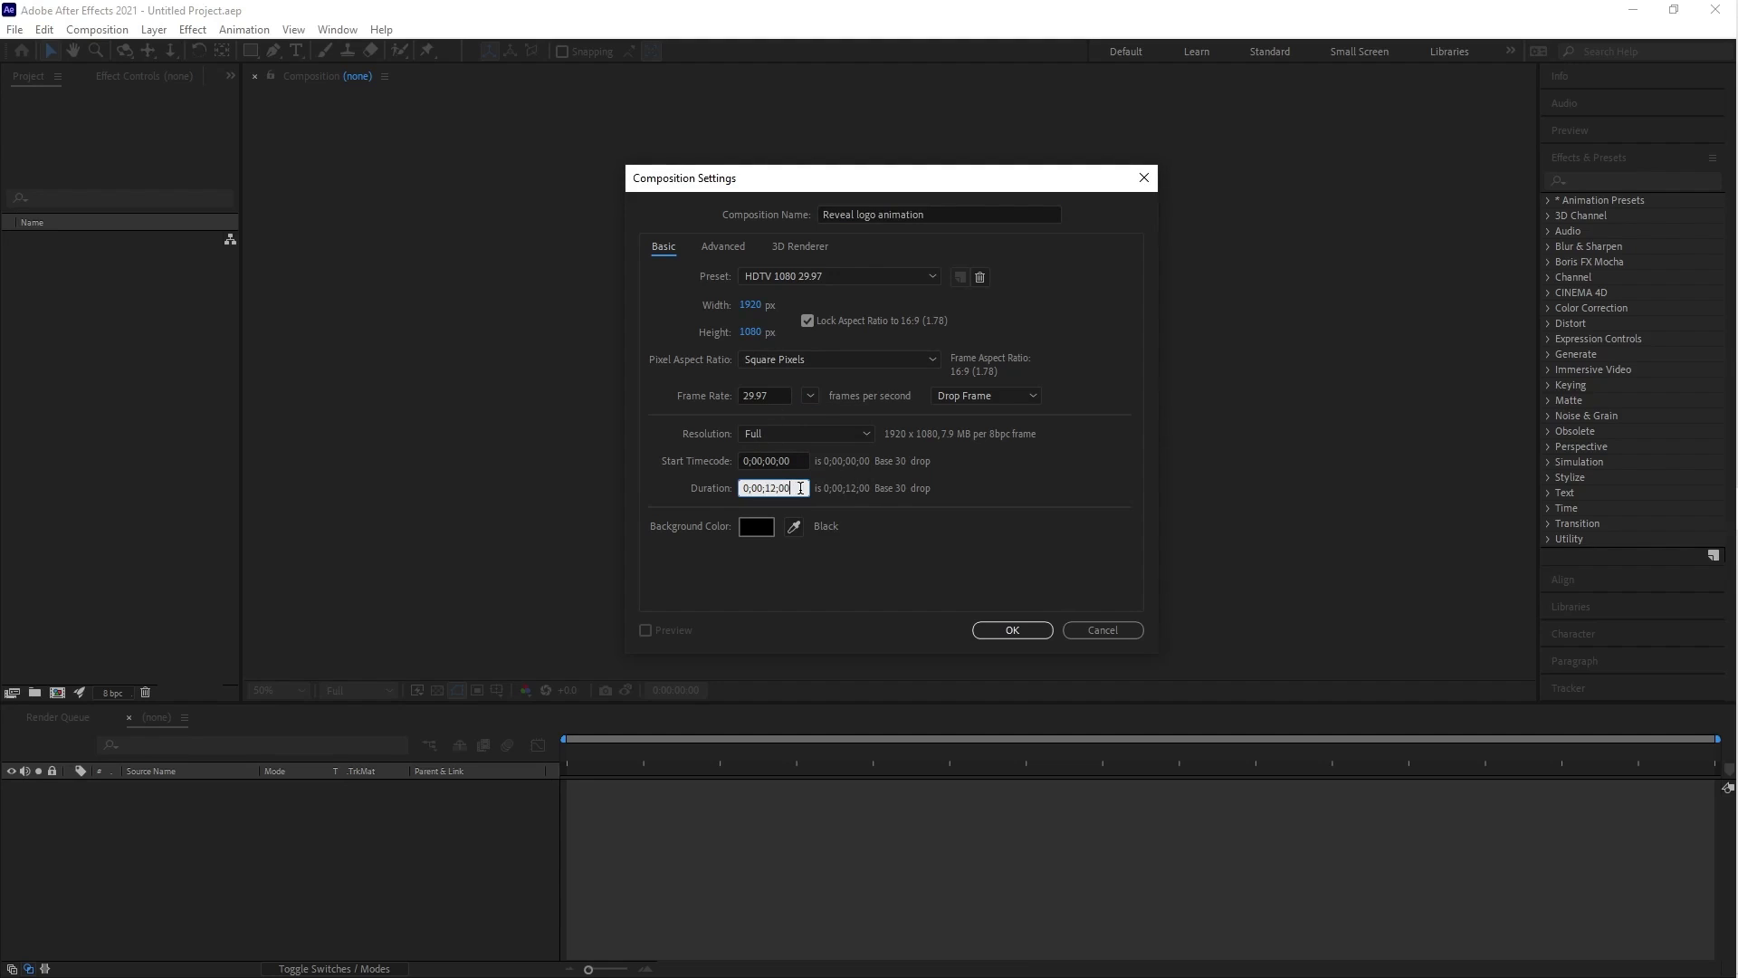
{"action": "left_click", "coordinate": [946, 565]}
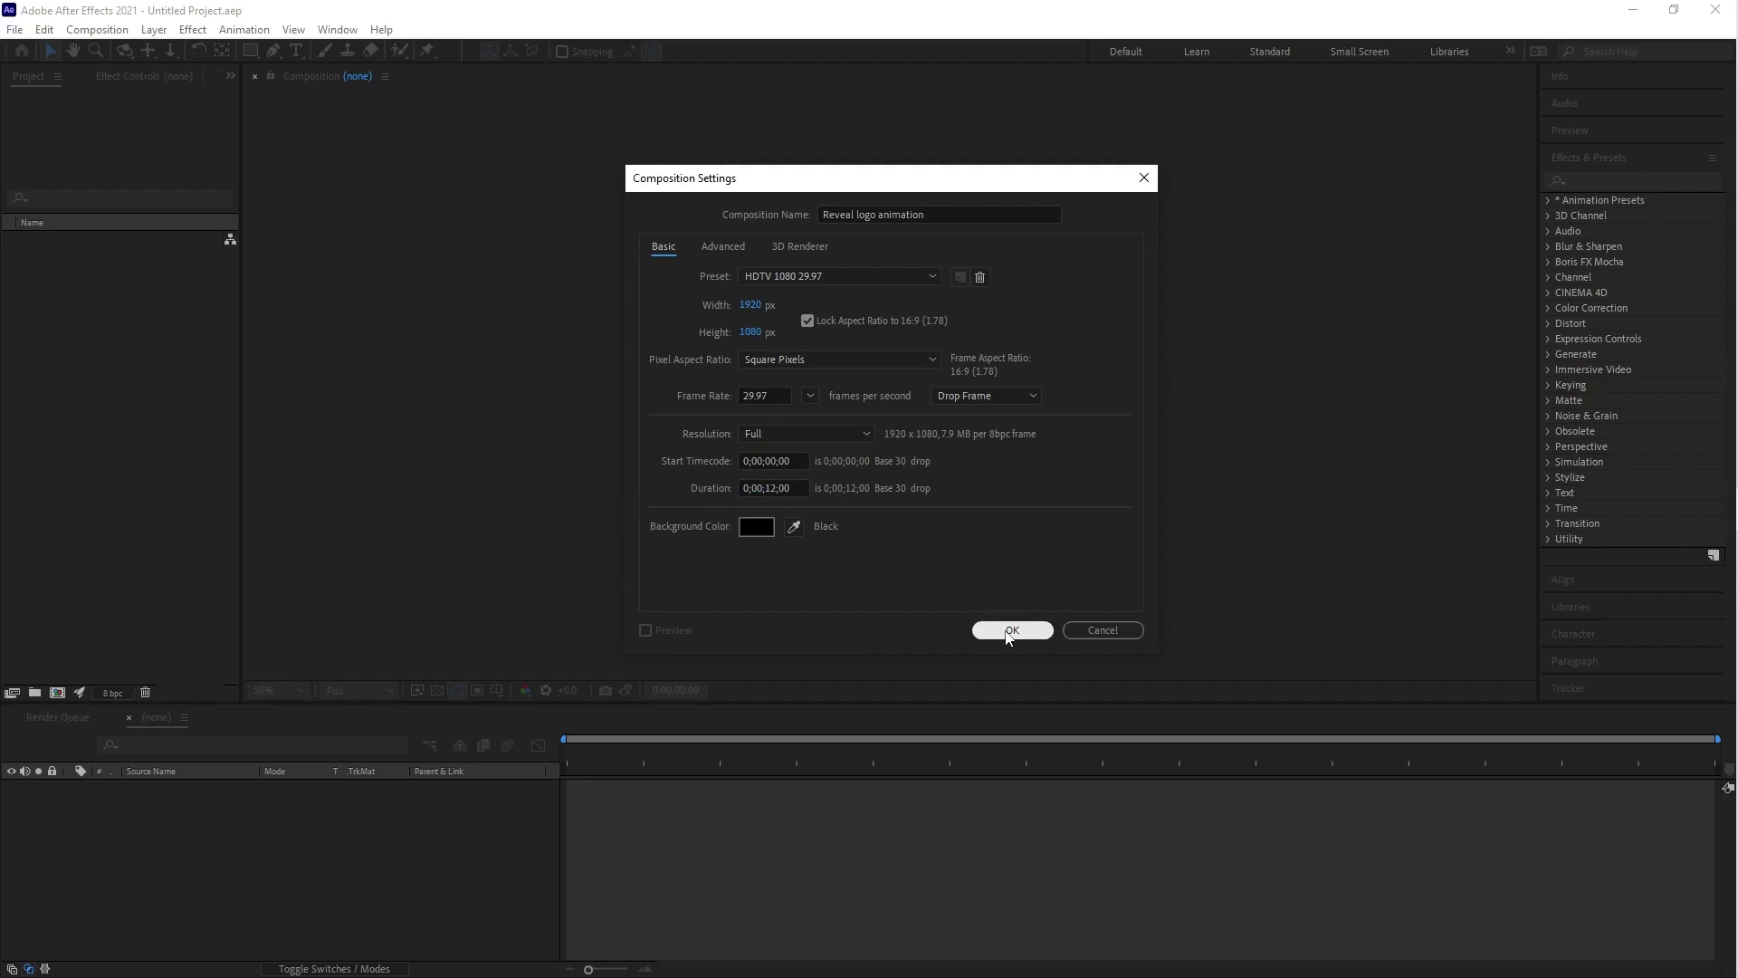
{"action": "left_click", "coordinate": [1011, 631]}
{"action": "left_click", "coordinate": [284, 690]}
{"action": "left_click", "coordinate": [295, 372]}
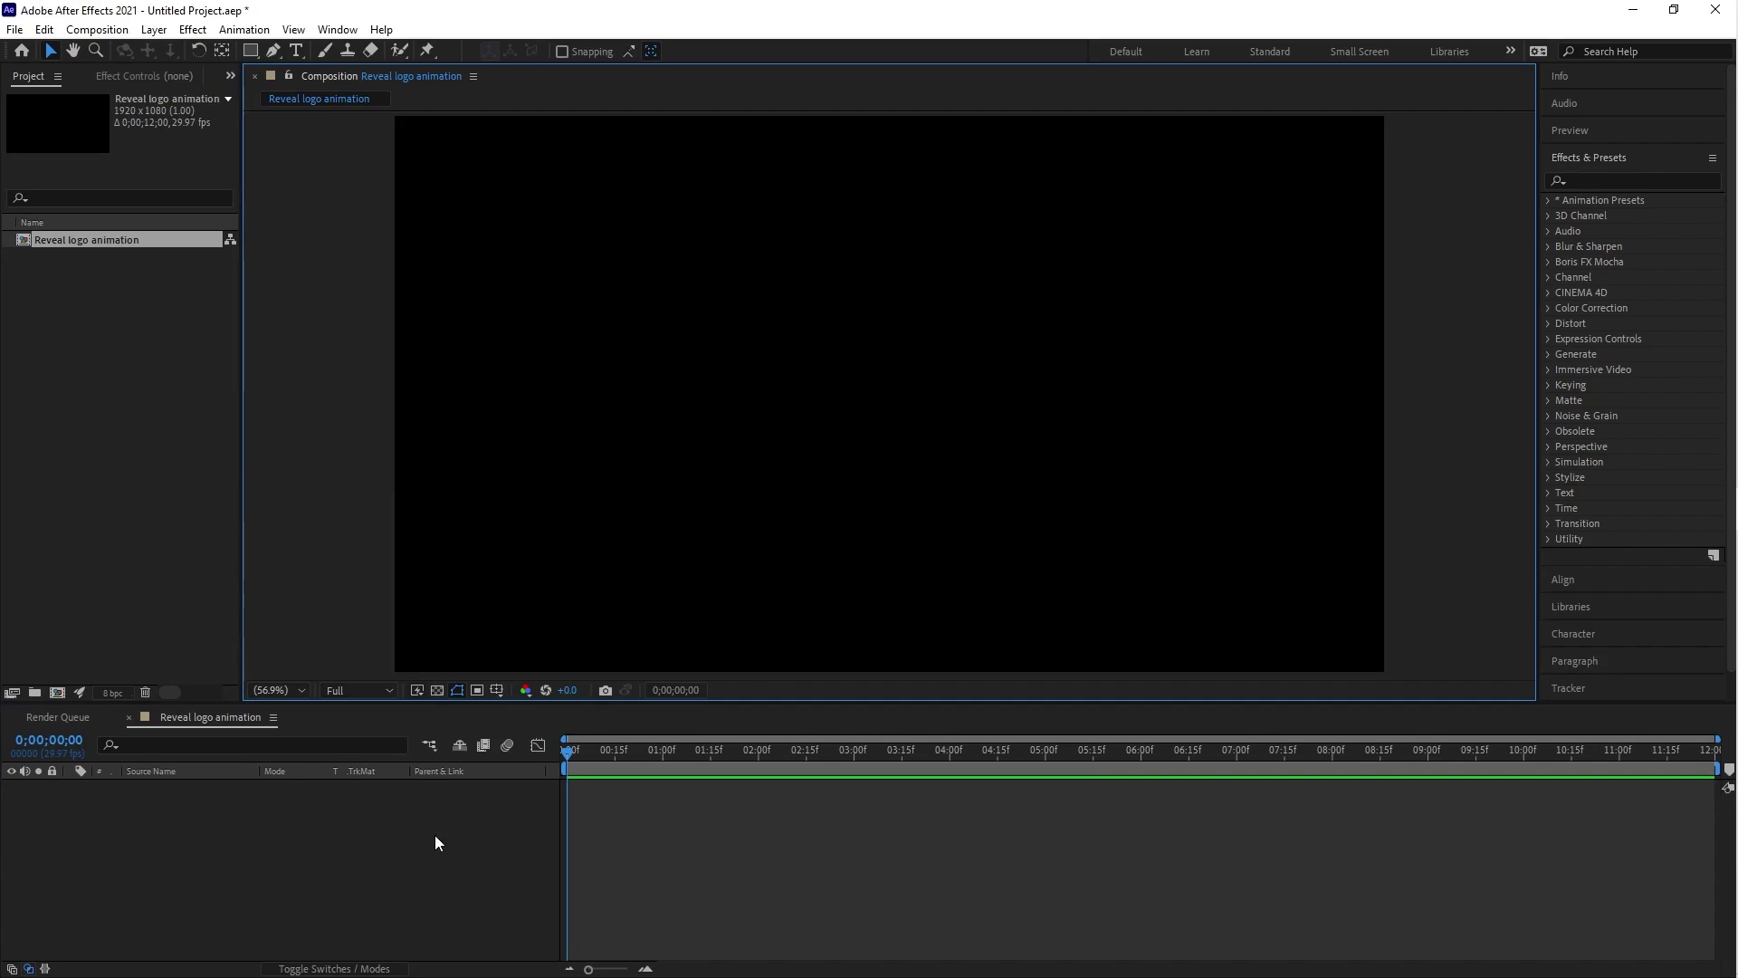
Import the Ai logo PNG from the video 03 folder as footage and add it to the composition.
{"action": "double_click", "coordinate": [157, 395]}
{"action": "left_click", "coordinate": [721, 195]}
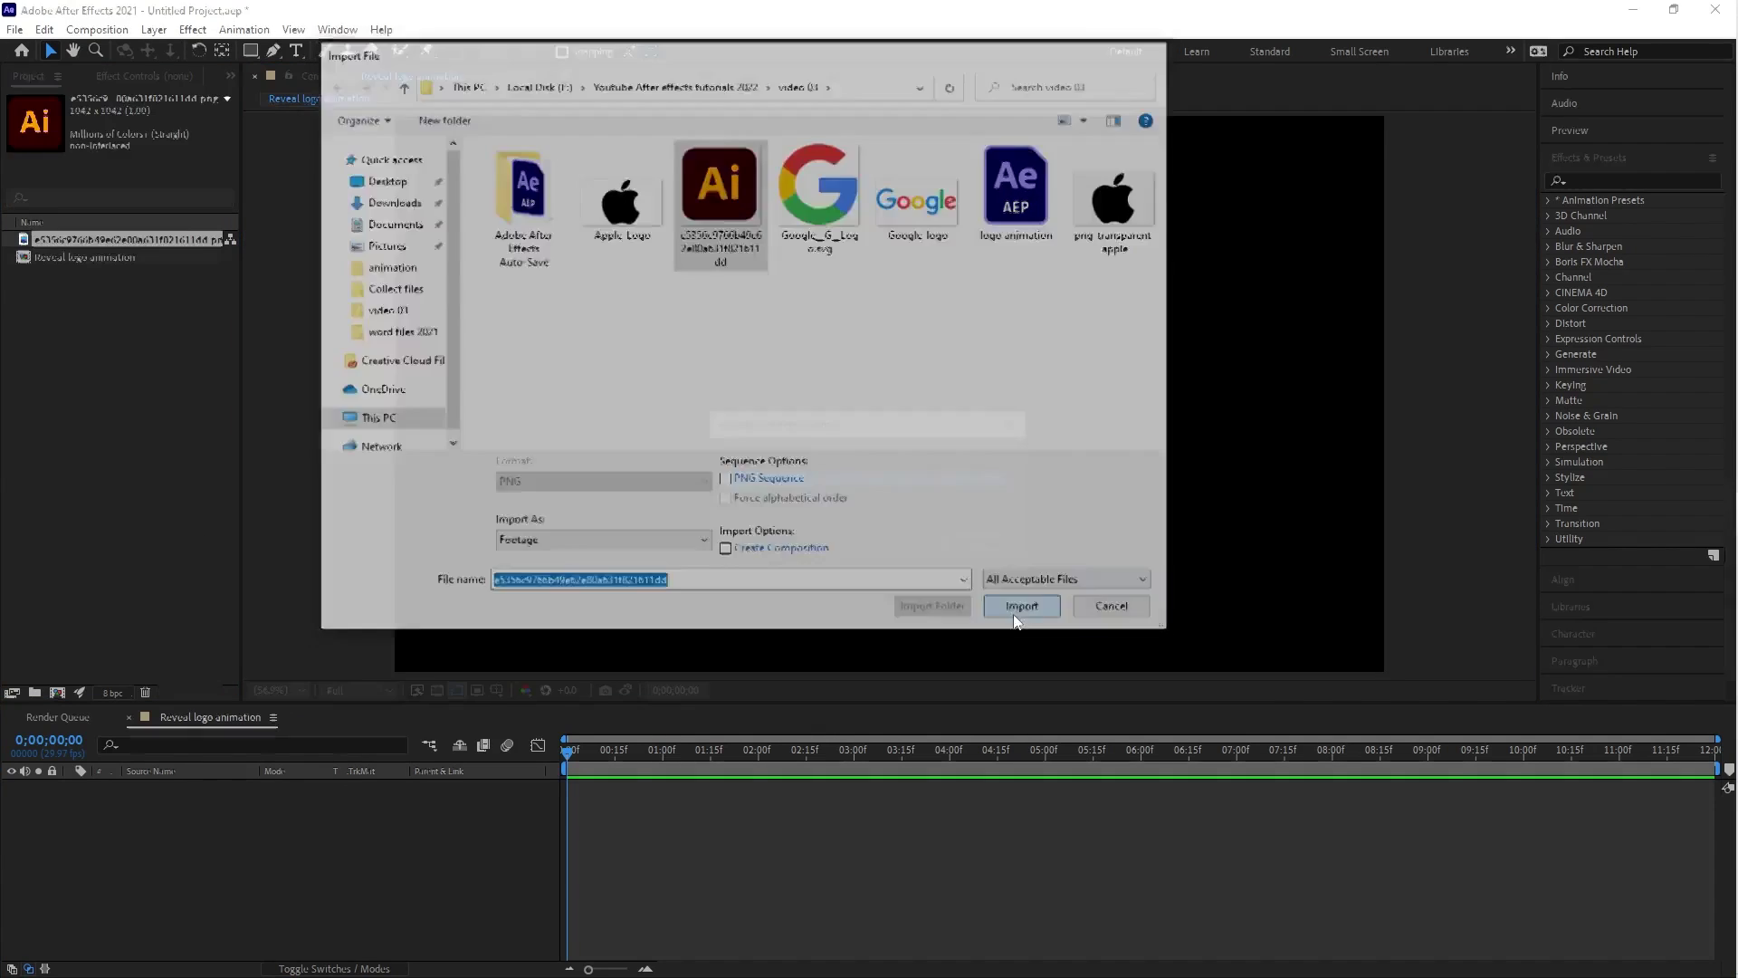
{"action": "left_click", "coordinate": [1025, 609]}
{"action": "left_click_drag", "start_coordinate": [126, 238], "coordinate": [192, 808]}
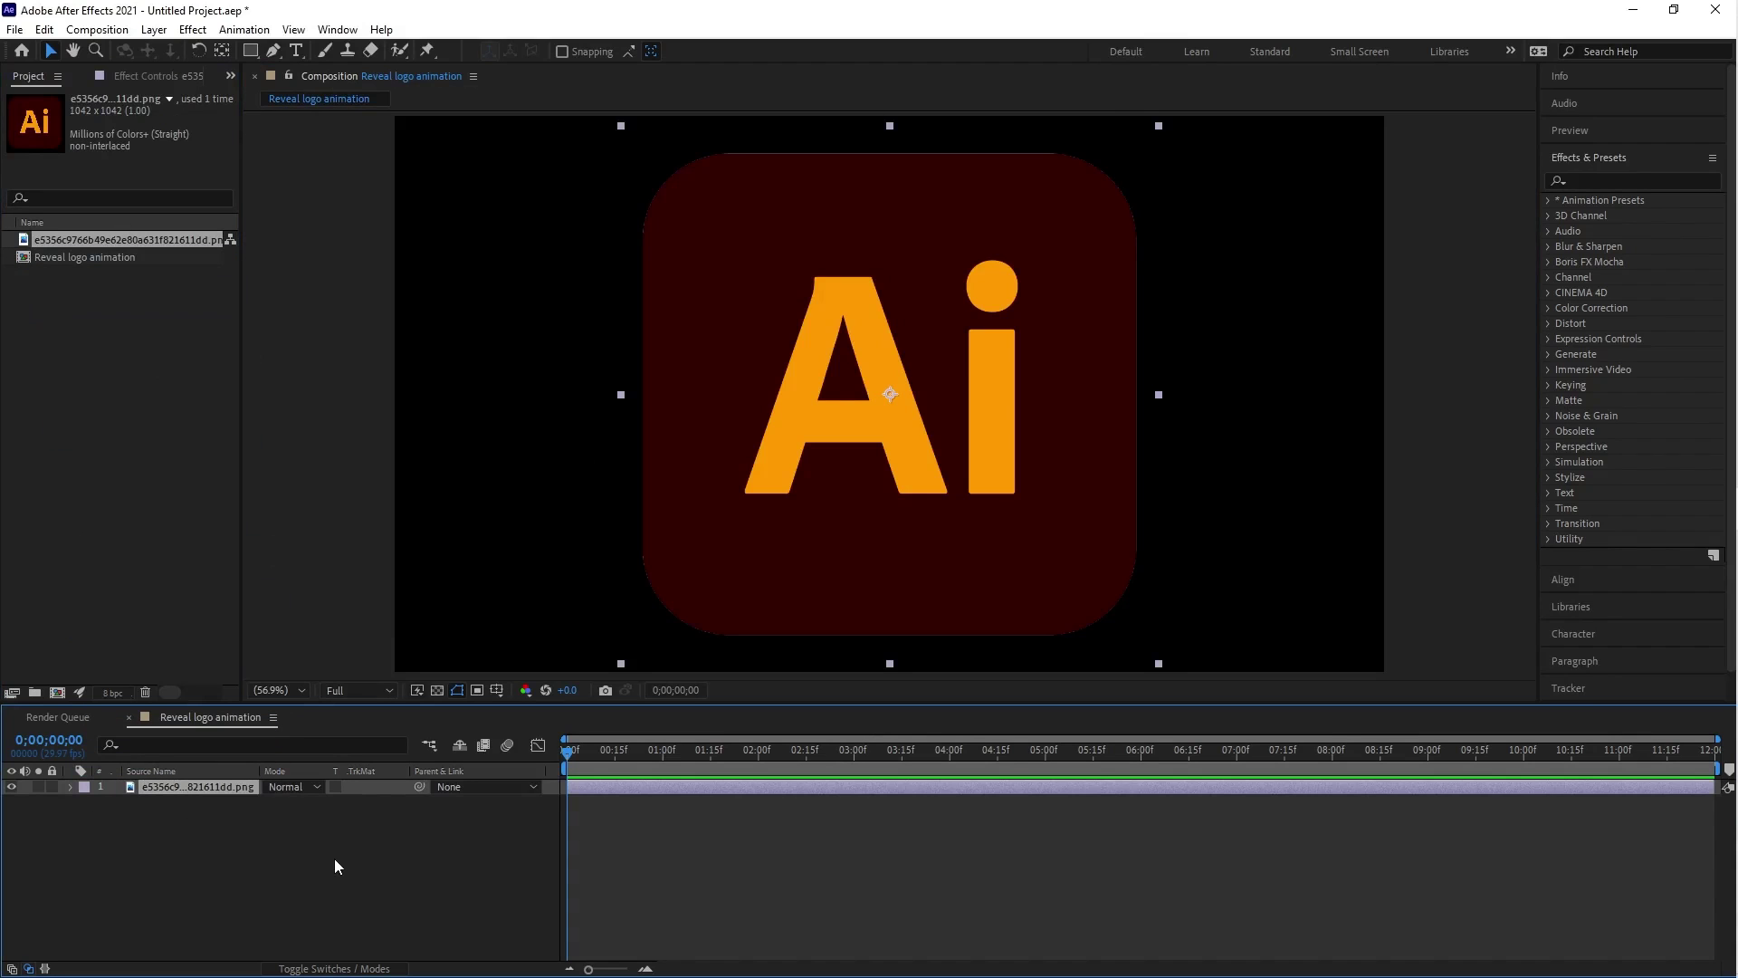
Pre-compose the logo layer as Illustration logo, moving all attributes into the new composition.
{"action": "key", "text": "ctrl+shift+c"}
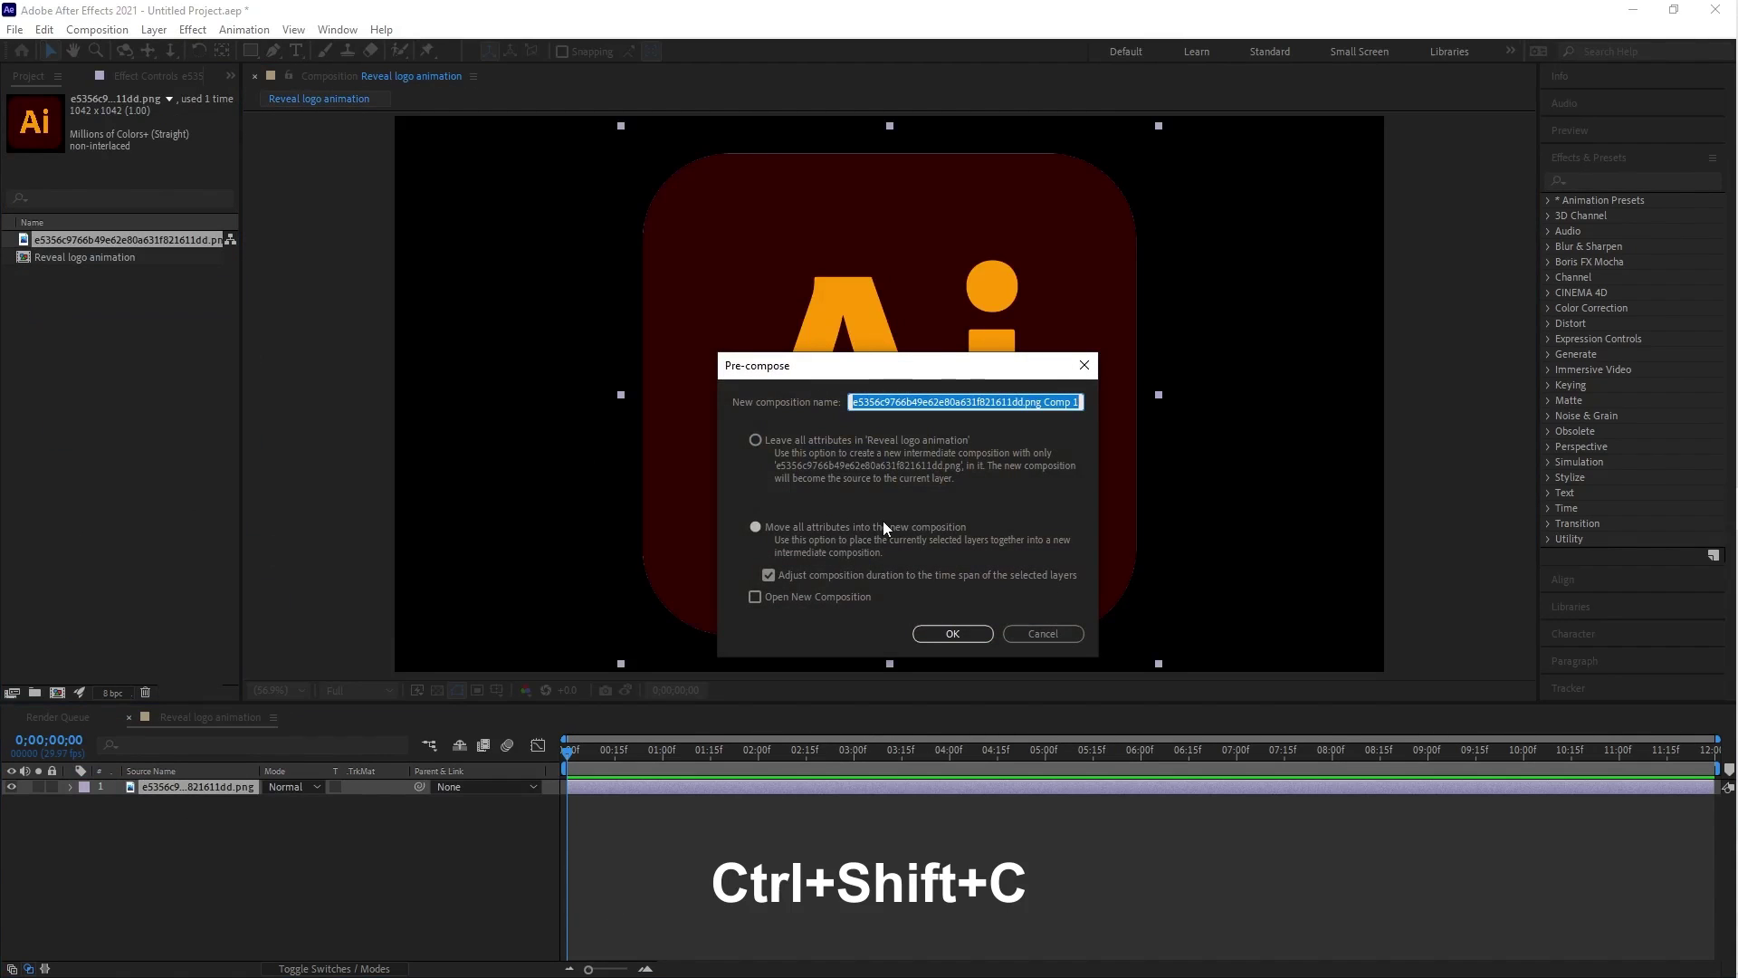
{"action": "type", "text": "Illustration logo"}
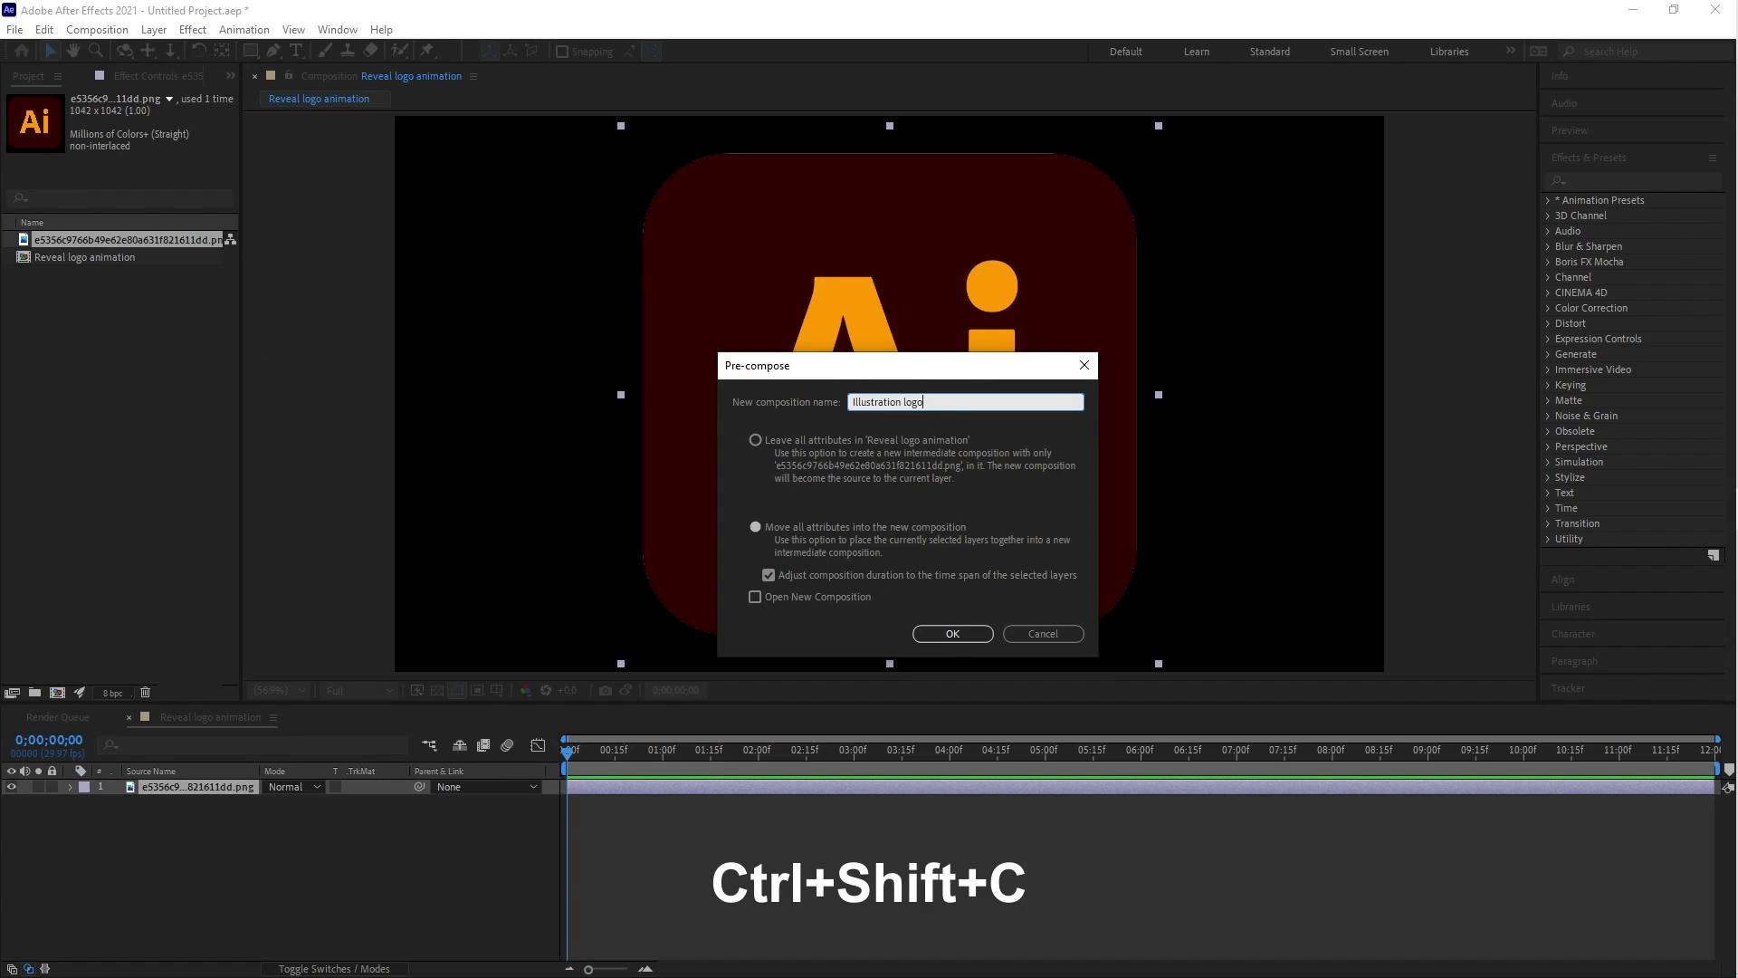
{"action": "left_click", "coordinate": [756, 527]}
{"action": "left_click", "coordinate": [954, 633]}
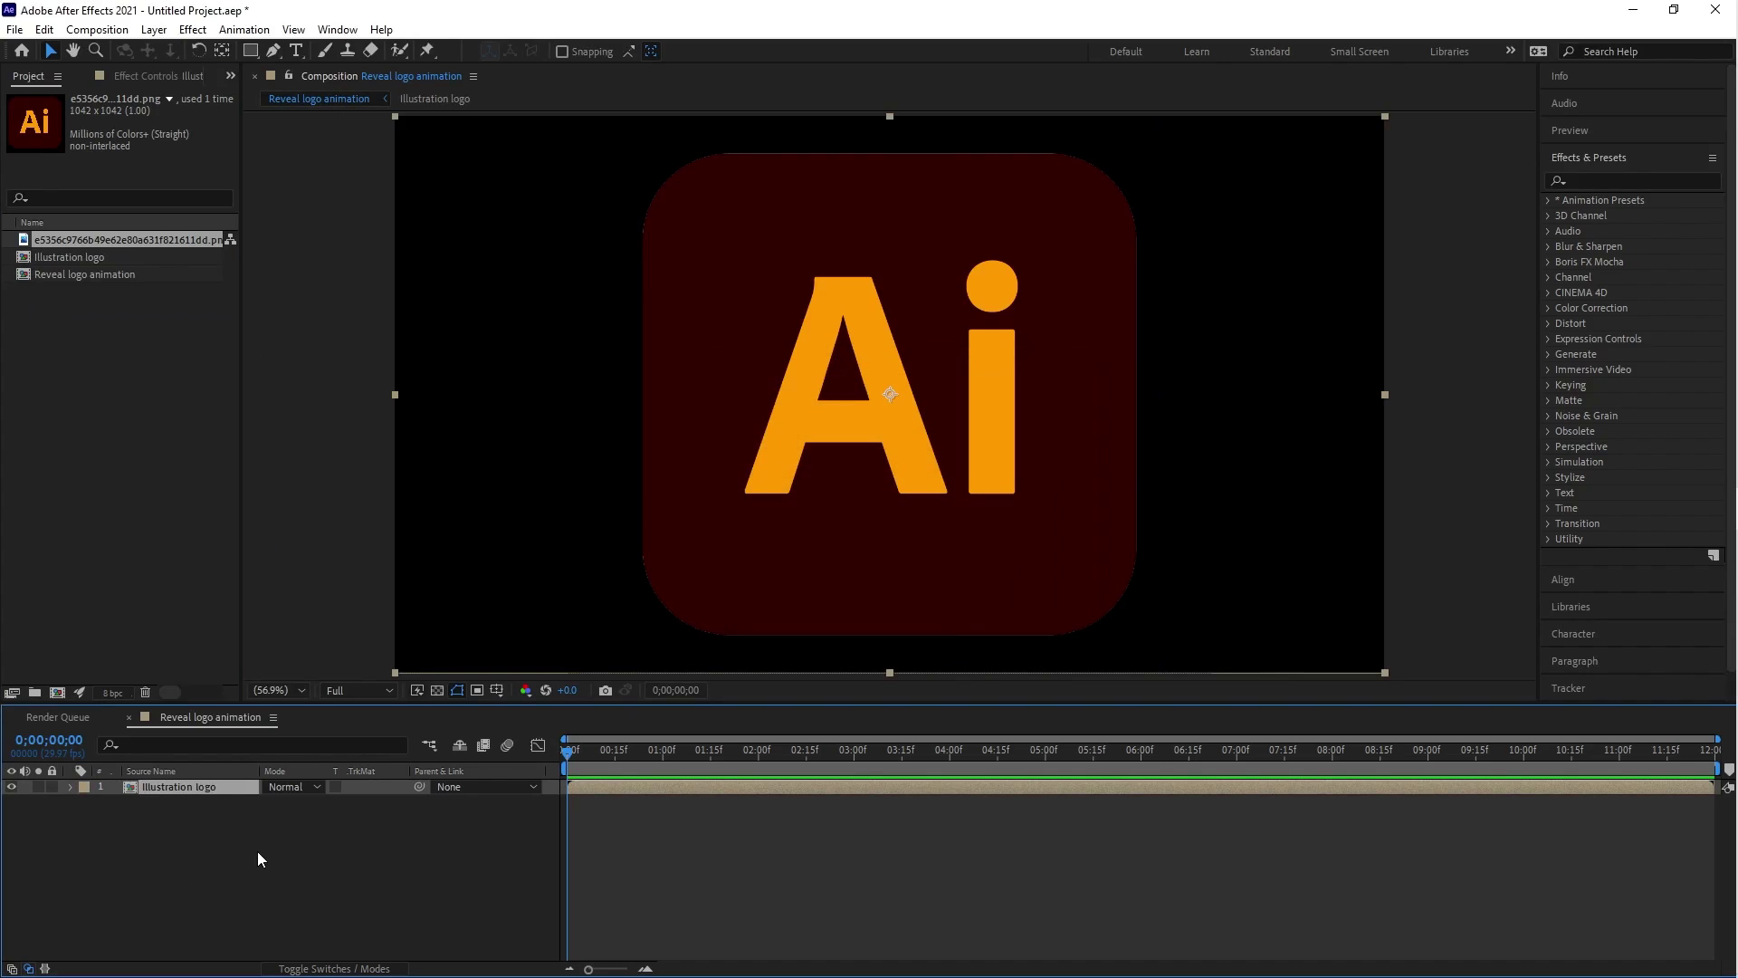
Set the scale of the Illustration logo layer to 45%.
{"action": "key", "text": "s"}
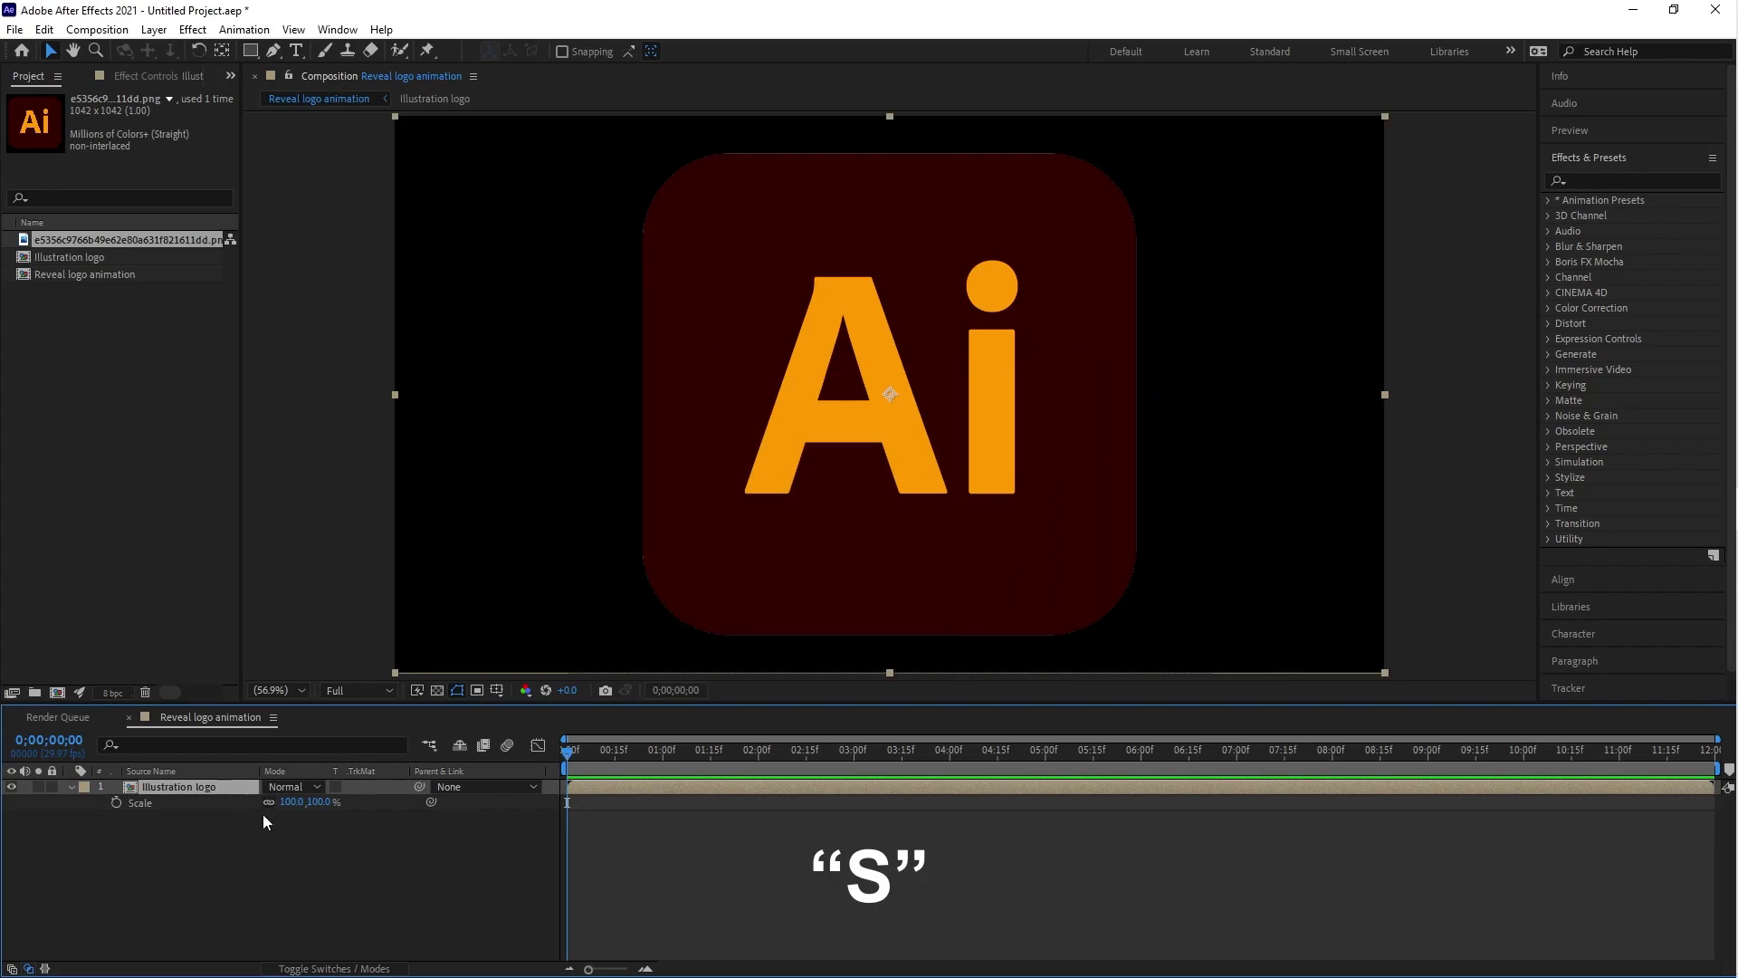
{"action": "left_click", "coordinate": [290, 802]}
{"action": "type", "text": "45"}
{"action": "key", "text": "Return"}
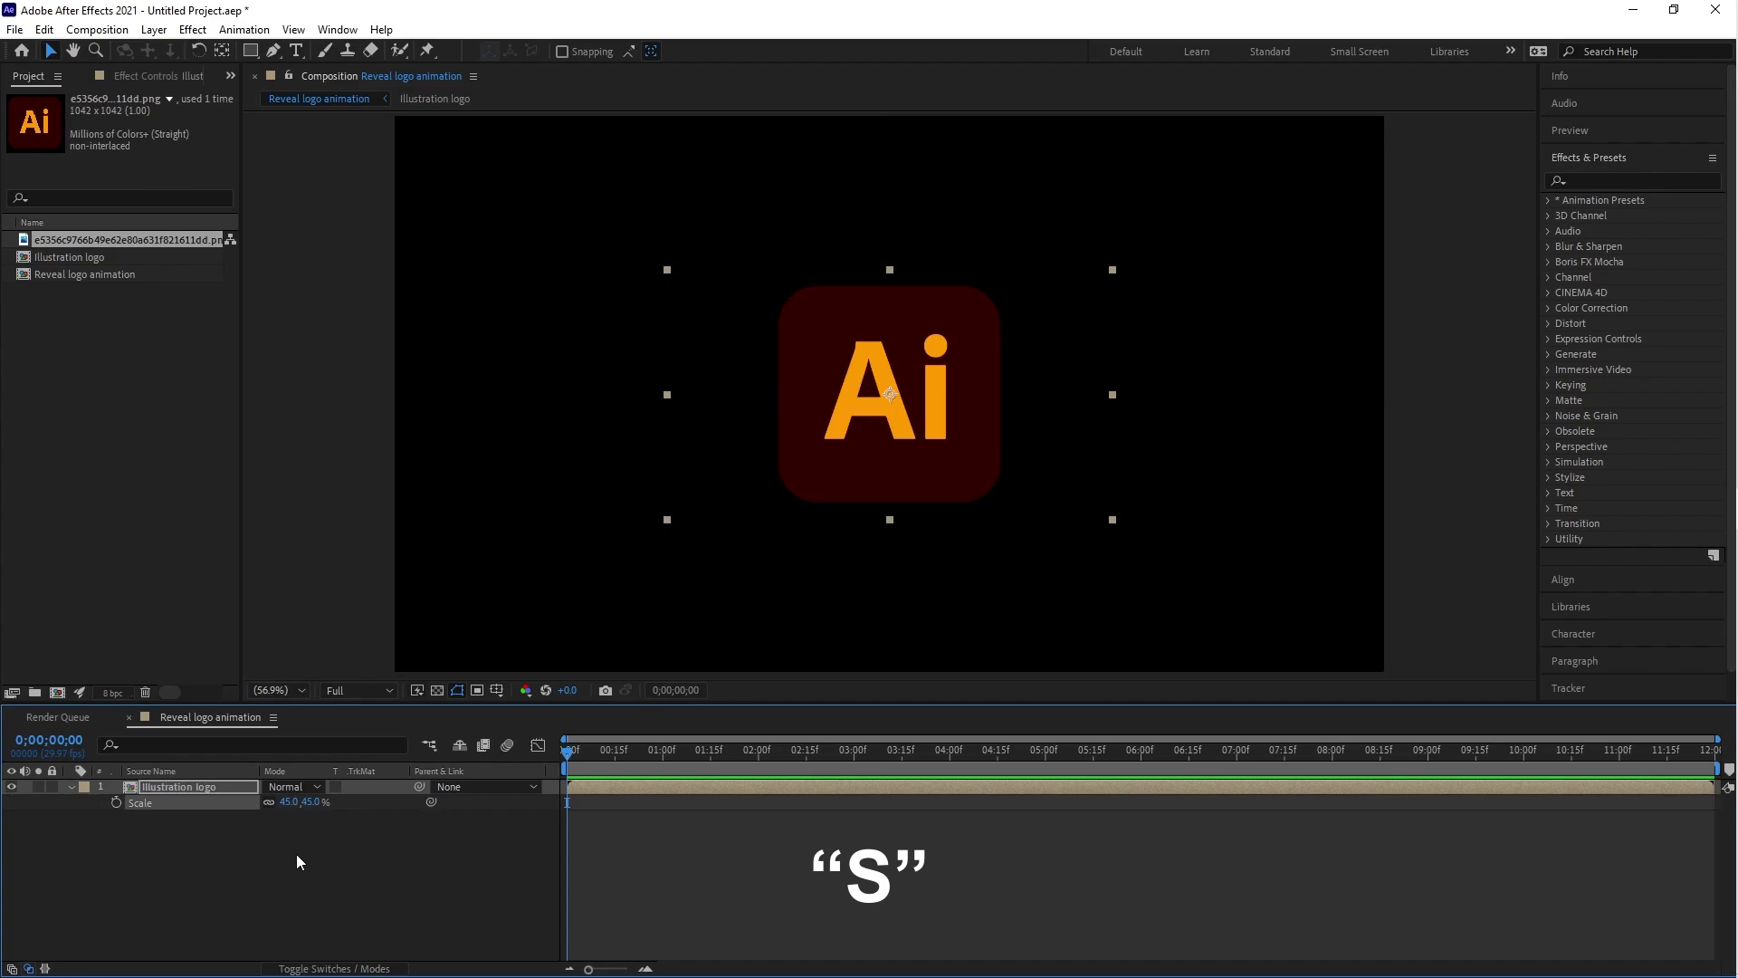
{"action": "left_click", "coordinate": [298, 851]}
Add a white solid layer at the full 1920 x 1080 composition size.
{"action": "right_click", "coordinate": [297, 846]}
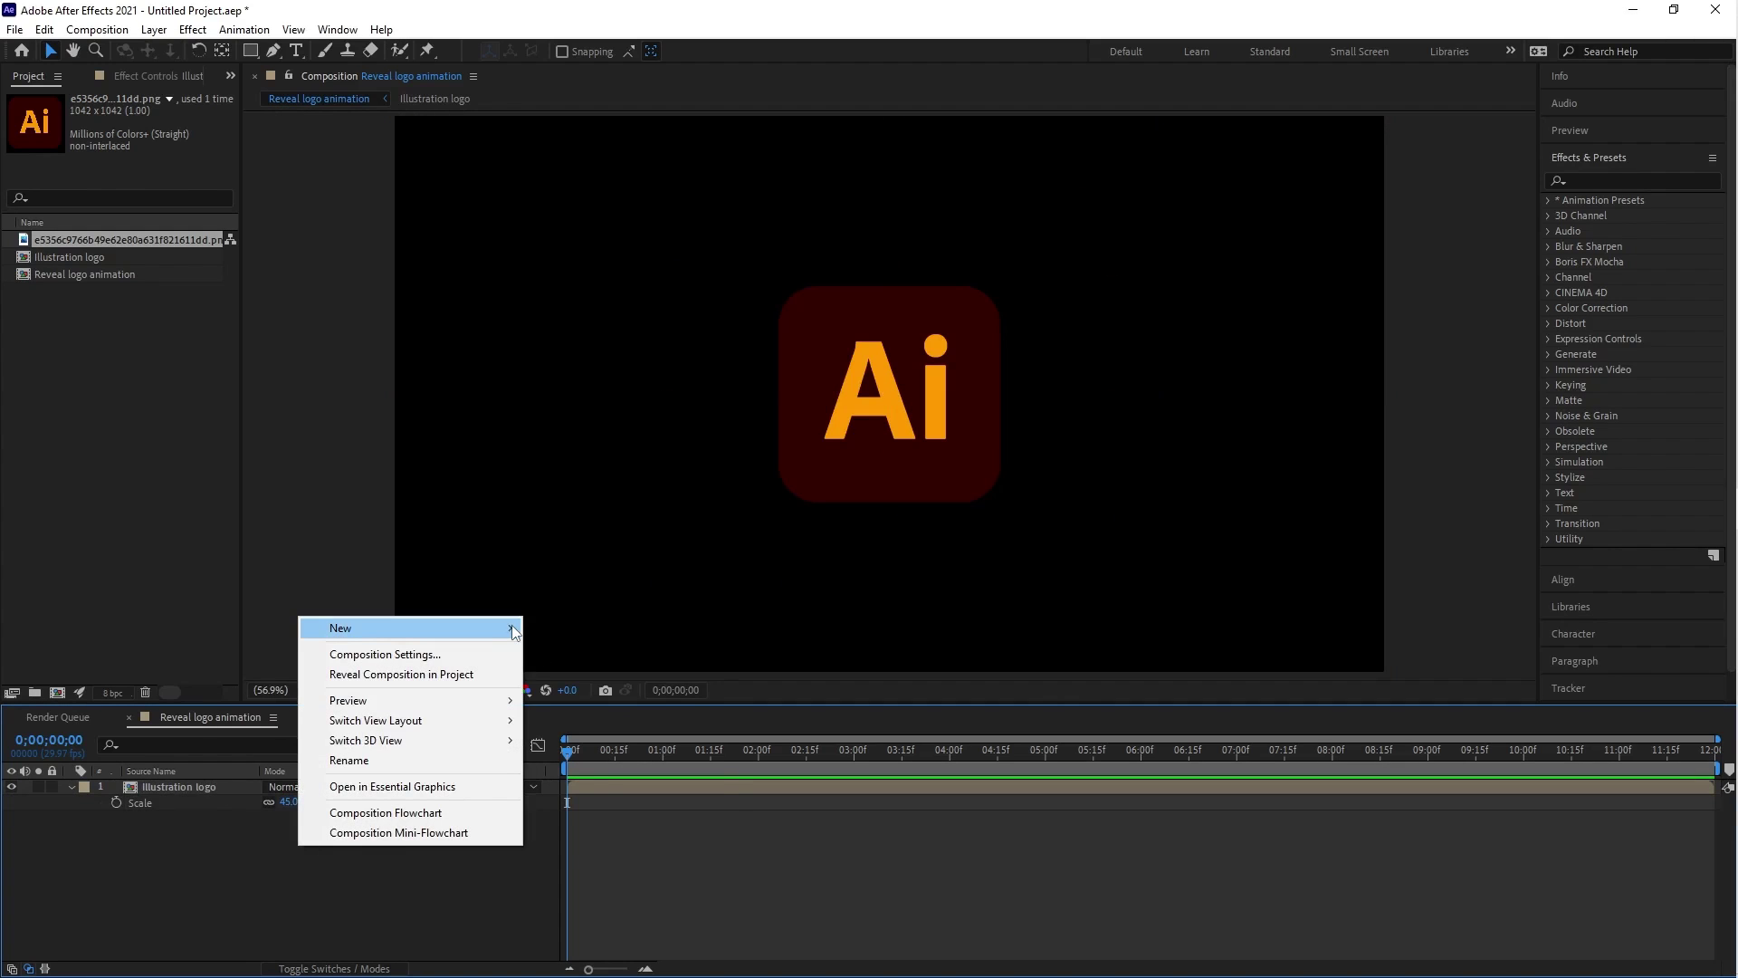
{"action": "mouse_move", "coordinate": [498, 628]}
{"action": "left_click", "coordinate": [602, 672]}
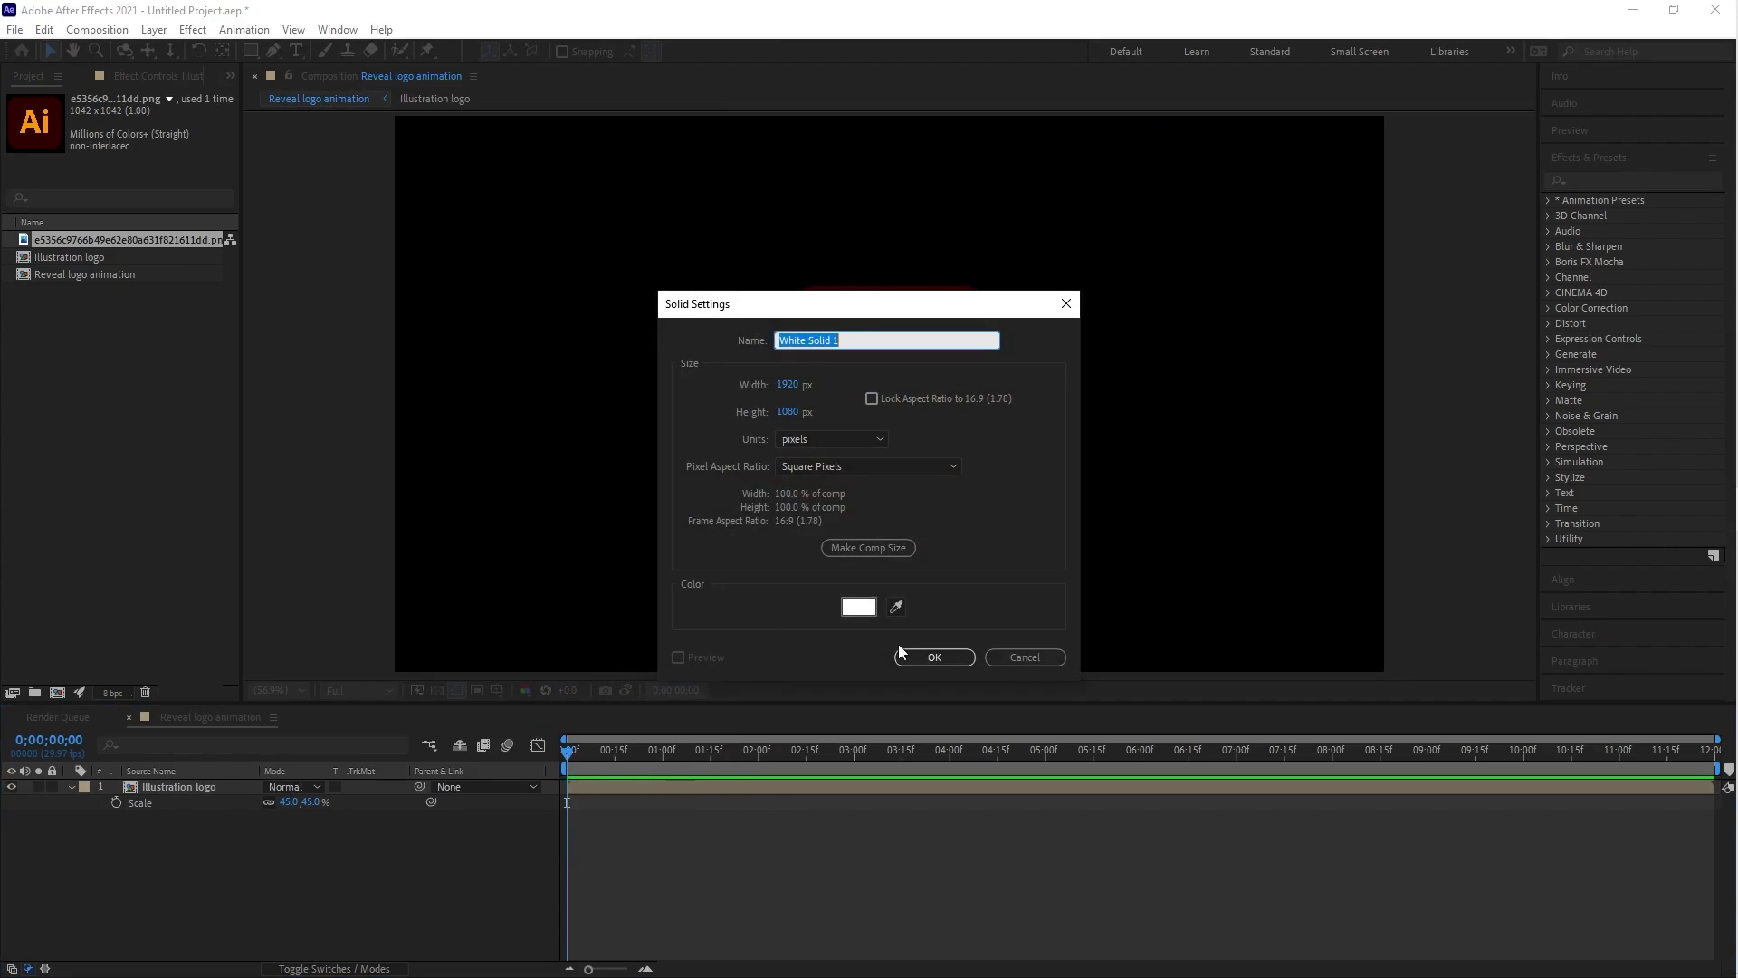
{"action": "left_click", "coordinate": [925, 657]}
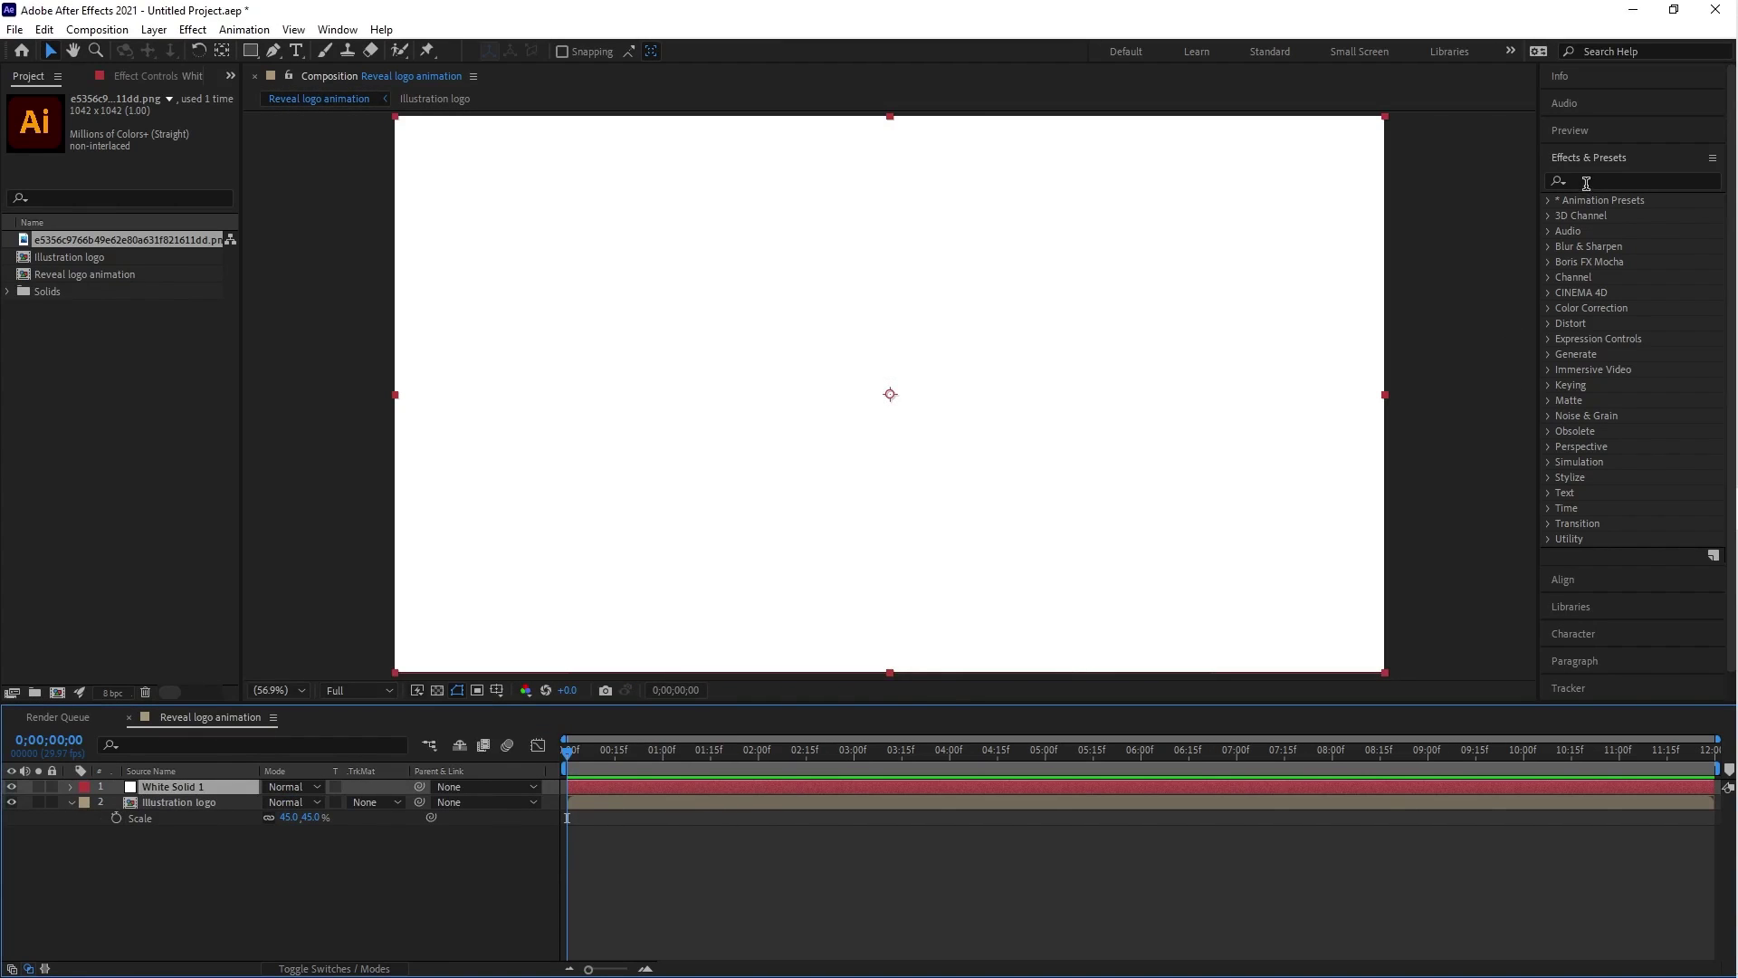
Find the 4-Color Gradient effect and apply it to the white solid.
{"action": "left_click", "coordinate": [1586, 183]}
{"action": "type", "text": "grad"}
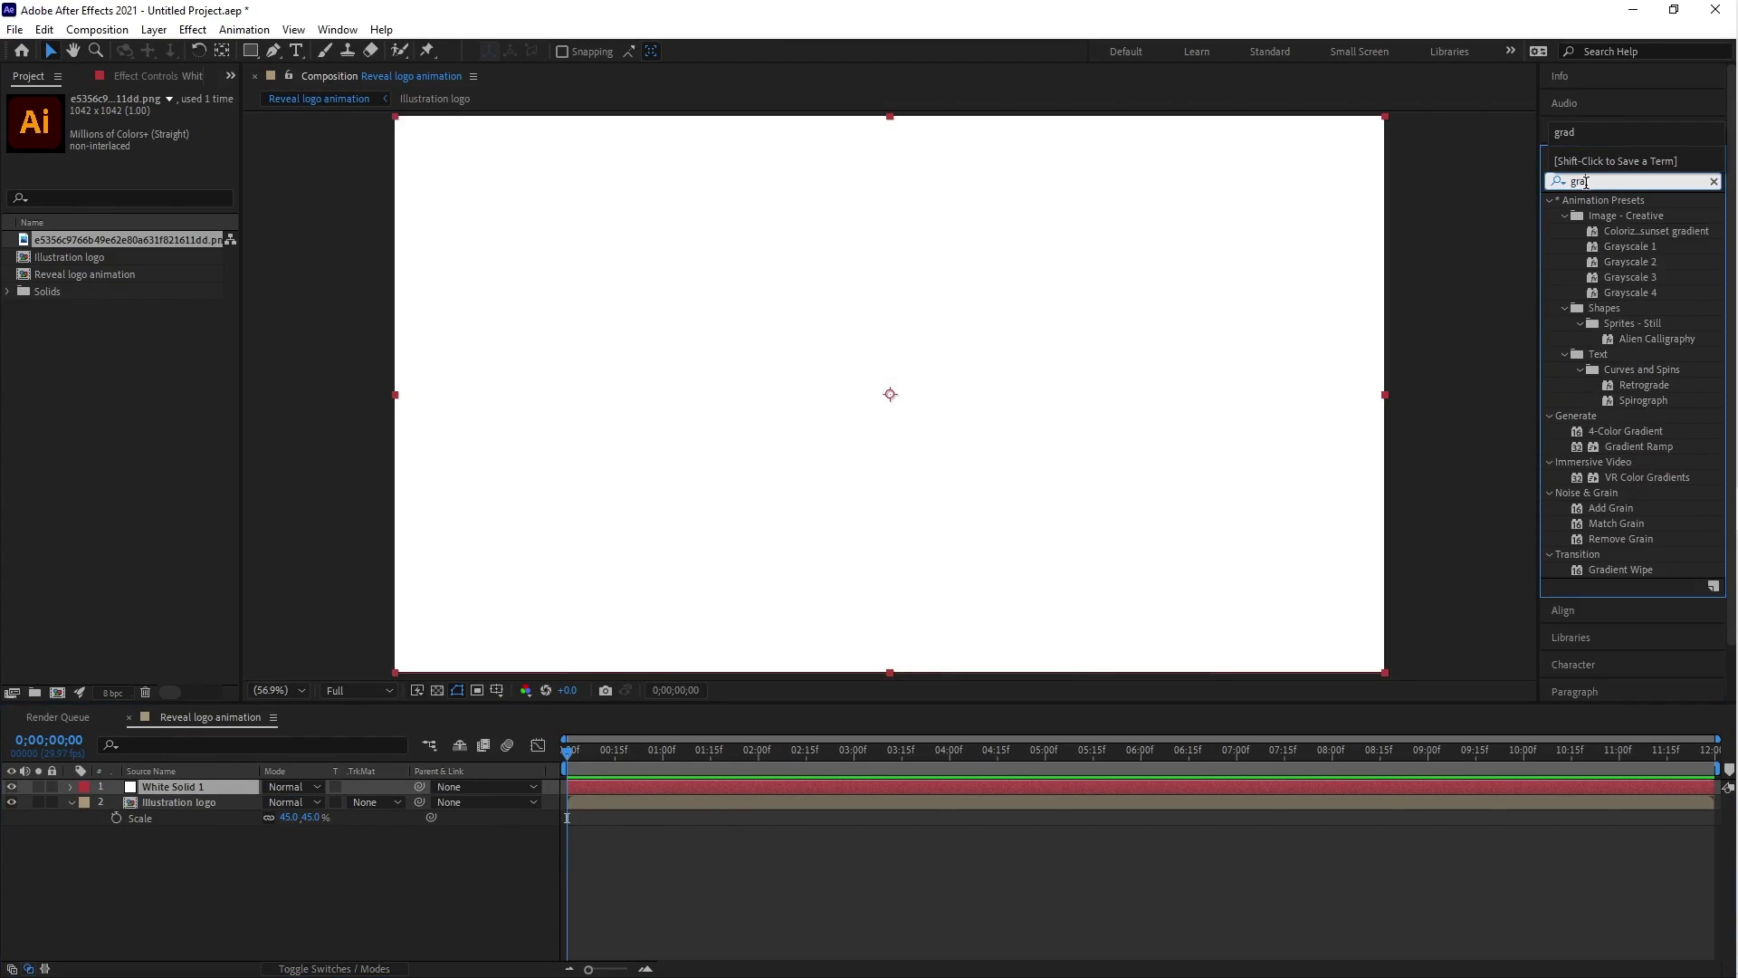
{"action": "left_click", "coordinate": [1620, 310]}
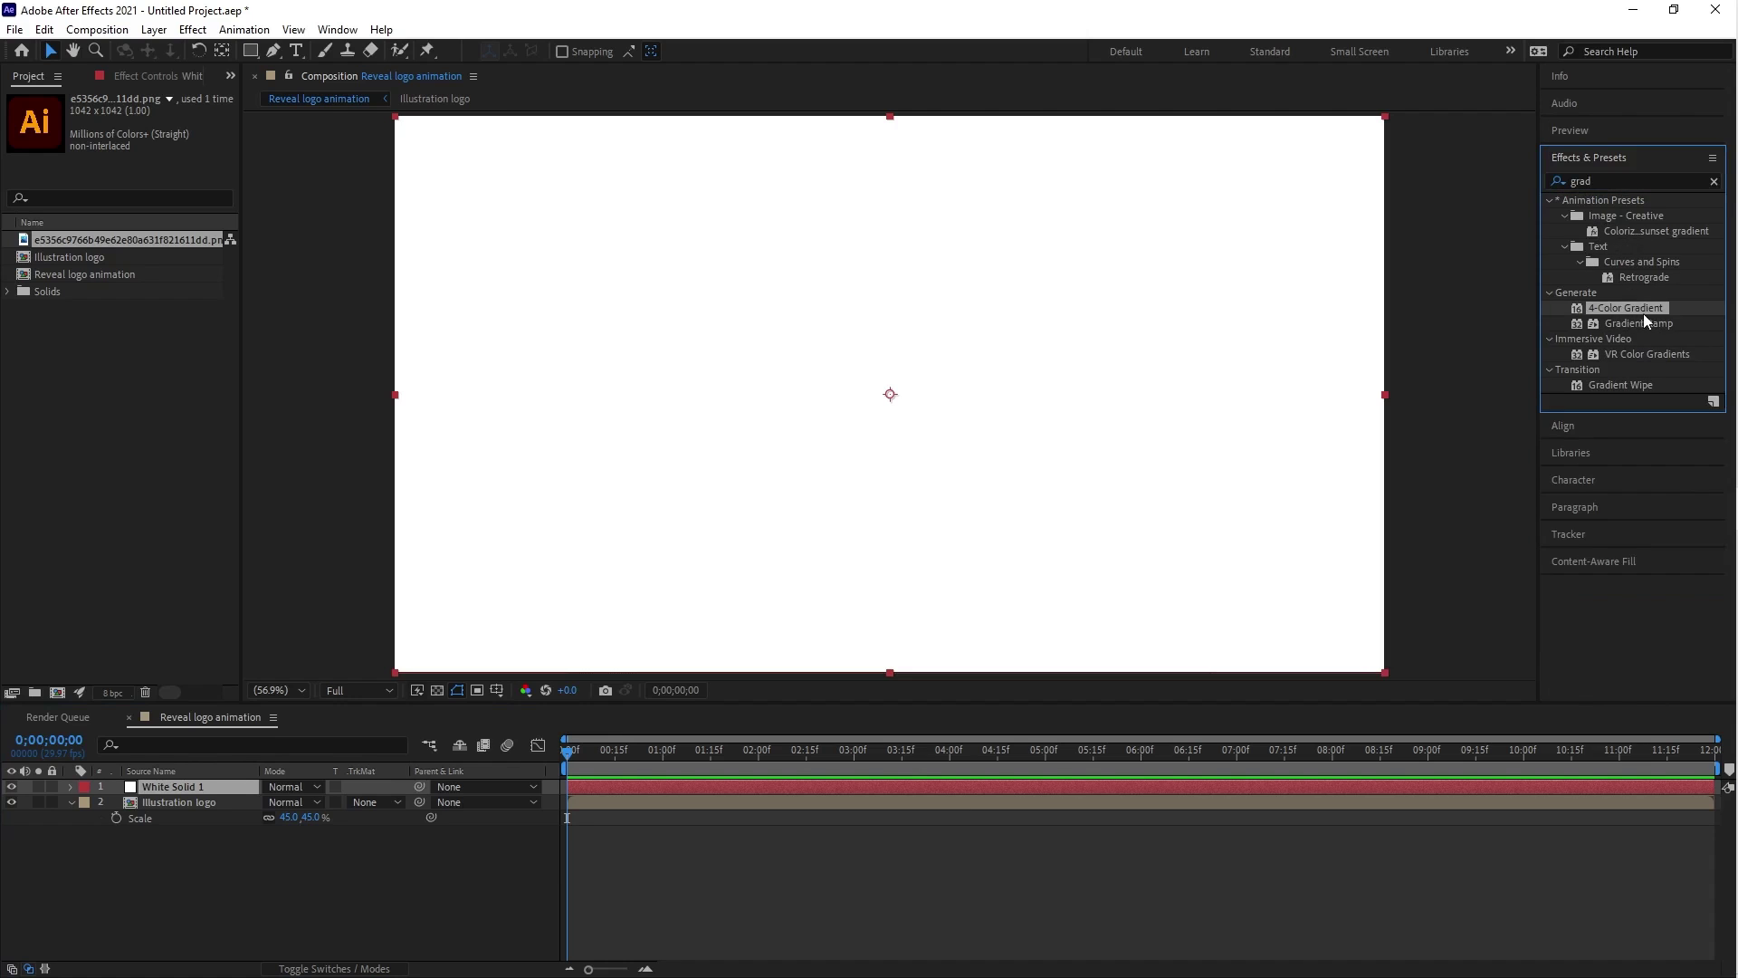
{"action": "left_click_drag", "start_coordinate": [1644, 307], "coordinate": [964, 786]}
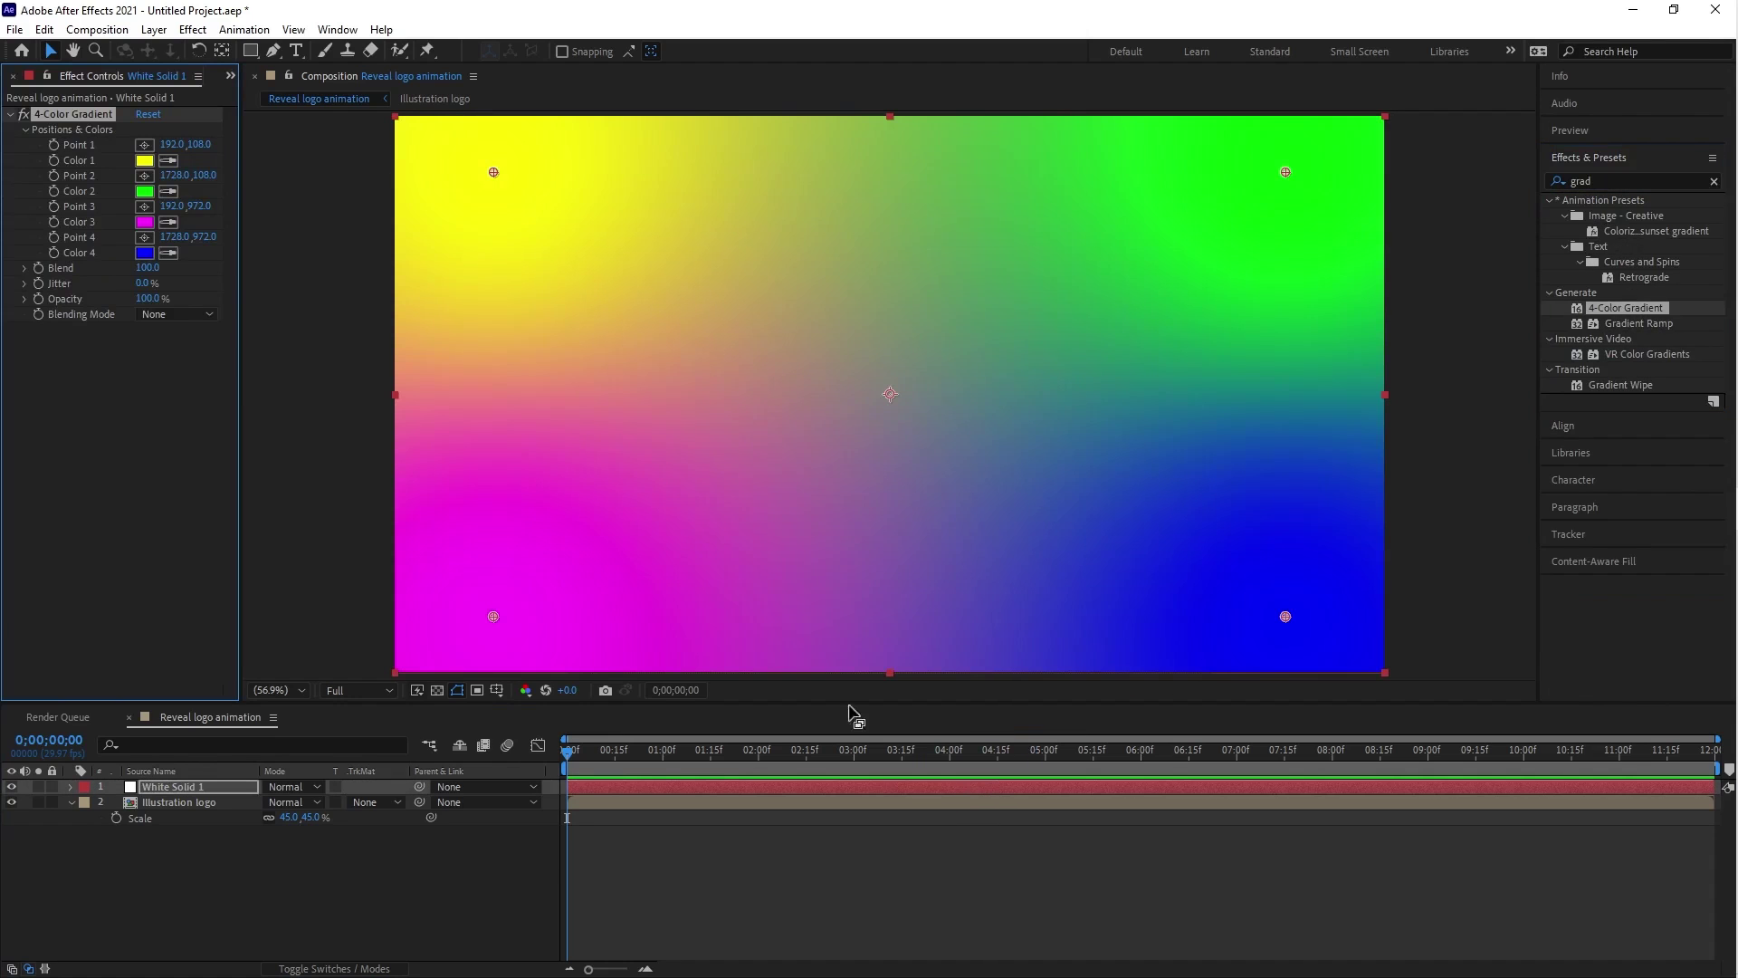
Change the gradient's Color 4 to dark grey and Color 3 to medium grey.
{"action": "left_click", "coordinate": [145, 252]}
{"action": "left_click_drag", "start_coordinate": [679, 795], "coordinate": [670, 802]}
{"action": "left_click", "coordinate": [1065, 617]}
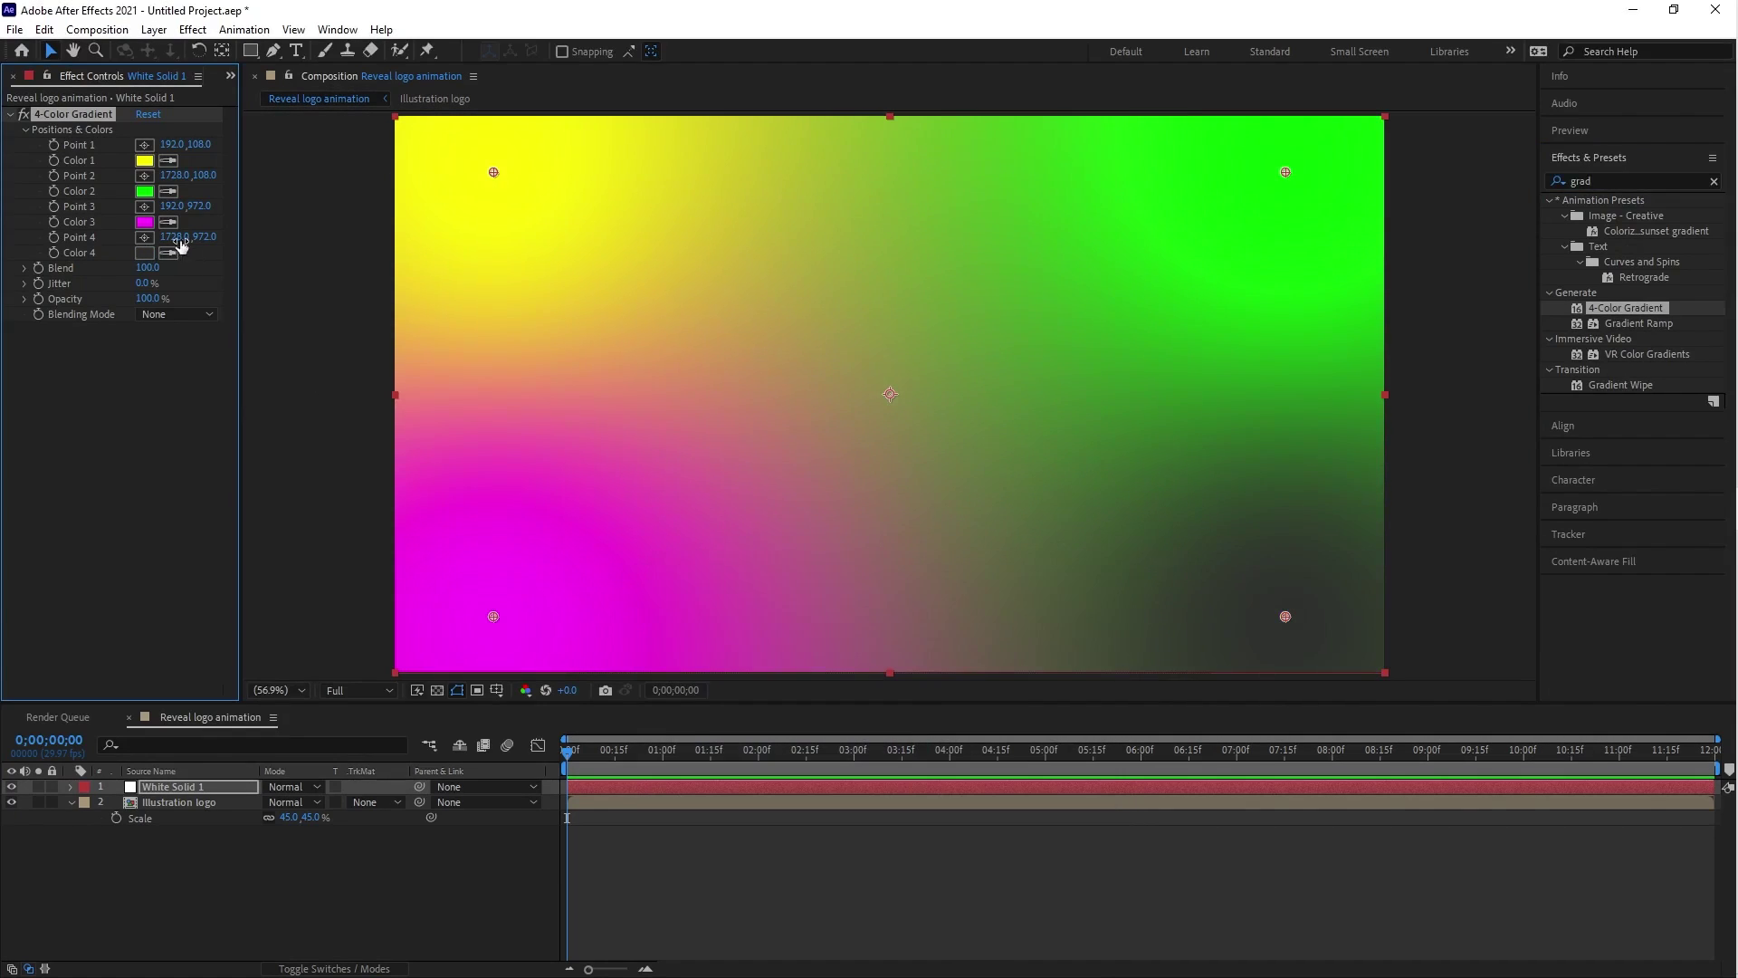
{"action": "left_click", "coordinate": [145, 222]}
{"action": "left_click_drag", "start_coordinate": [678, 783], "coordinate": [657, 757]}
{"action": "left_click", "coordinate": [1064, 617]}
Change the gradient's Color 2 and Color 1 to white.
{"action": "left_click", "coordinate": [145, 191]}
{"action": "left_click", "coordinate": [672, 618]}
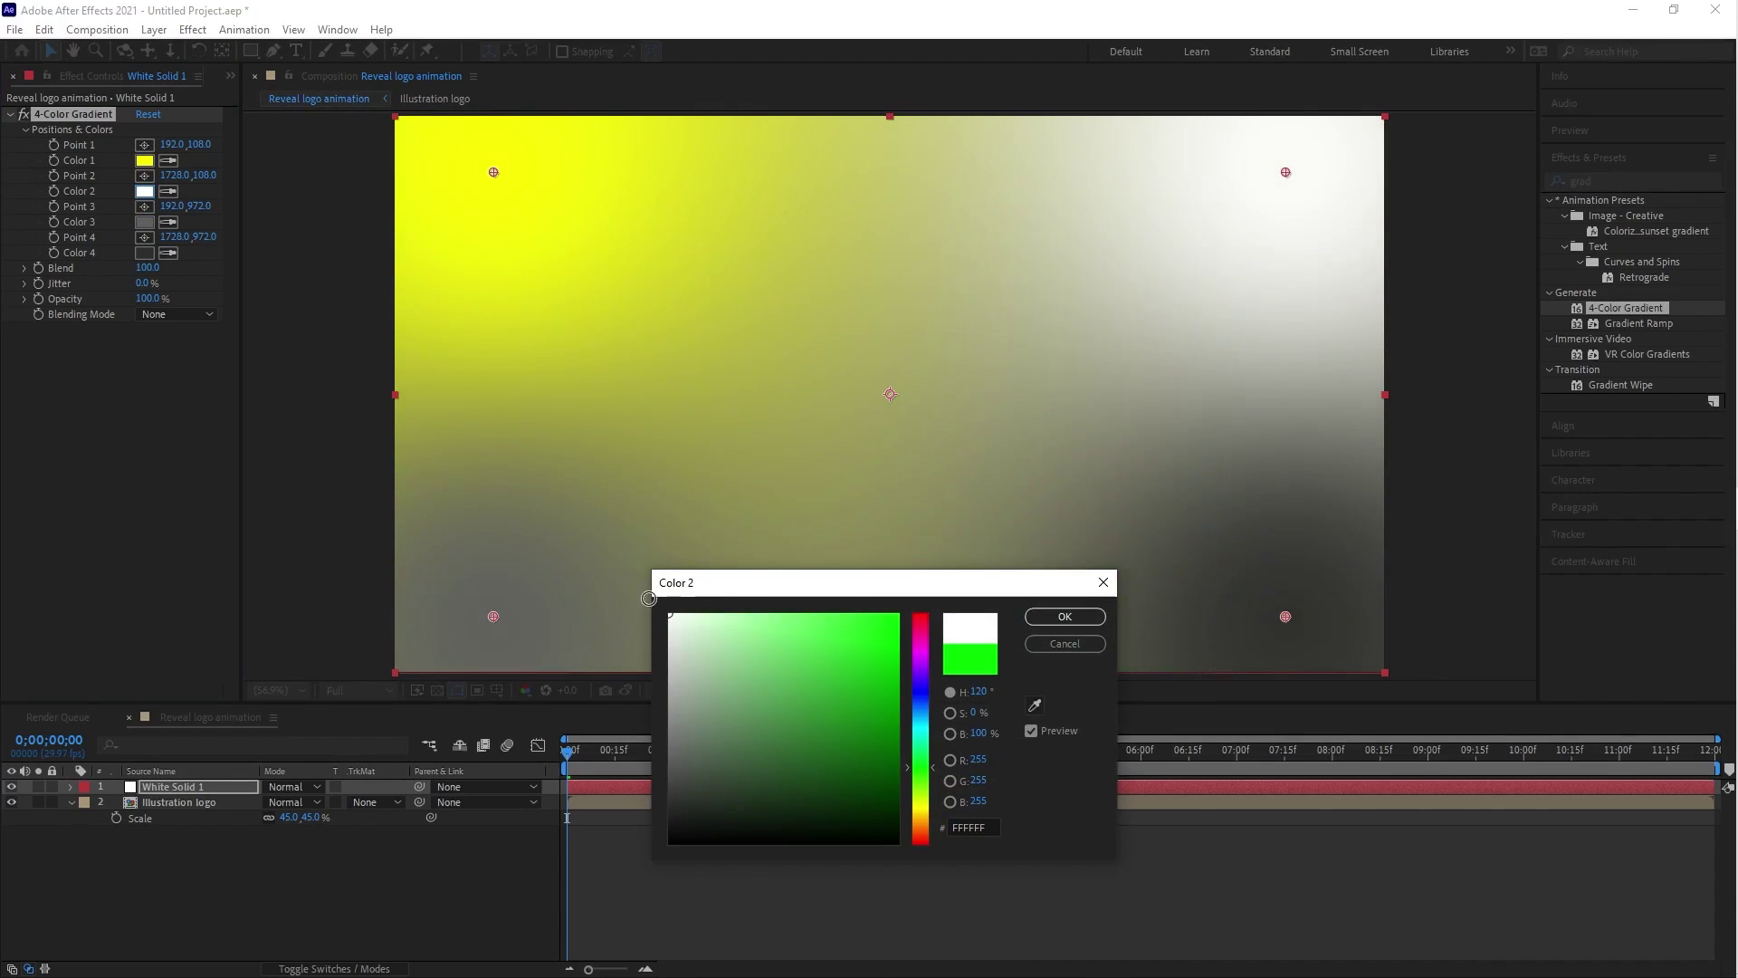
{"action": "left_click", "coordinate": [1046, 614]}
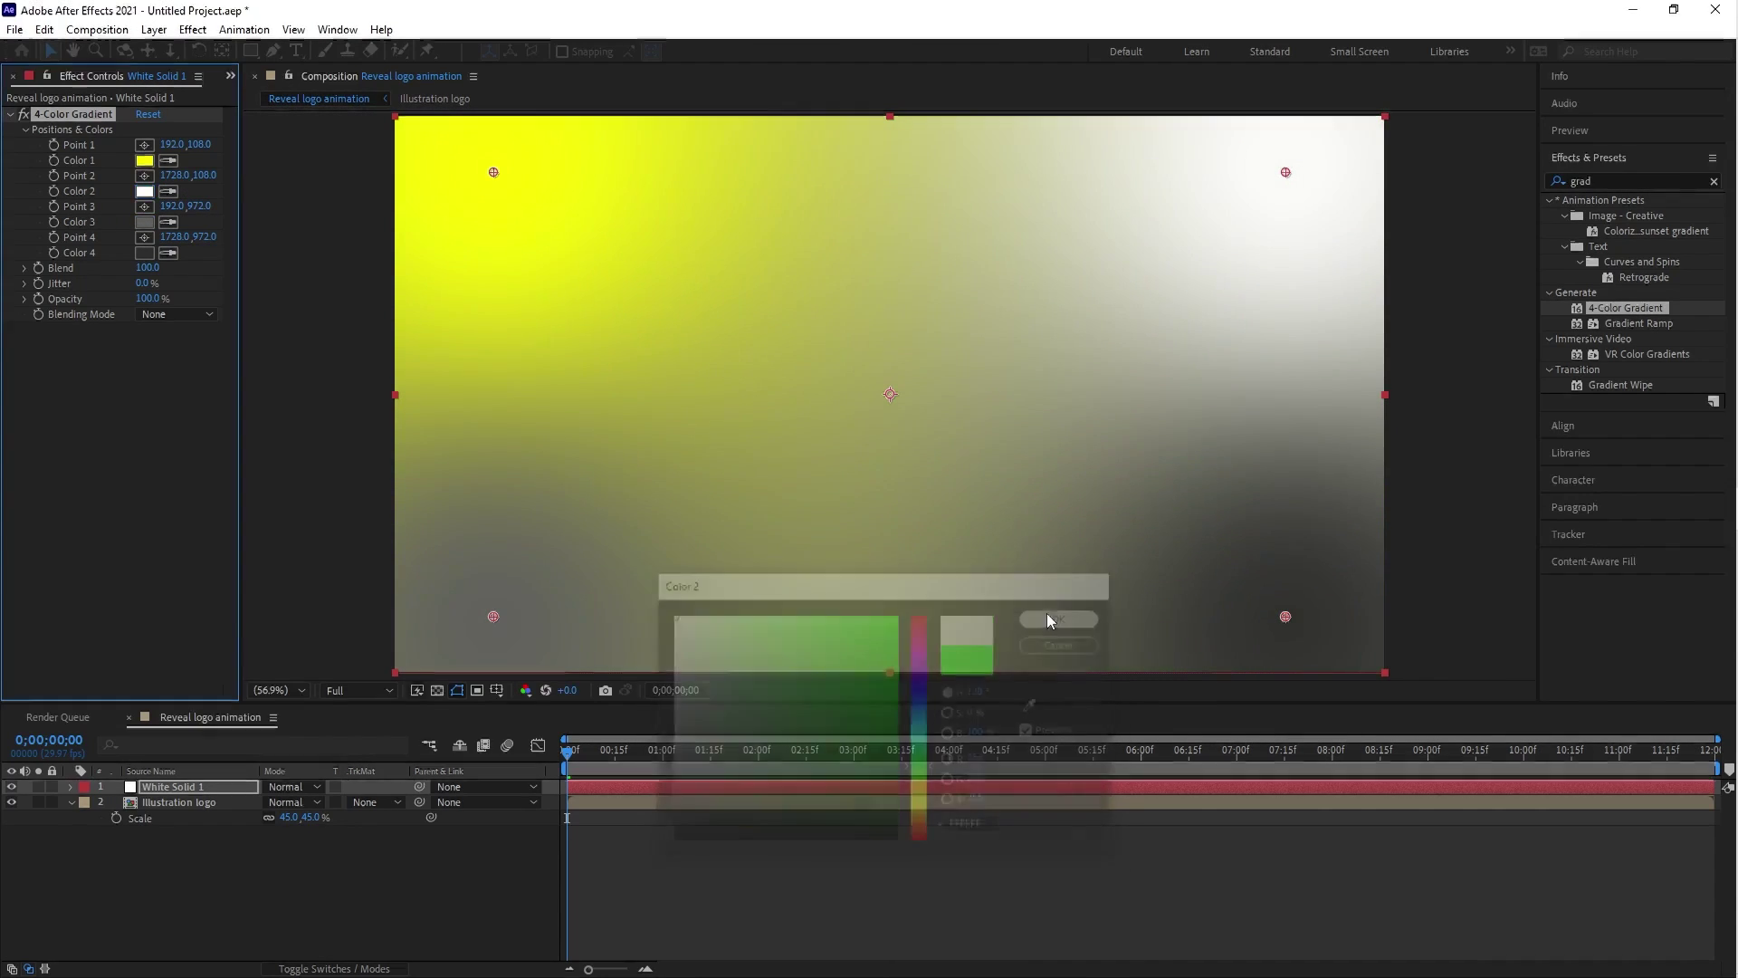
{"action": "left_click", "coordinate": [145, 191]}
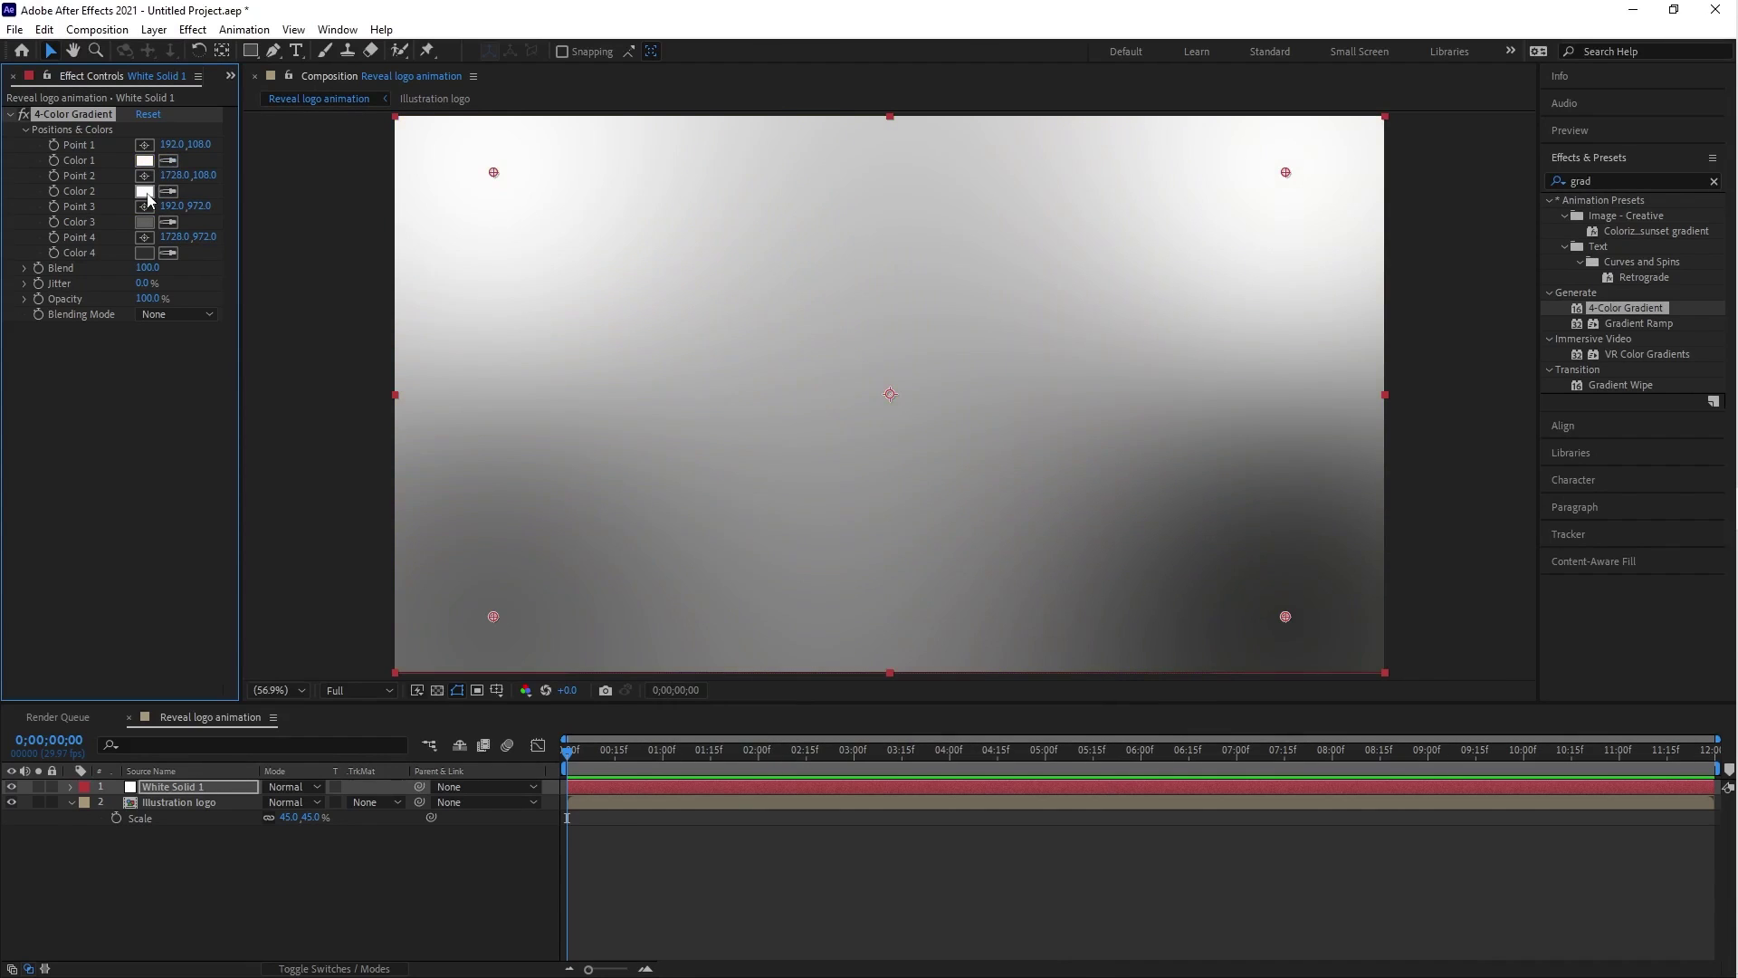
Move the gradient solid below the Illustration logo layer so it serves as the background.
{"action": "left_click", "coordinate": [241, 882]}
{"action": "left_click_drag", "start_coordinate": [225, 784], "coordinate": [207, 833]}
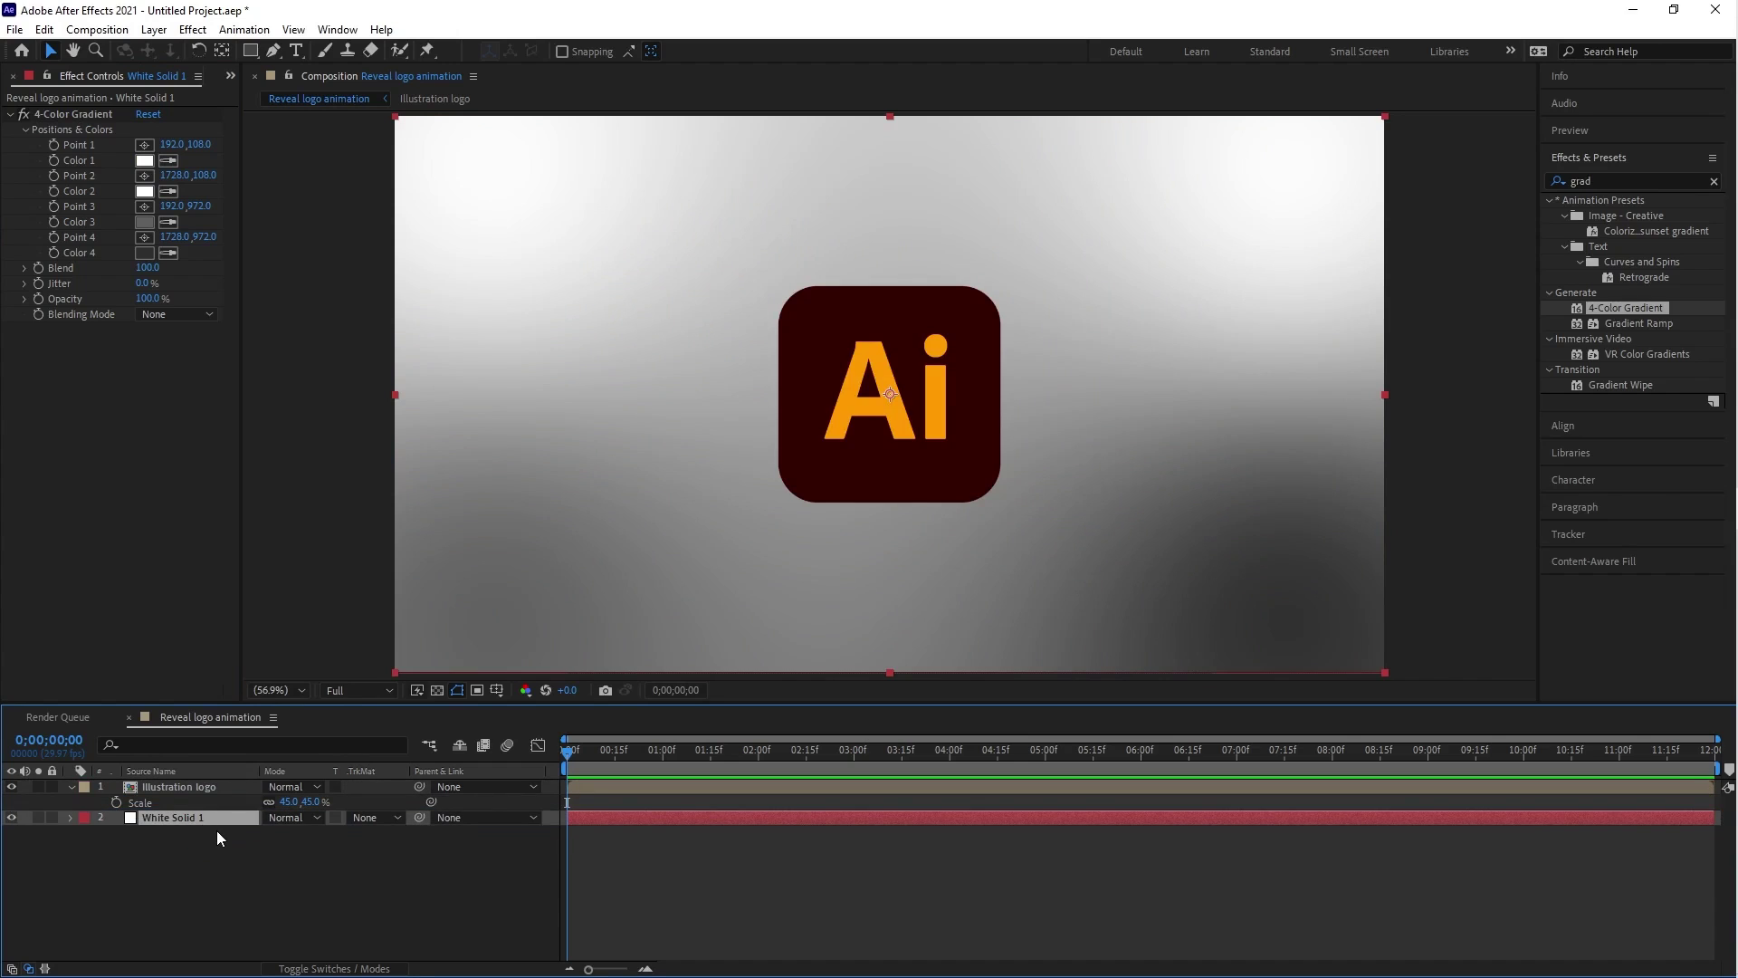
{"action": "left_click", "coordinate": [217, 831]}
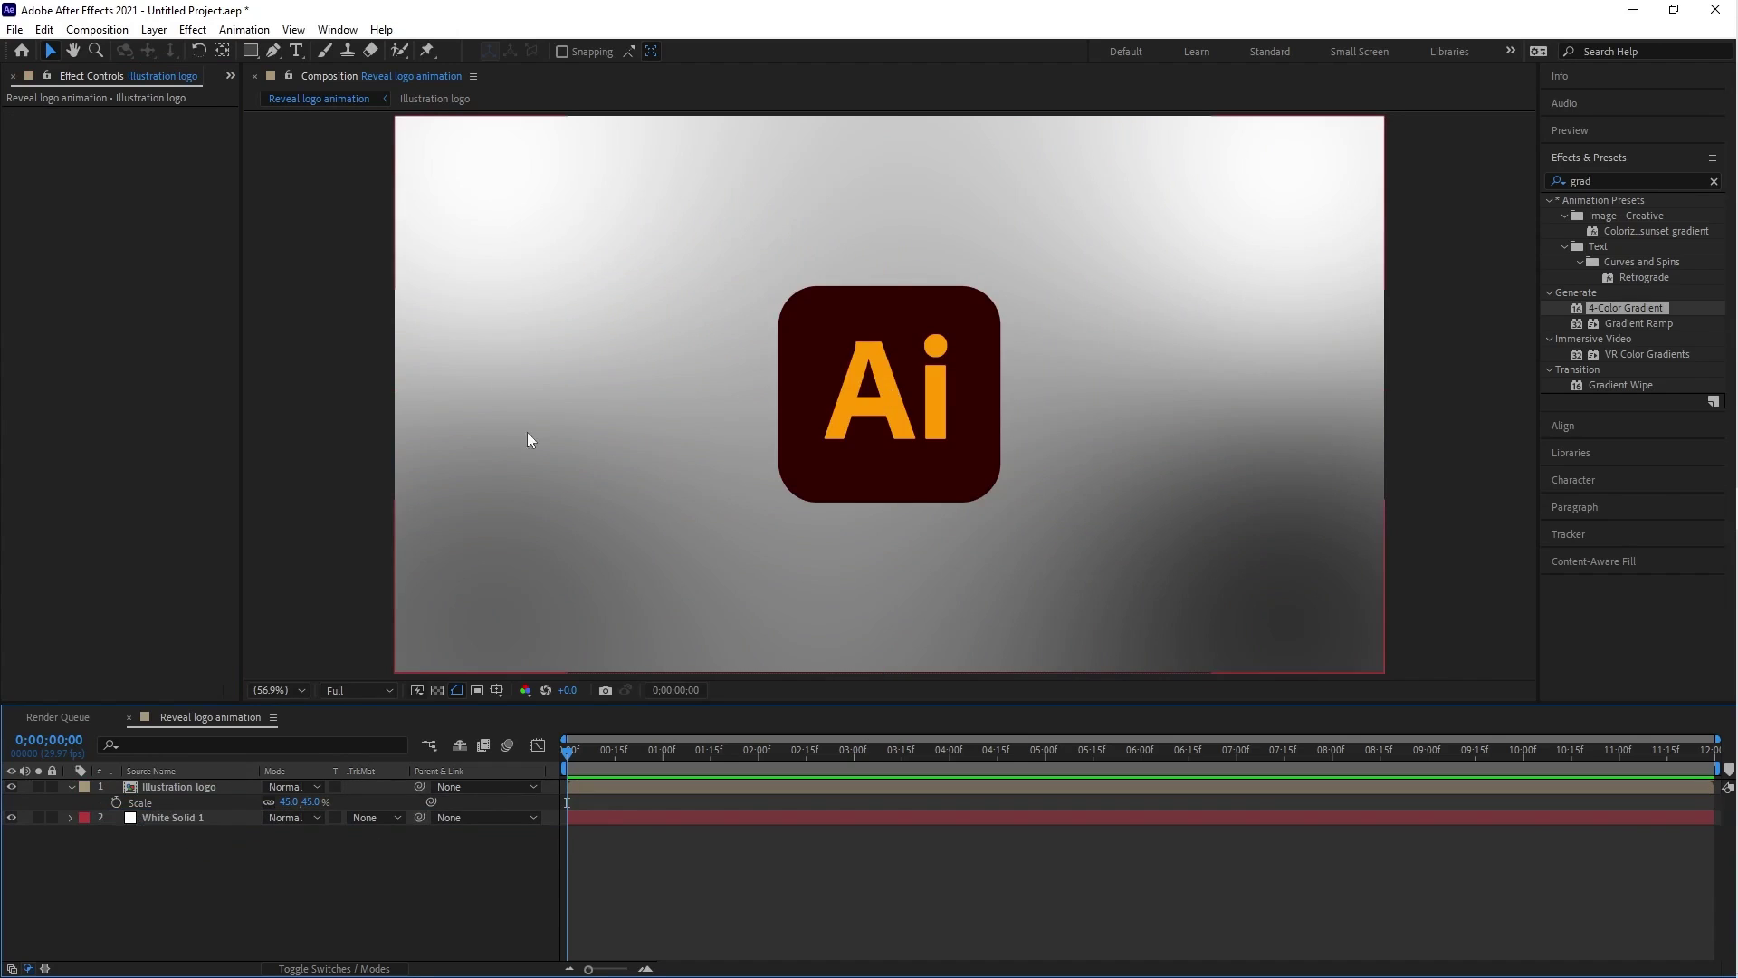
Add a white full-frame rectangle shape layer and apply the Turbulent Displace effect to it.
{"action": "double_click", "coordinate": [251, 51]}
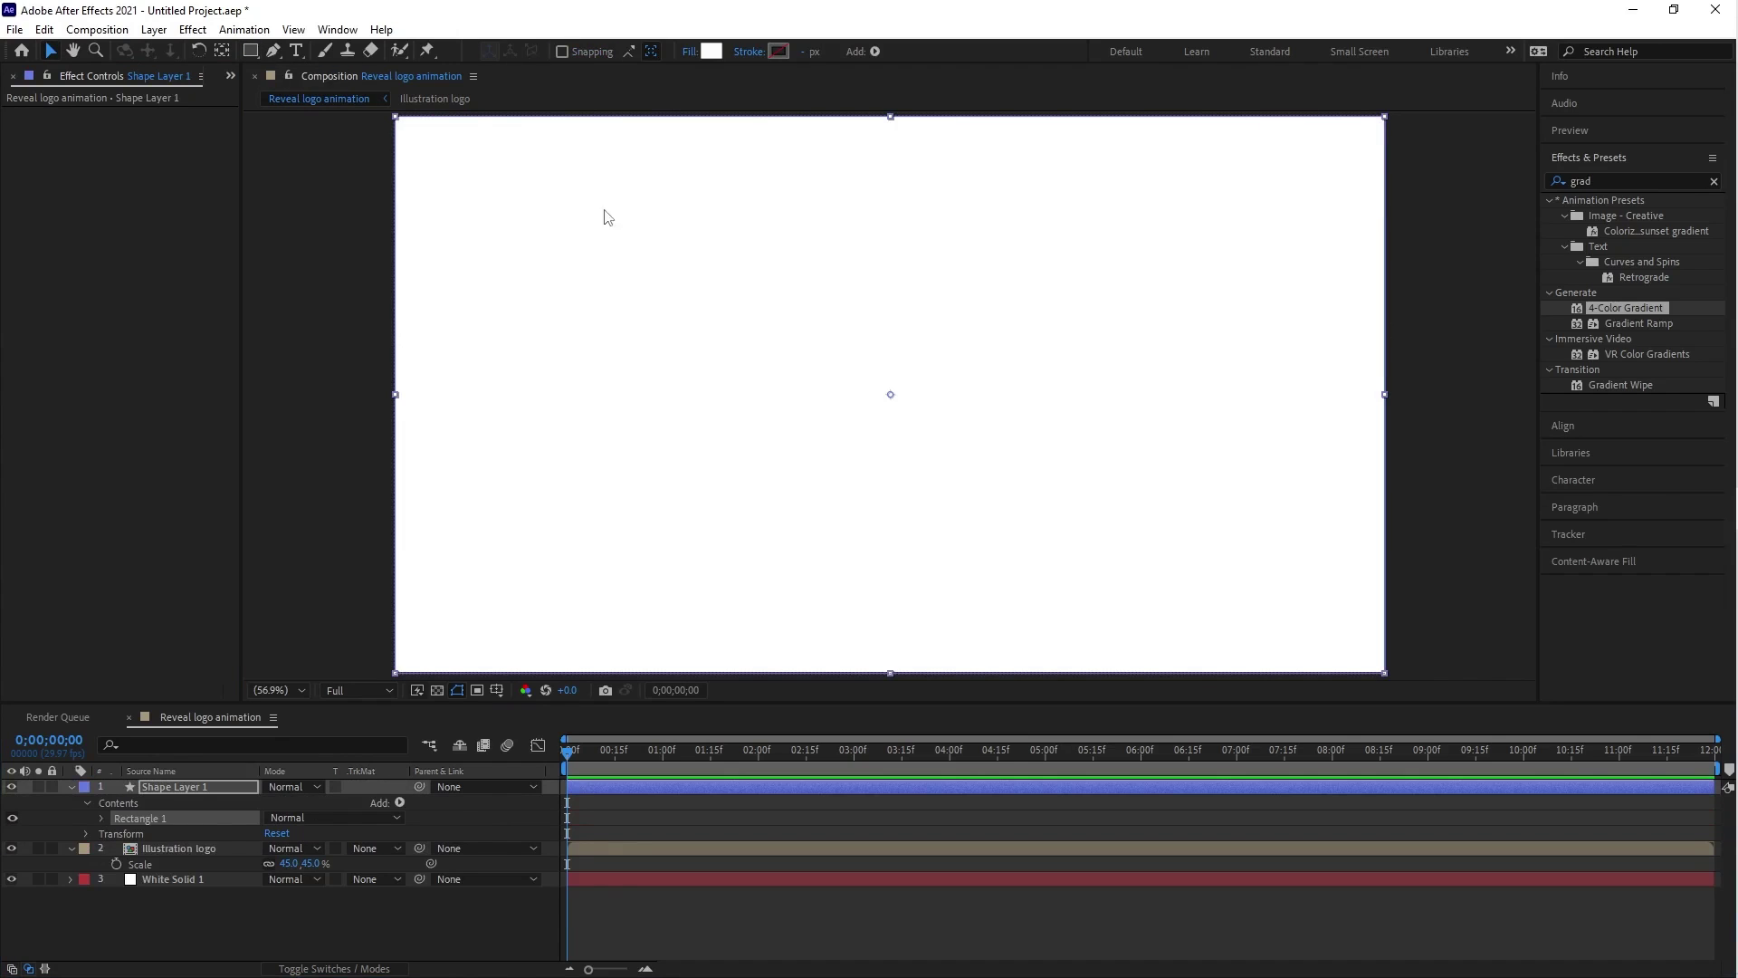
{"action": "left_click", "coordinate": [1608, 184]}
{"action": "double_click", "coordinate": [1608, 184]}
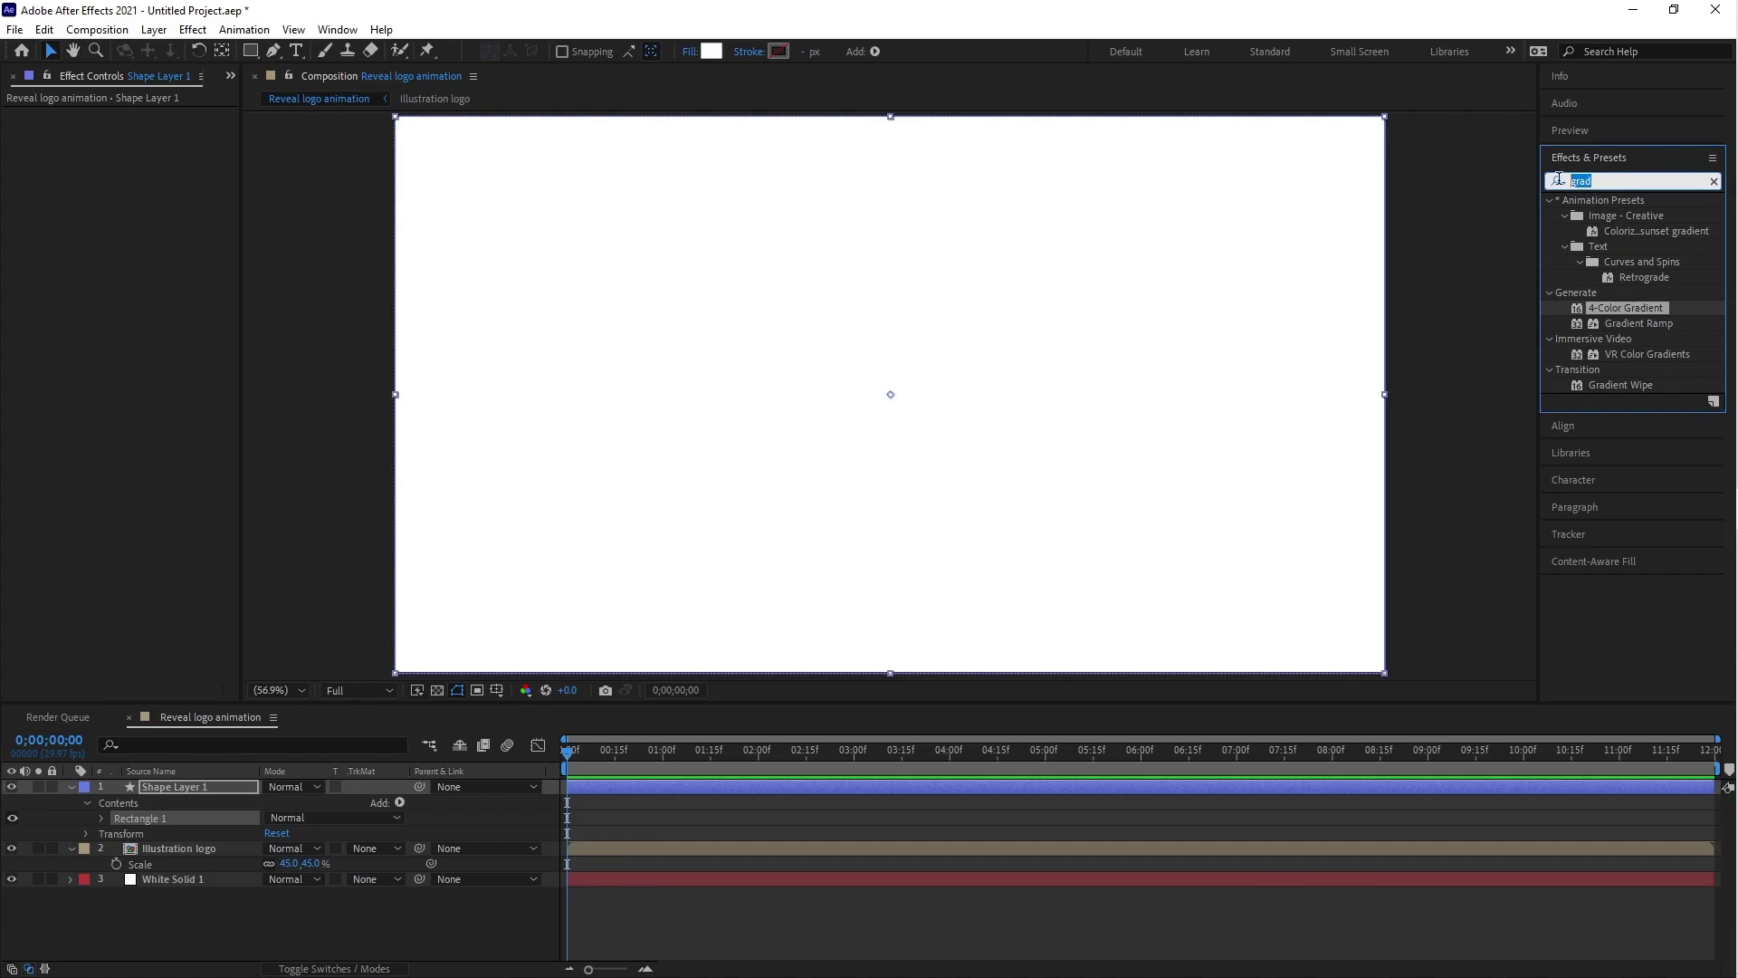
{"action": "type", "text": "tur"}
{"action": "left_click", "coordinate": [1558, 183]}
{"action": "type", "text": "b"}
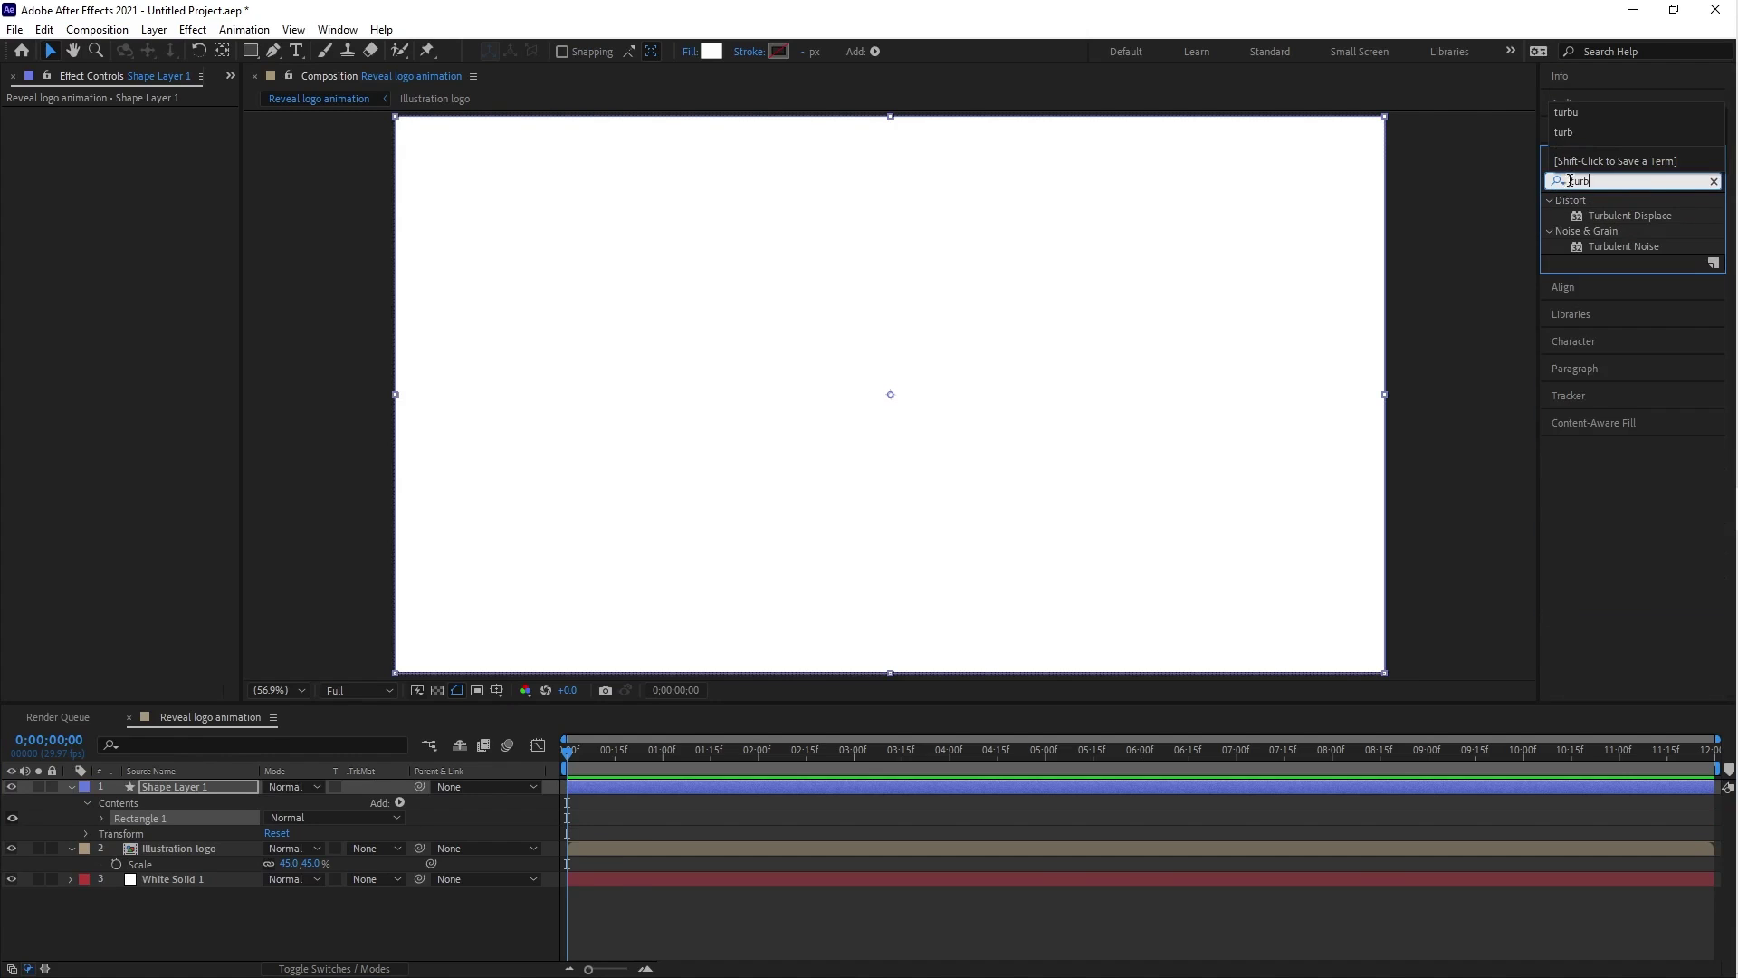
{"action": "left_click", "coordinate": [1634, 217]}
{"action": "left_click_drag", "start_coordinate": [1653, 215], "coordinate": [804, 789]}
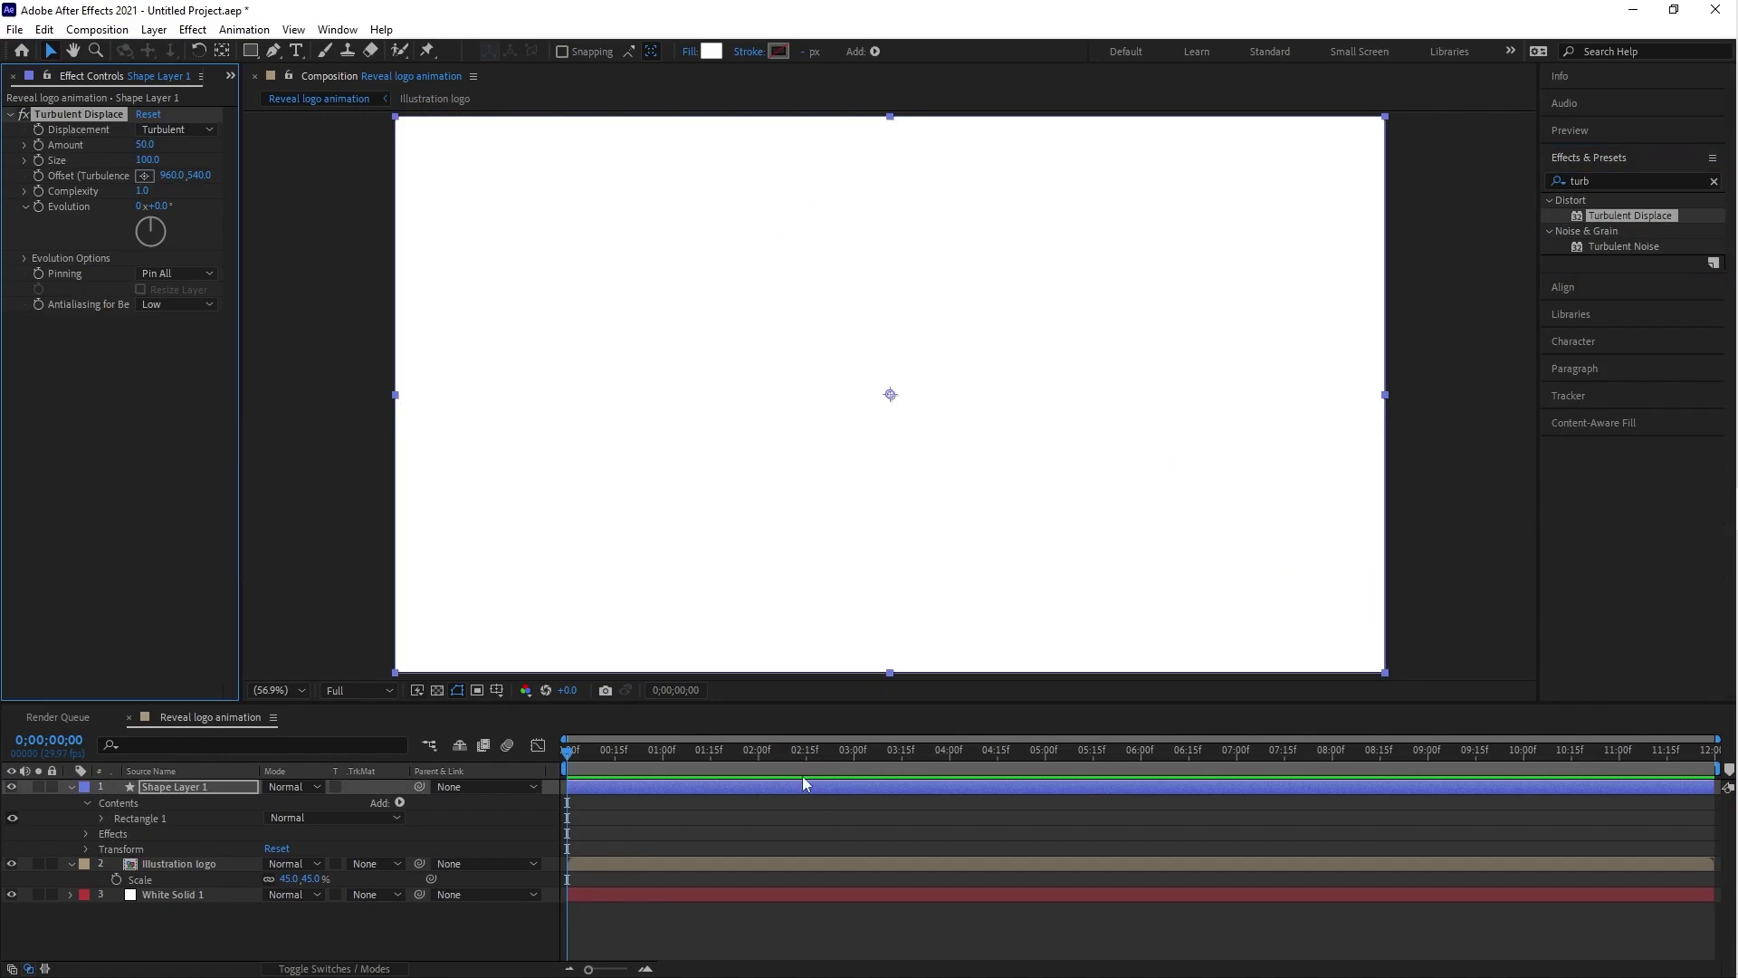
Set the Turbulent Displace size to 75 and its complexity to 10.
{"action": "key", "text": "comma"}
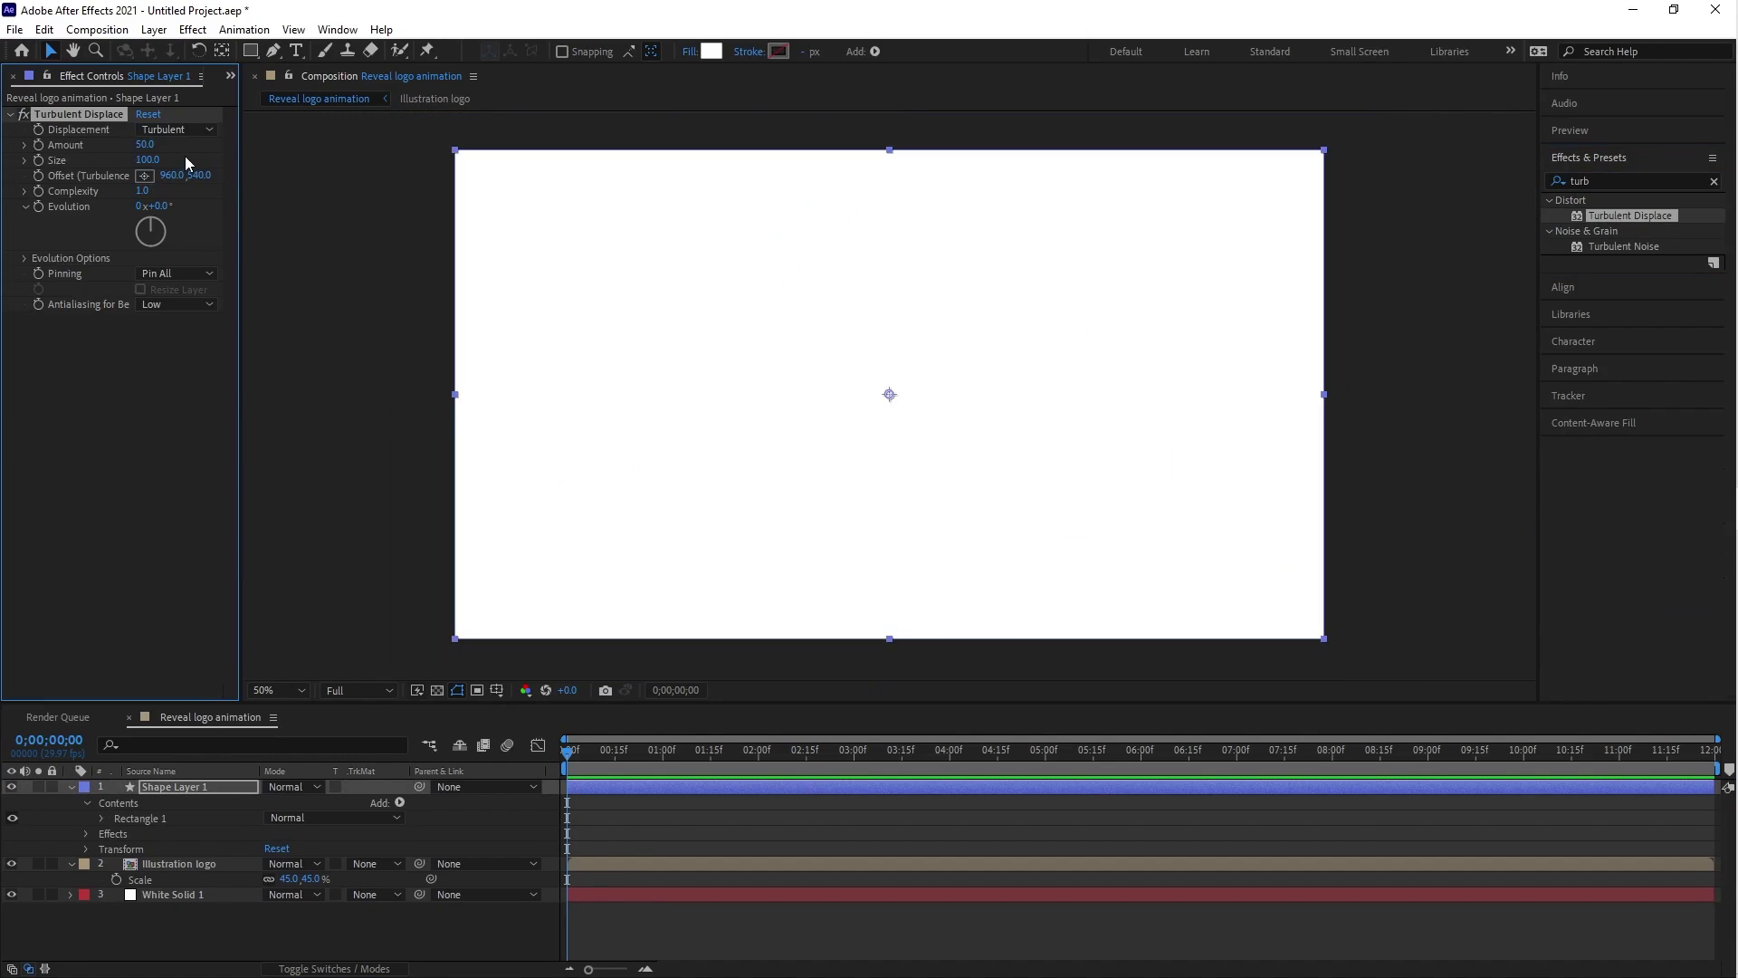
{"action": "left_click", "coordinate": [150, 159]}
{"action": "type", "text": "75"}
{"action": "left_click", "coordinate": [148, 190]}
Move the shape layer down to position 960, 1450 and add a Position keyframe at 0 seconds.
{"action": "left_click", "coordinate": [225, 785]}
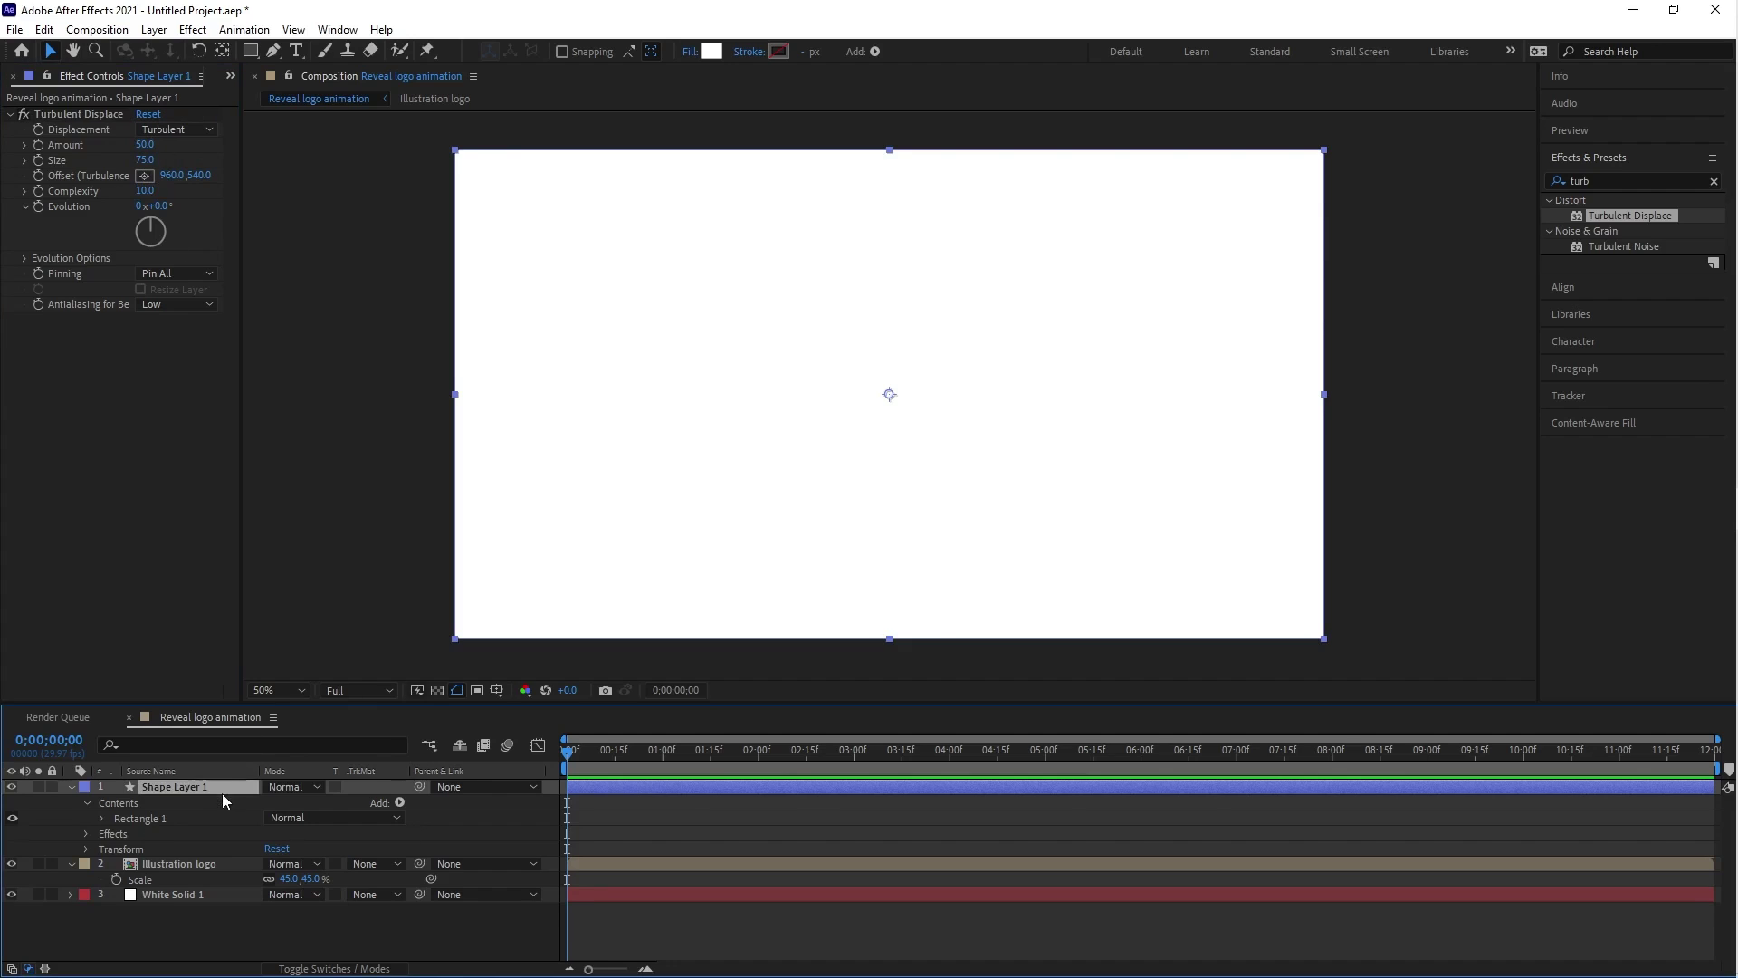
{"action": "key", "text": "p"}
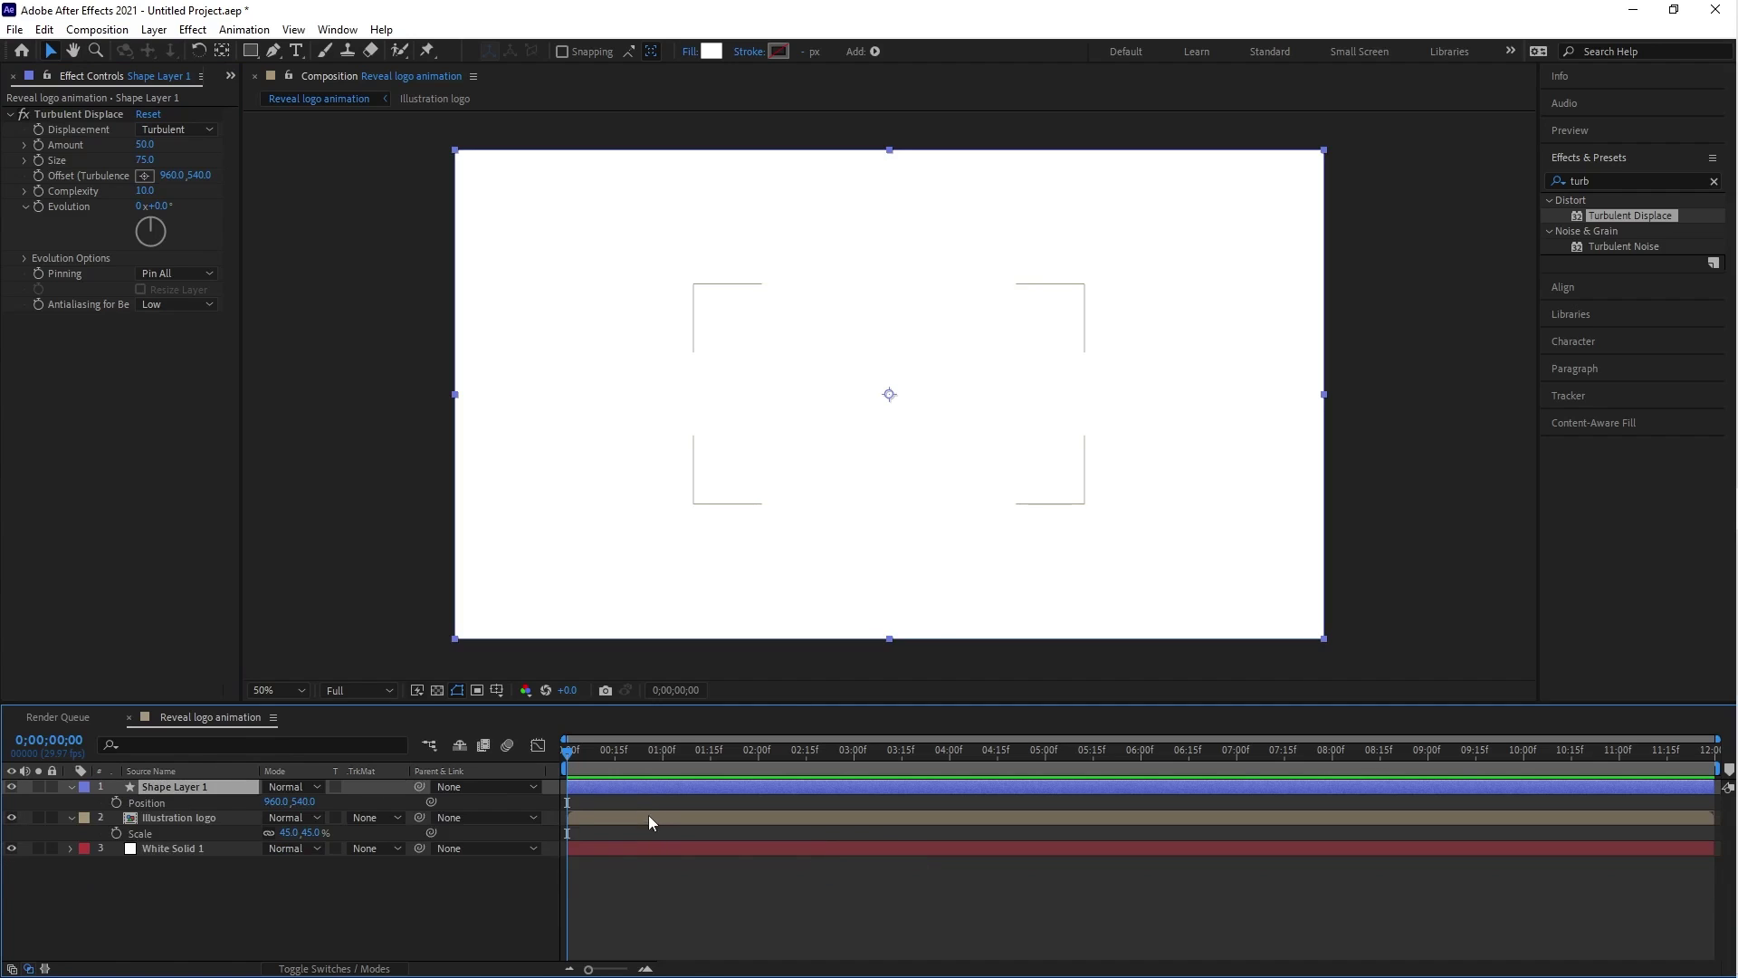
{"action": "left_click_drag", "start_coordinate": [889, 393], "coordinate": [892, 837]}
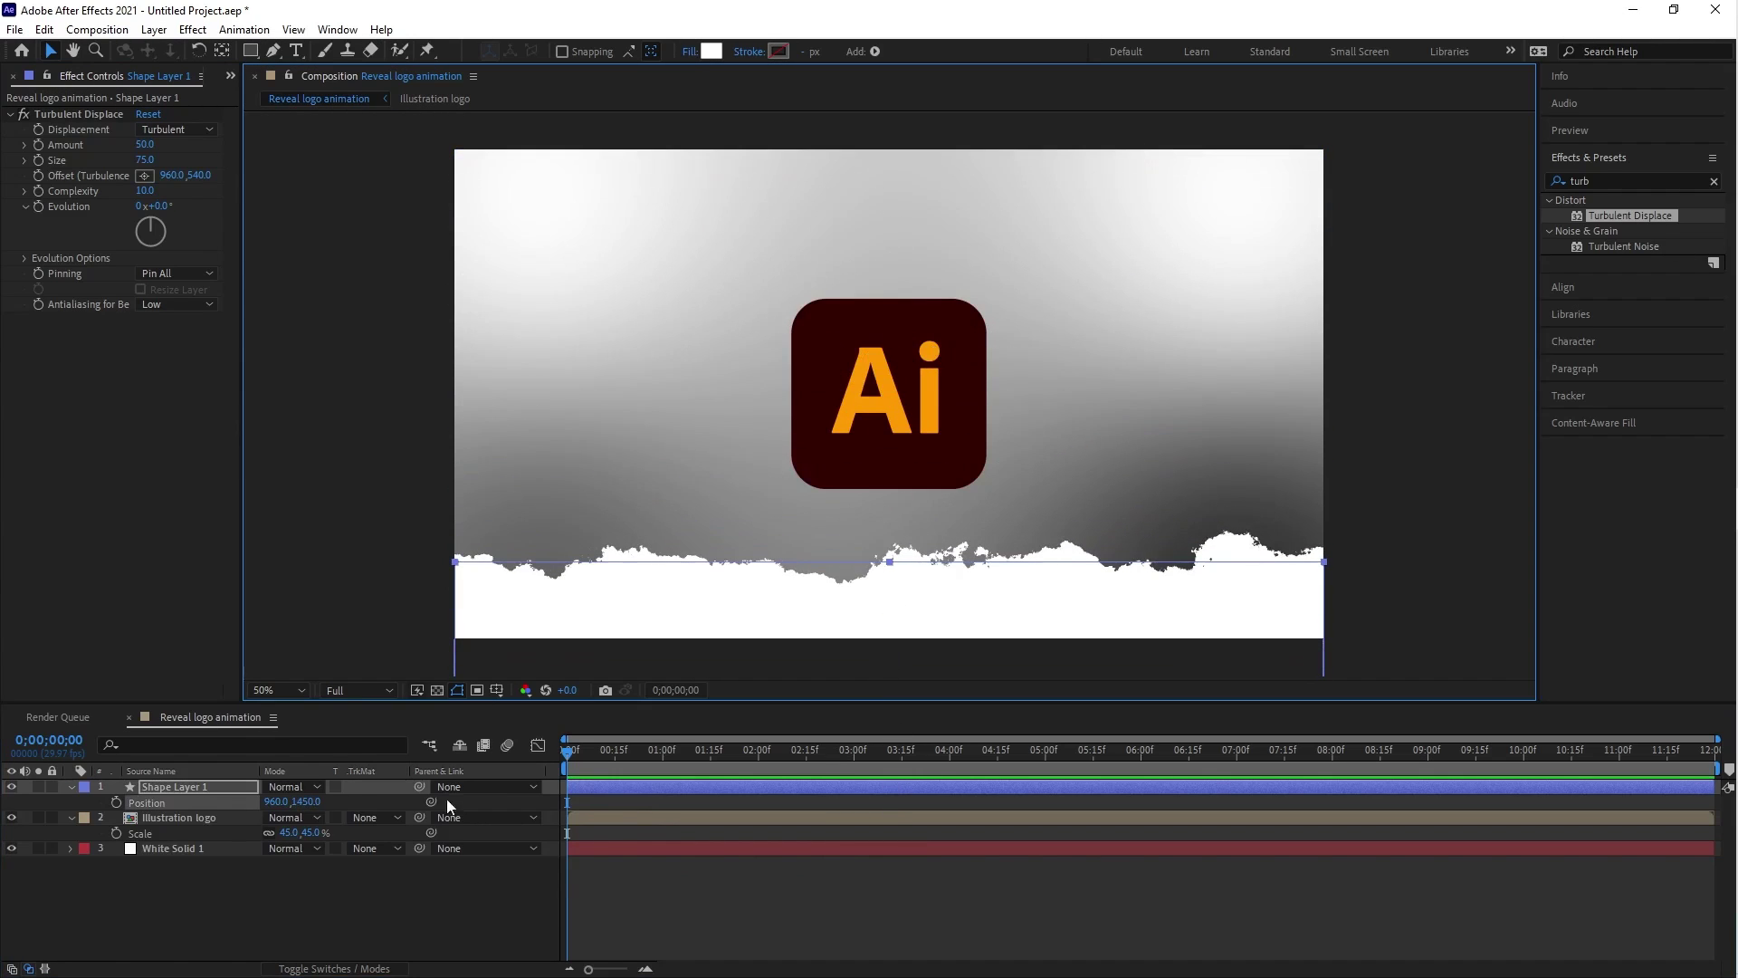
{"action": "left_click", "coordinate": [117, 802]}
At 4 seconds, keyframe the shape layer's Position and raise it to 960, 628, leaving the composition fitted in the viewer.
{"action": "left_click_drag", "start_coordinate": [893, 749], "coordinate": [951, 768]}
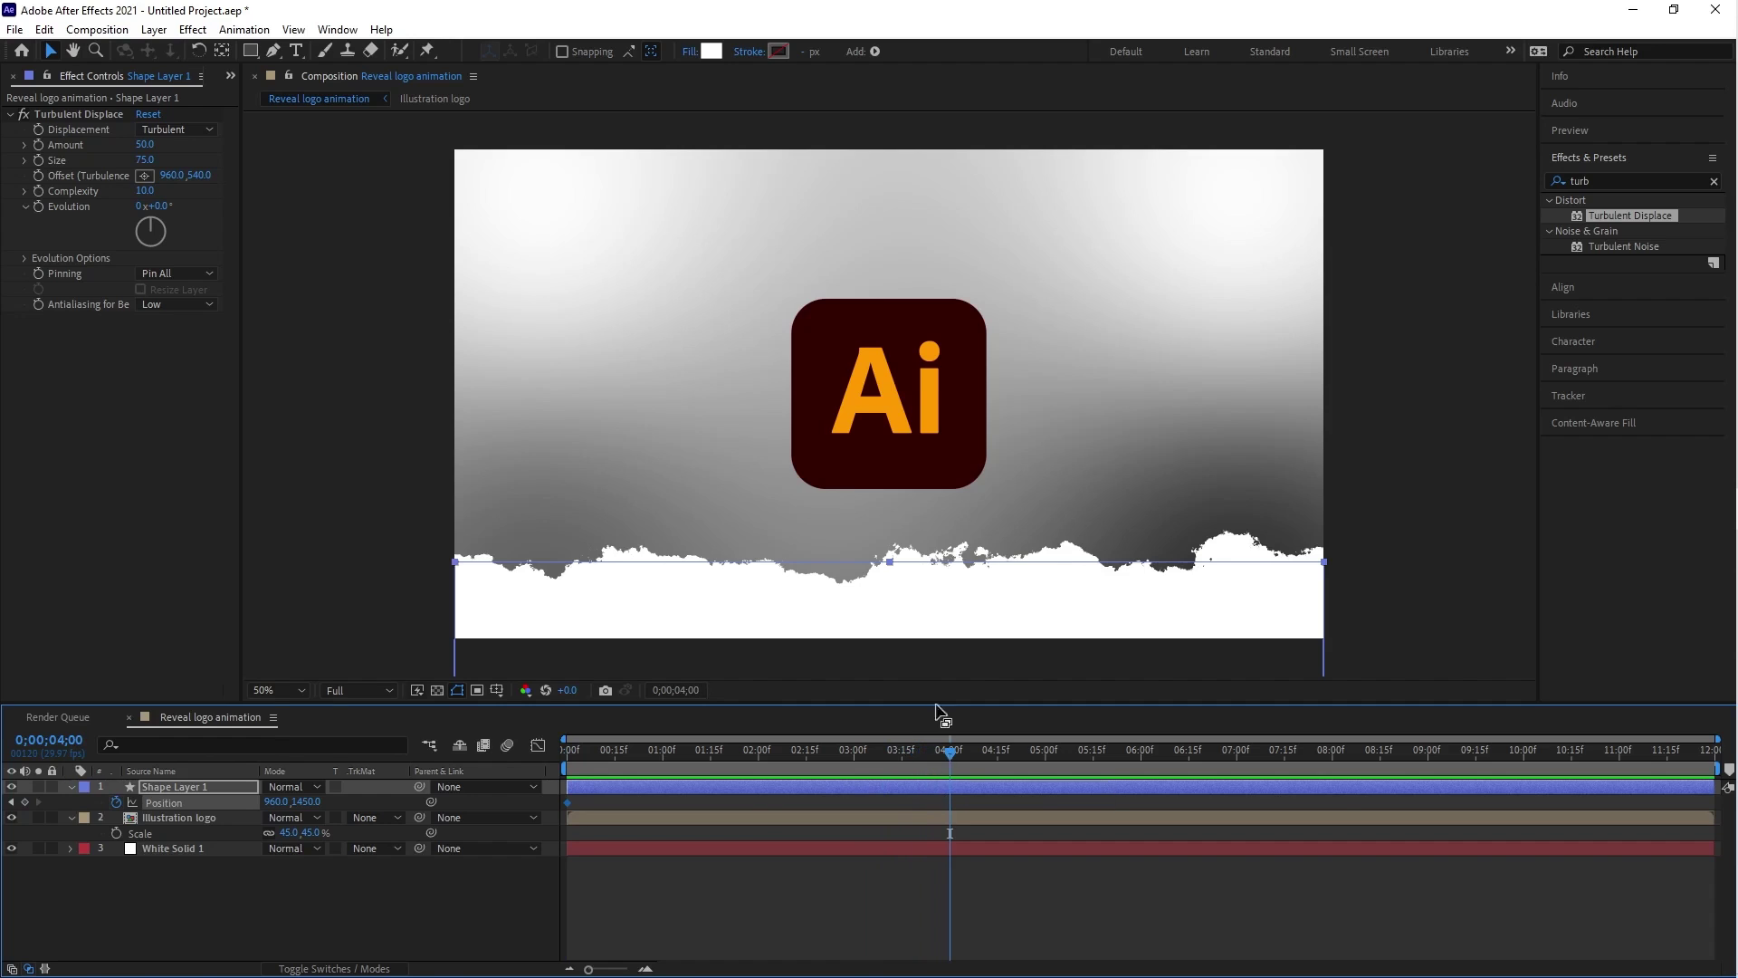
{"action": "left_click", "coordinate": [24, 802]}
{"action": "key", "text": "h"}
{"action": "left_click_drag", "start_coordinate": [931, 516], "coordinate": [913, 371]}
{"action": "key", "text": "v"}
{"action": "left_click_drag", "start_coordinate": [867, 667], "coordinate": [867, 434]}
{"action": "key", "text": "h"}
{"action": "left_click_drag", "start_coordinate": [903, 306], "coordinate": [914, 527]}
{"action": "key", "text": "v"}
{"action": "left_click_drag", "start_coordinate": [876, 649], "coordinate": [877, 510]}
{"action": "left_click", "coordinate": [293, 688]}
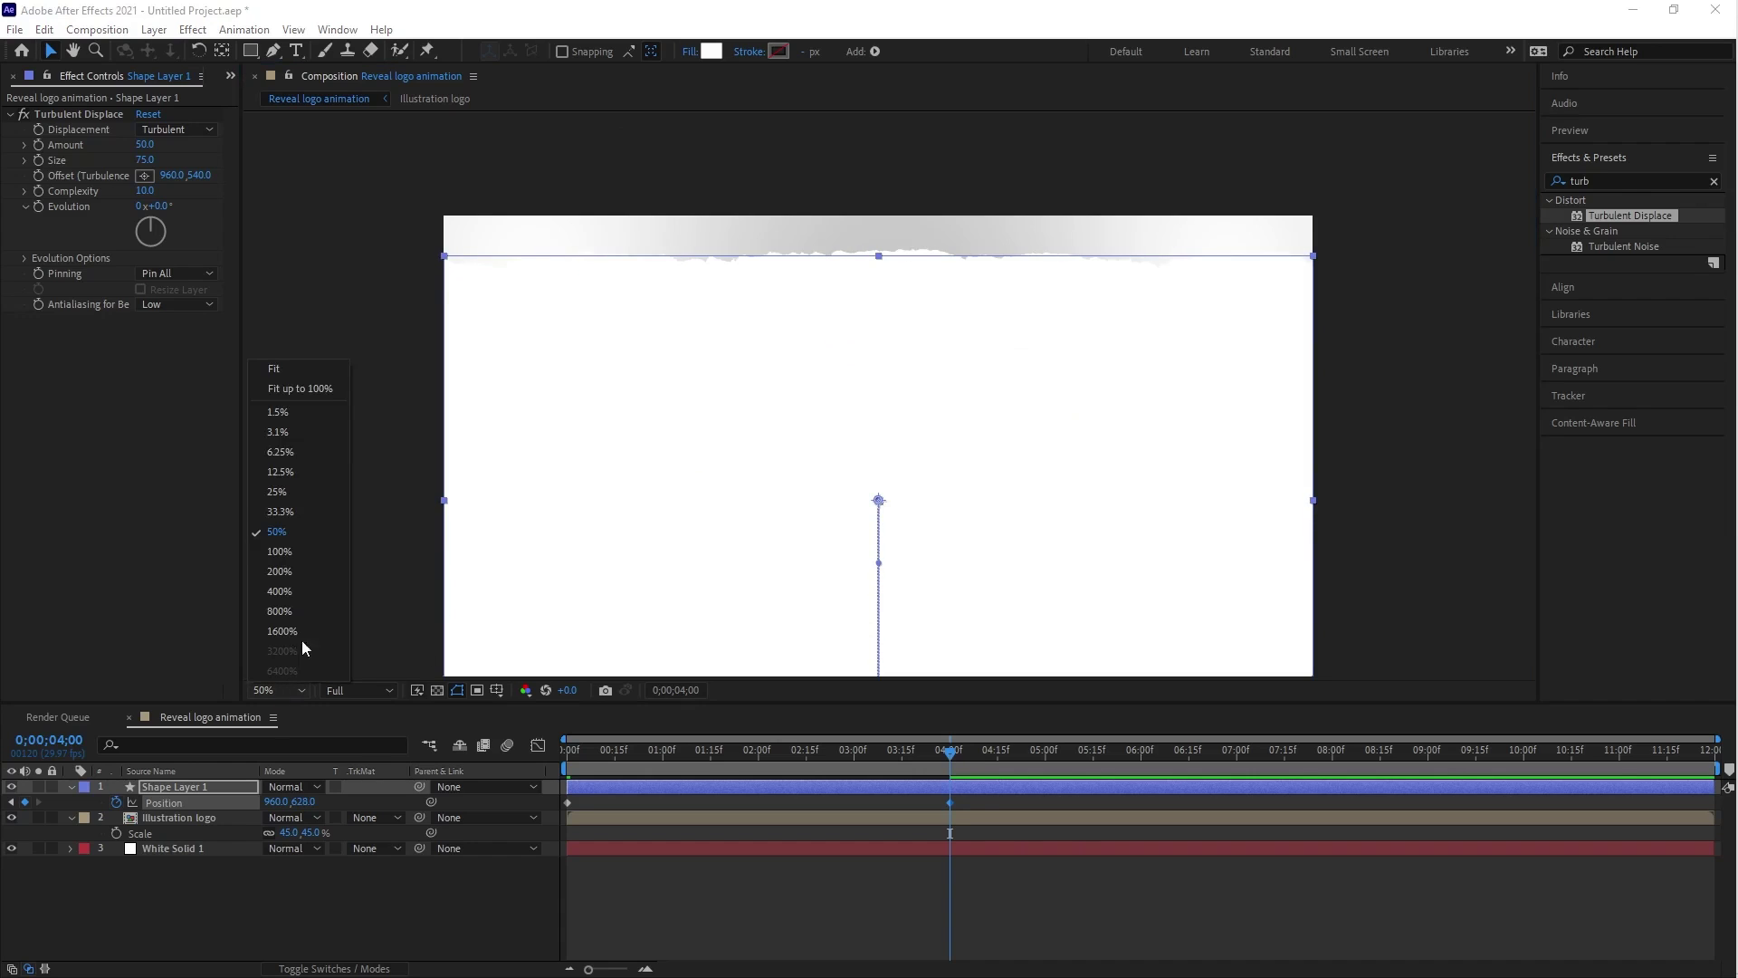
{"action": "left_click", "coordinate": [307, 375]}
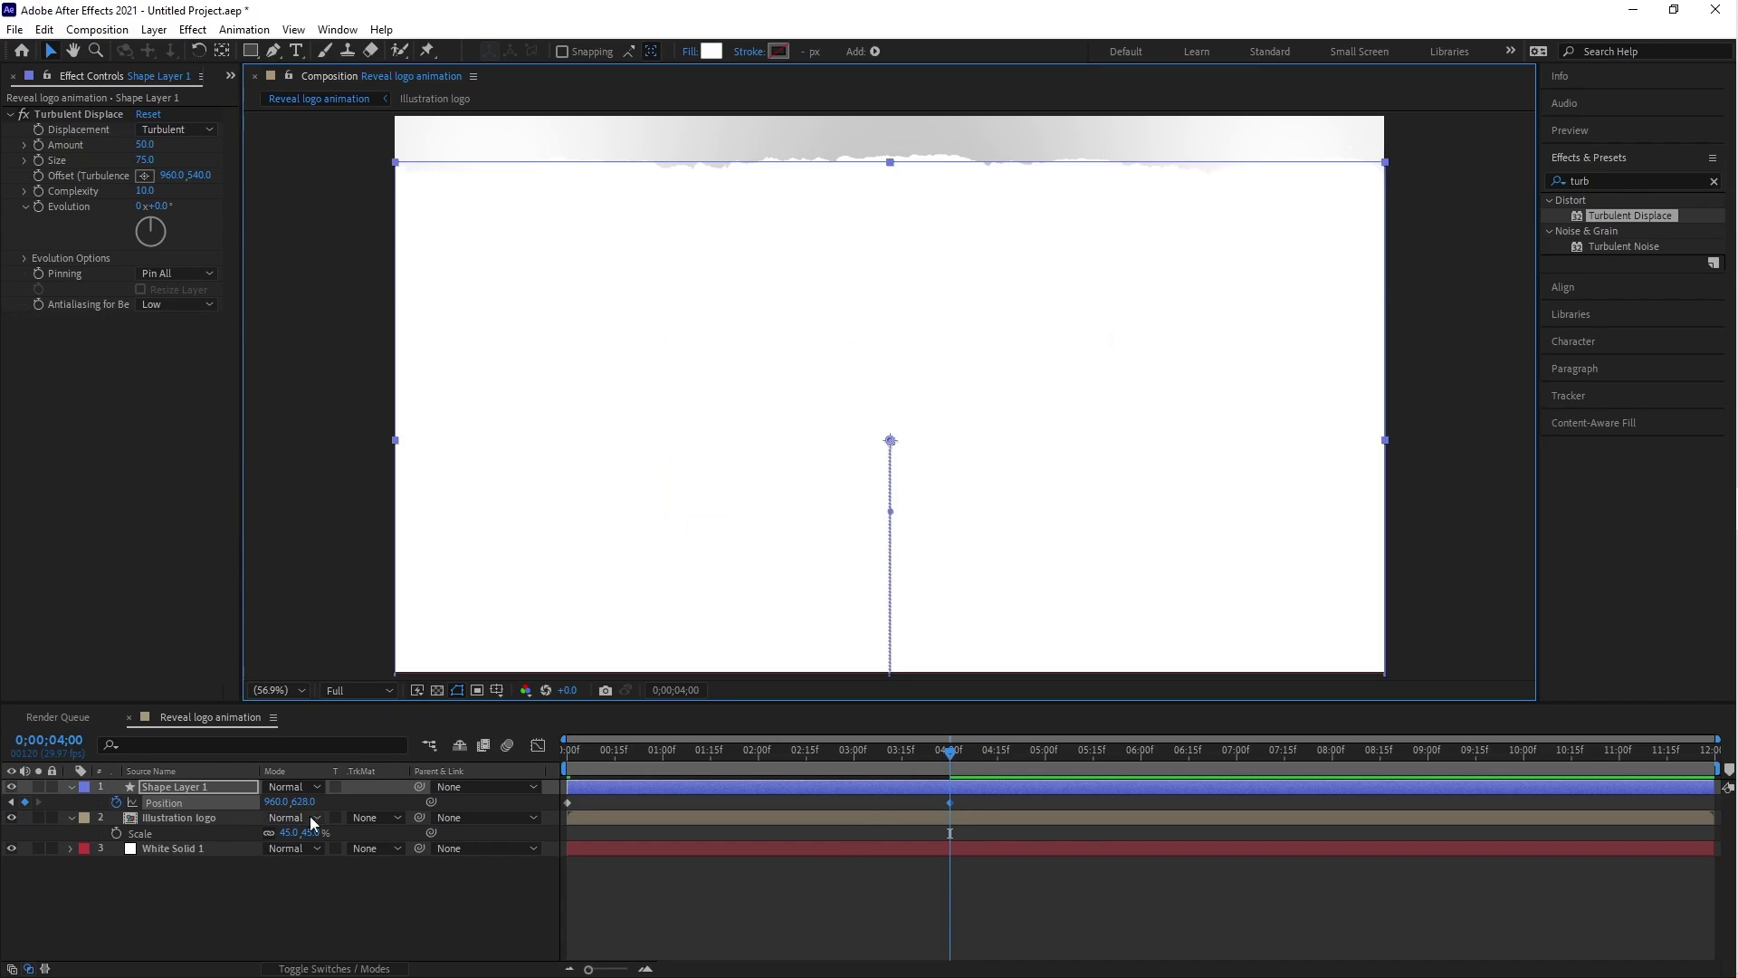
Apply Easy Ease to both of the shape layer's Position keyframes and return to 0 seconds.
{"action": "left_click_drag", "start_coordinate": [965, 798], "coordinate": [563, 806]}
{"action": "right_click", "coordinate": [566, 802]}
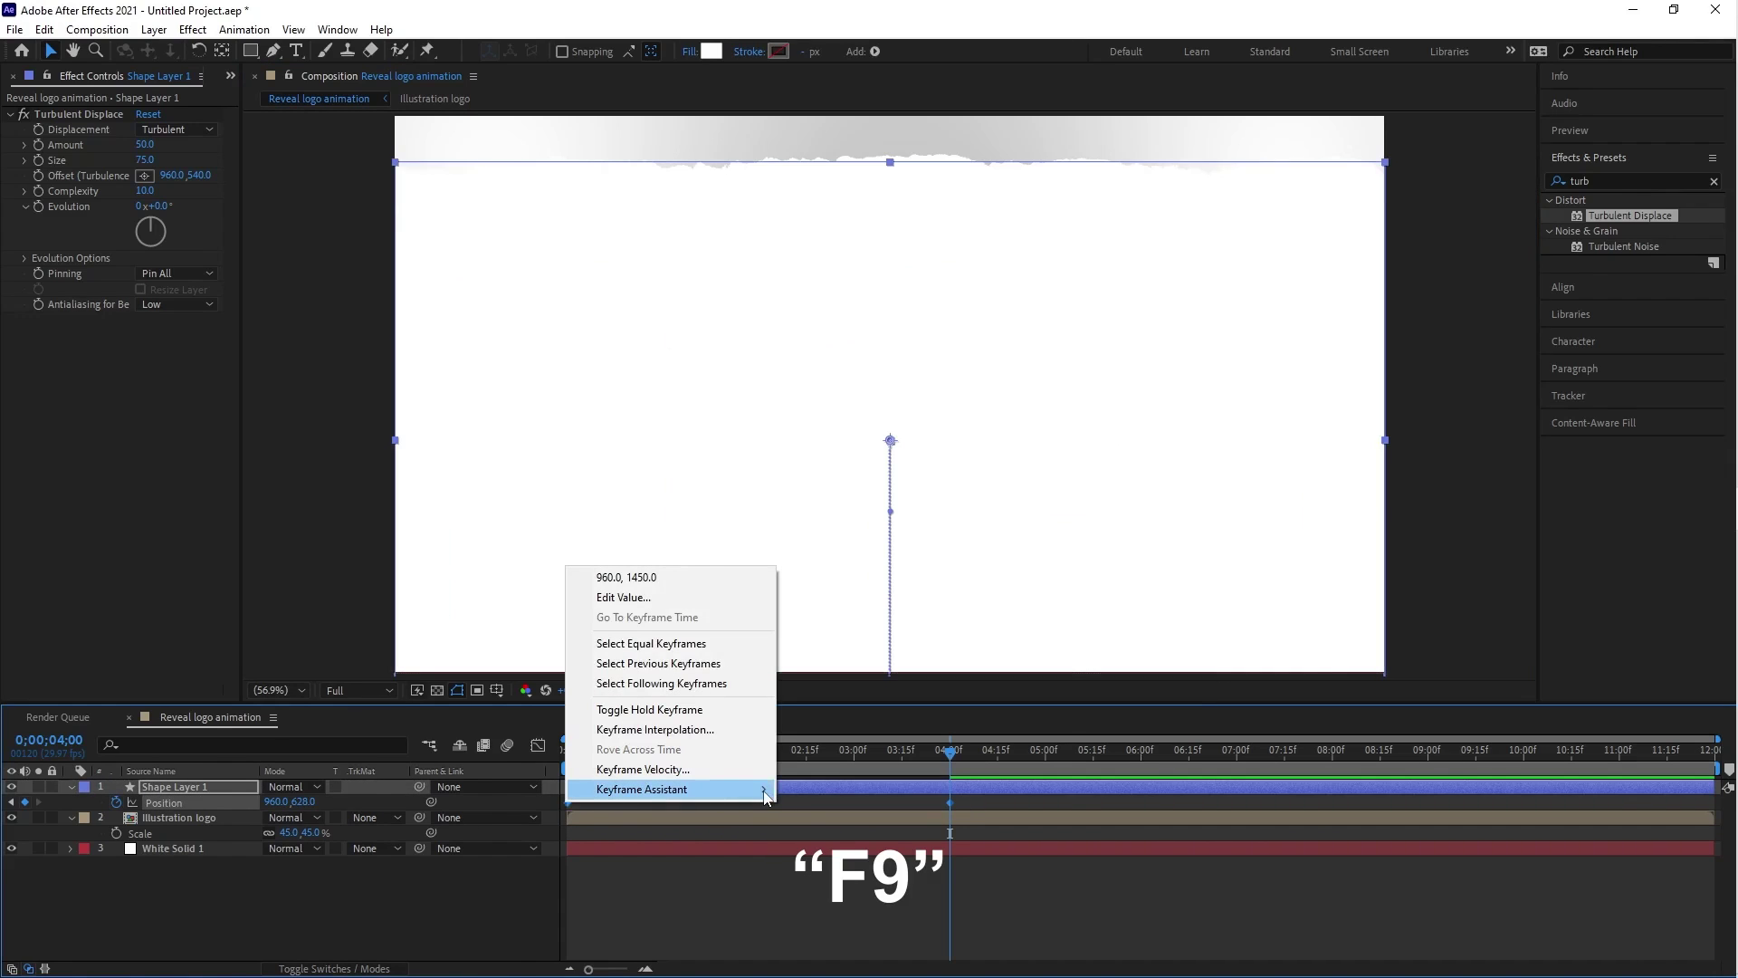
{"action": "mouse_move", "coordinate": [765, 796]}
{"action": "left_click", "coordinate": [883, 671]}
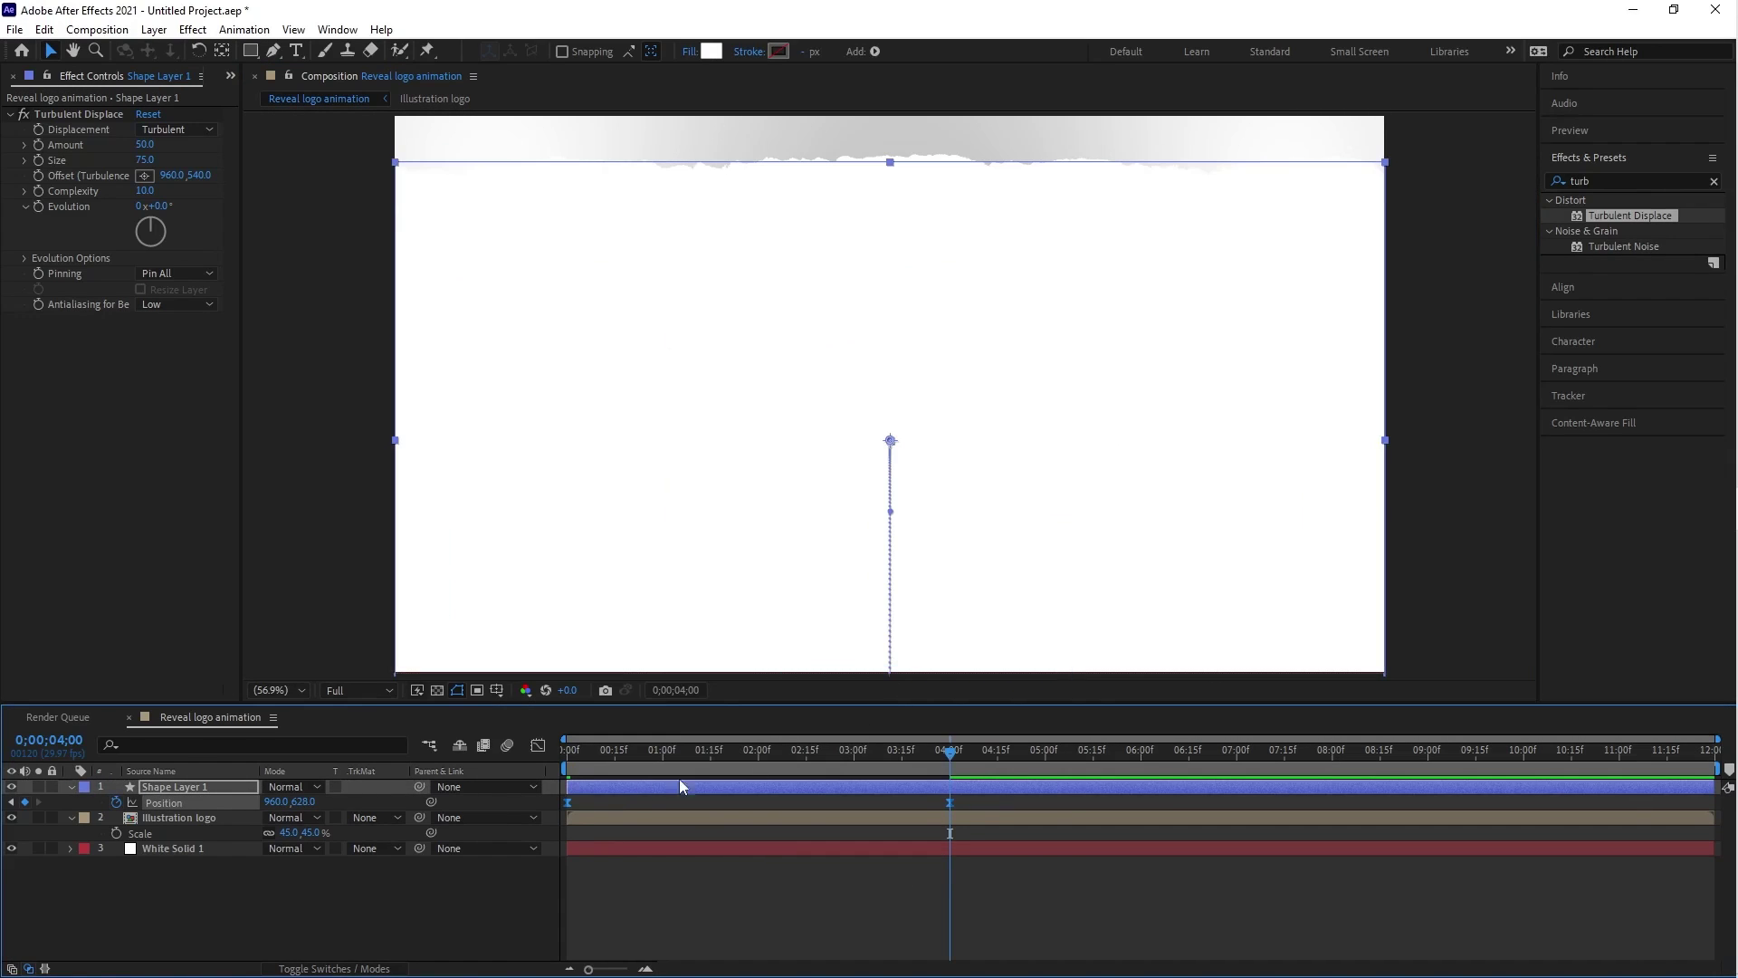
{"action": "left_click_drag", "start_coordinate": [594, 753], "coordinate": [567, 753]}
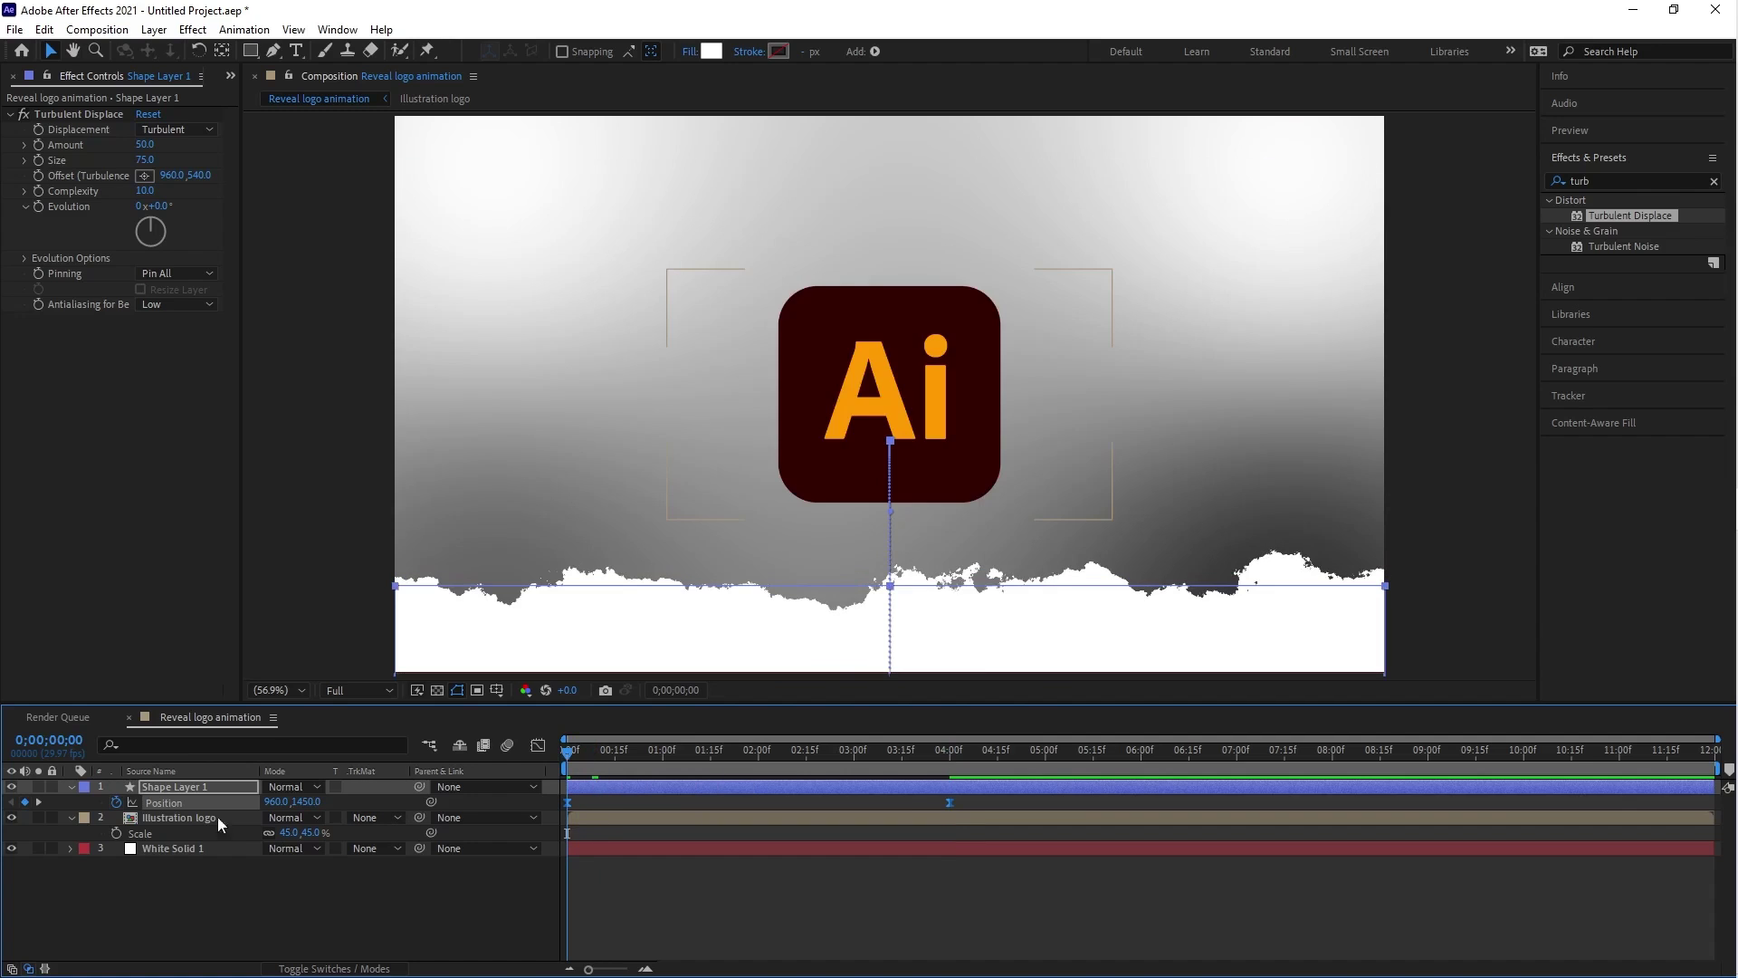
Give the Illustration logo layer an Alpha track matte from the shape layer above it and preview the reveal.
{"action": "left_click", "coordinate": [182, 818]}
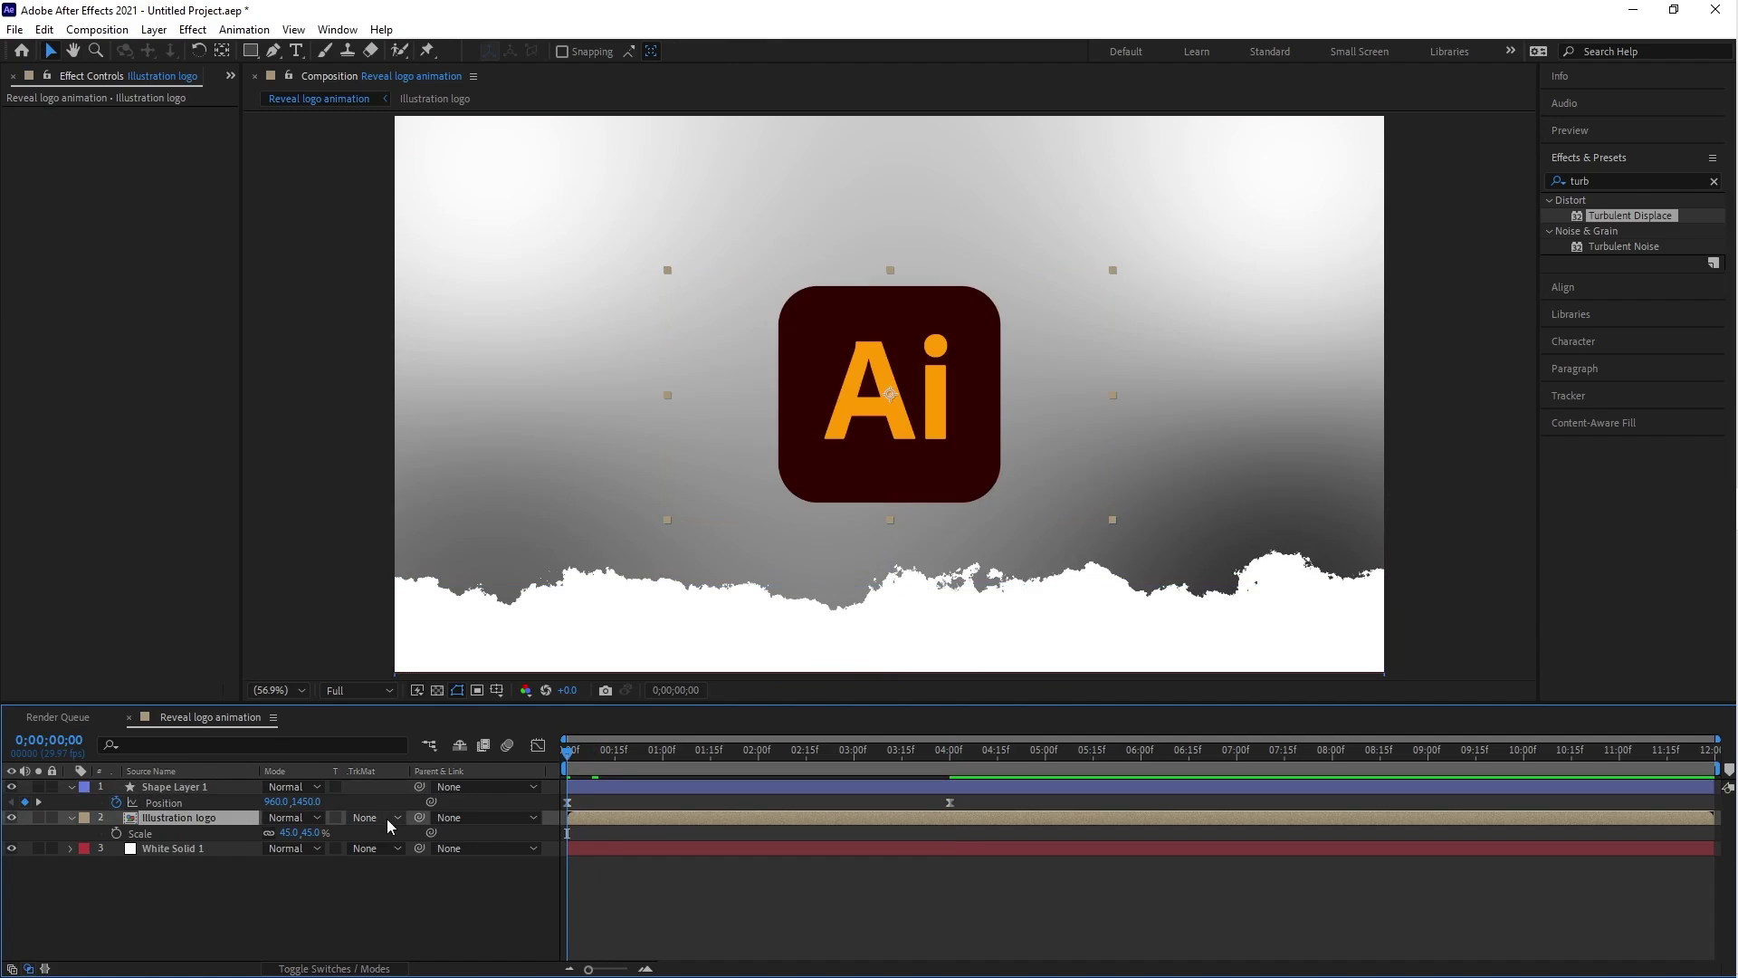
{"action": "left_click", "coordinate": [387, 818]}
{"action": "left_click", "coordinate": [404, 864]}
{"action": "key", "text": "space"}
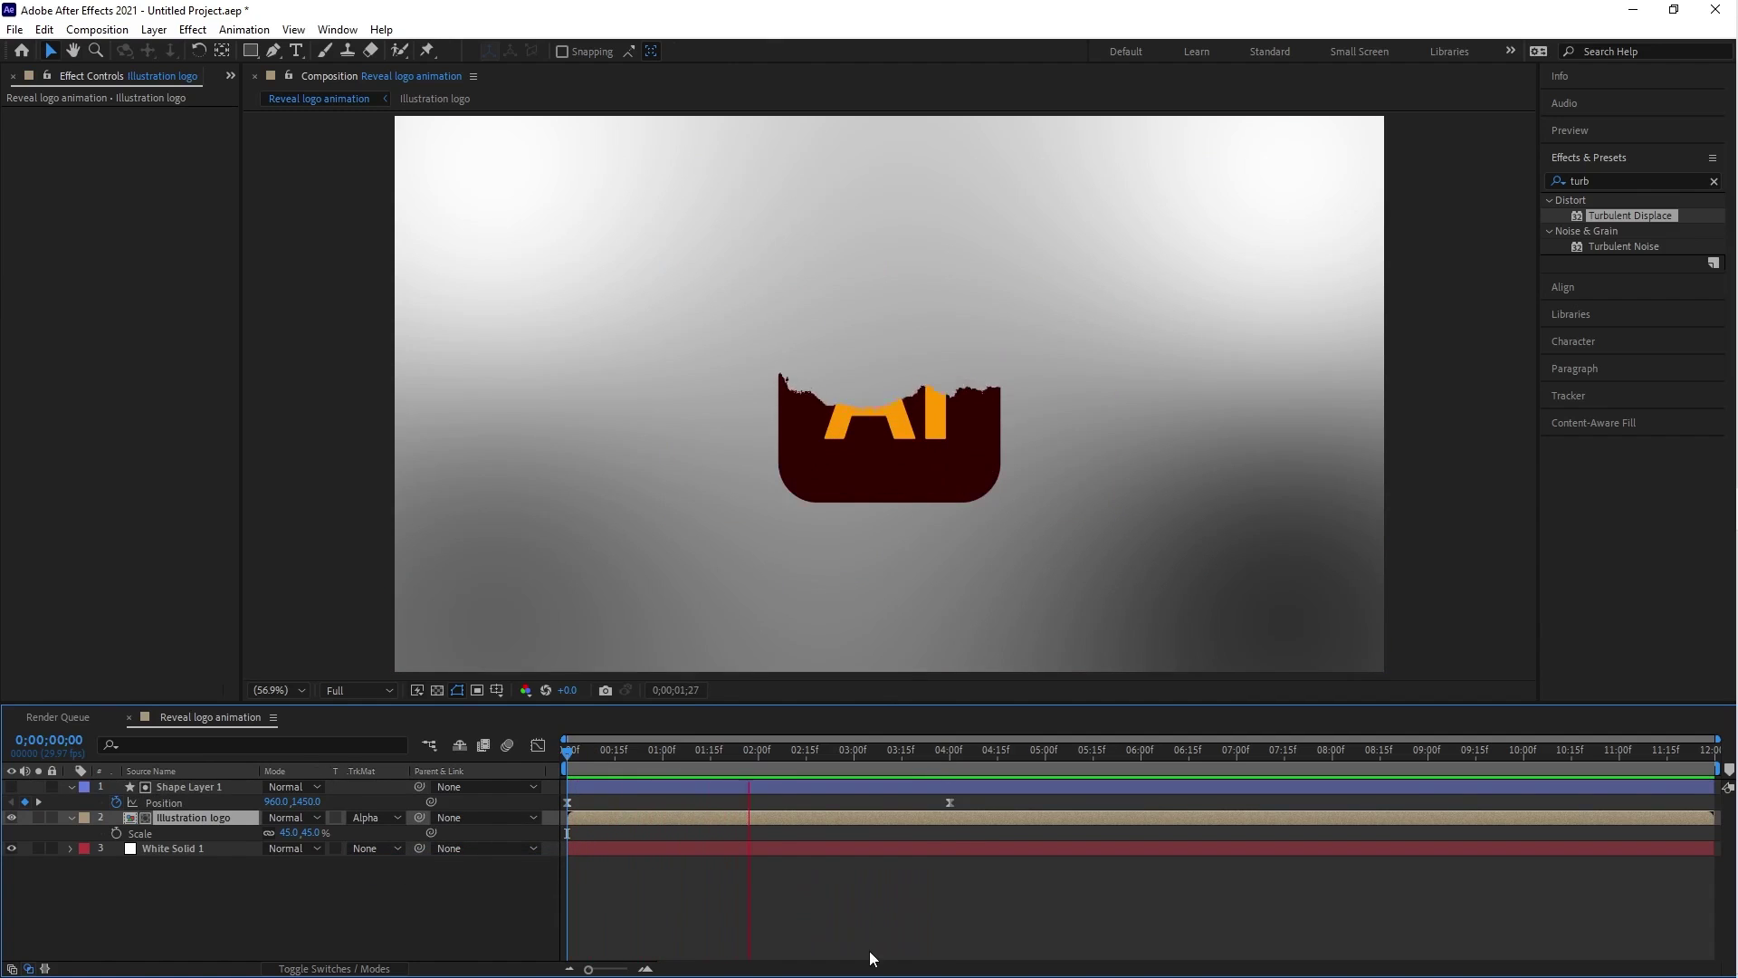
{"action": "key", "text": "space"}
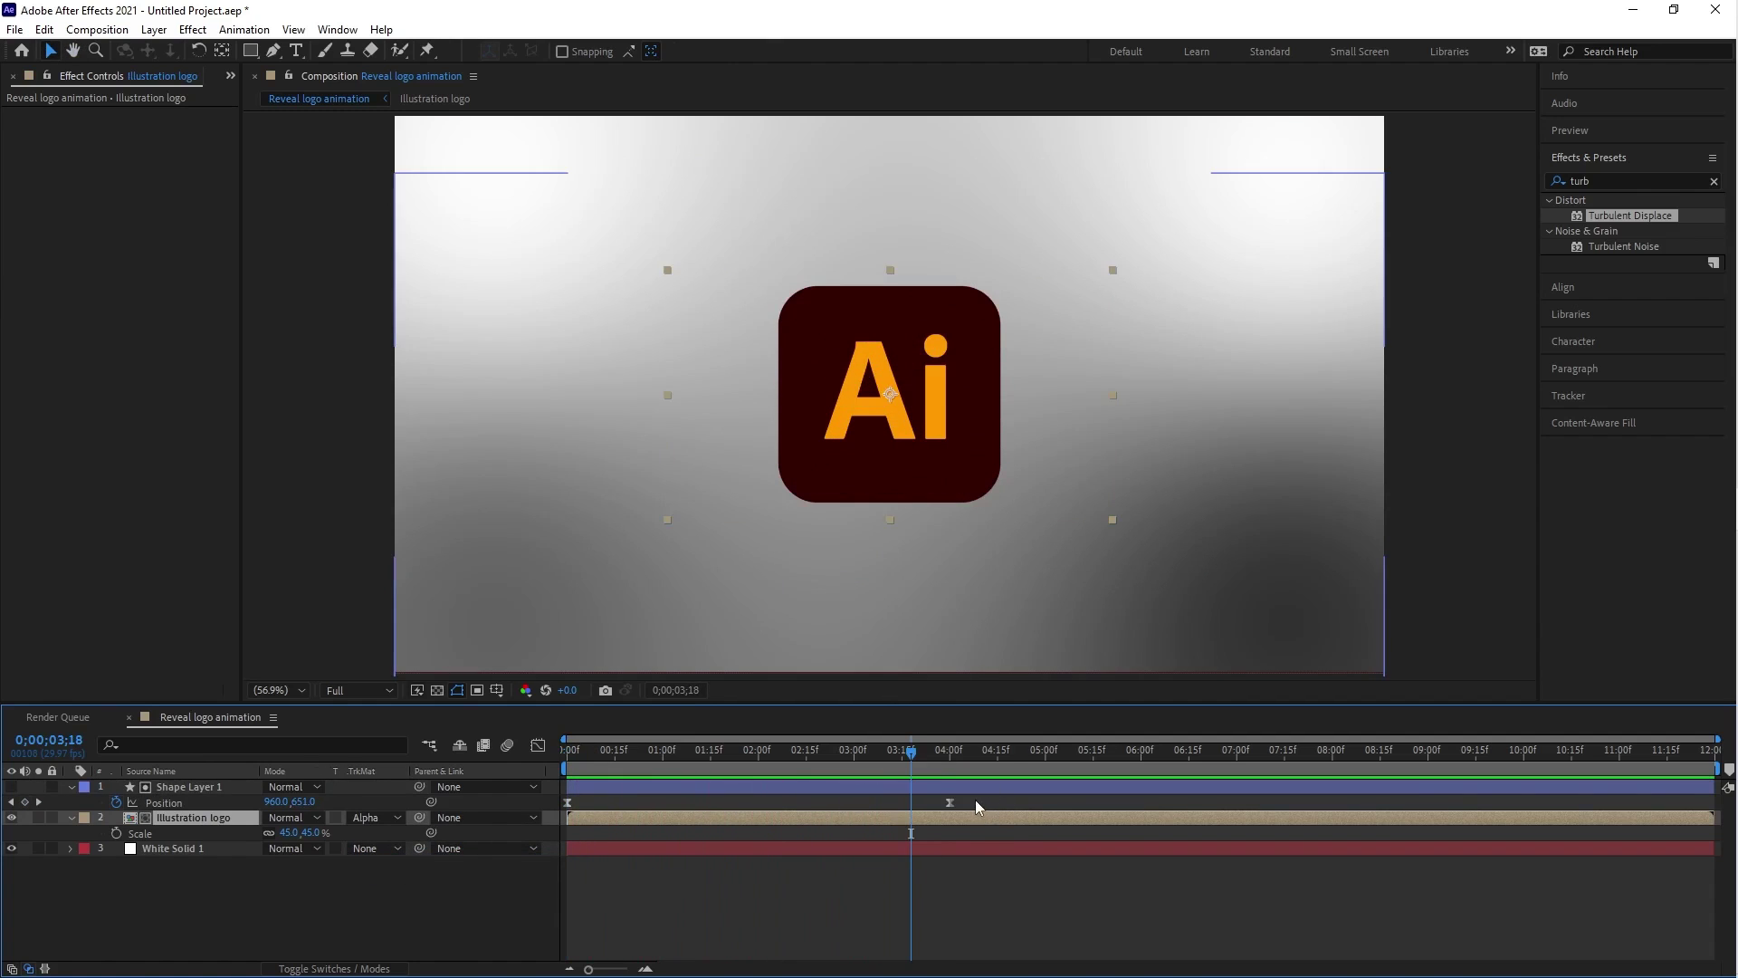
Move the shape layer's final Position keyframe to 0;00;03;18 and end the work area at 5 seconds.
{"action": "left_click", "coordinate": [975, 800]}
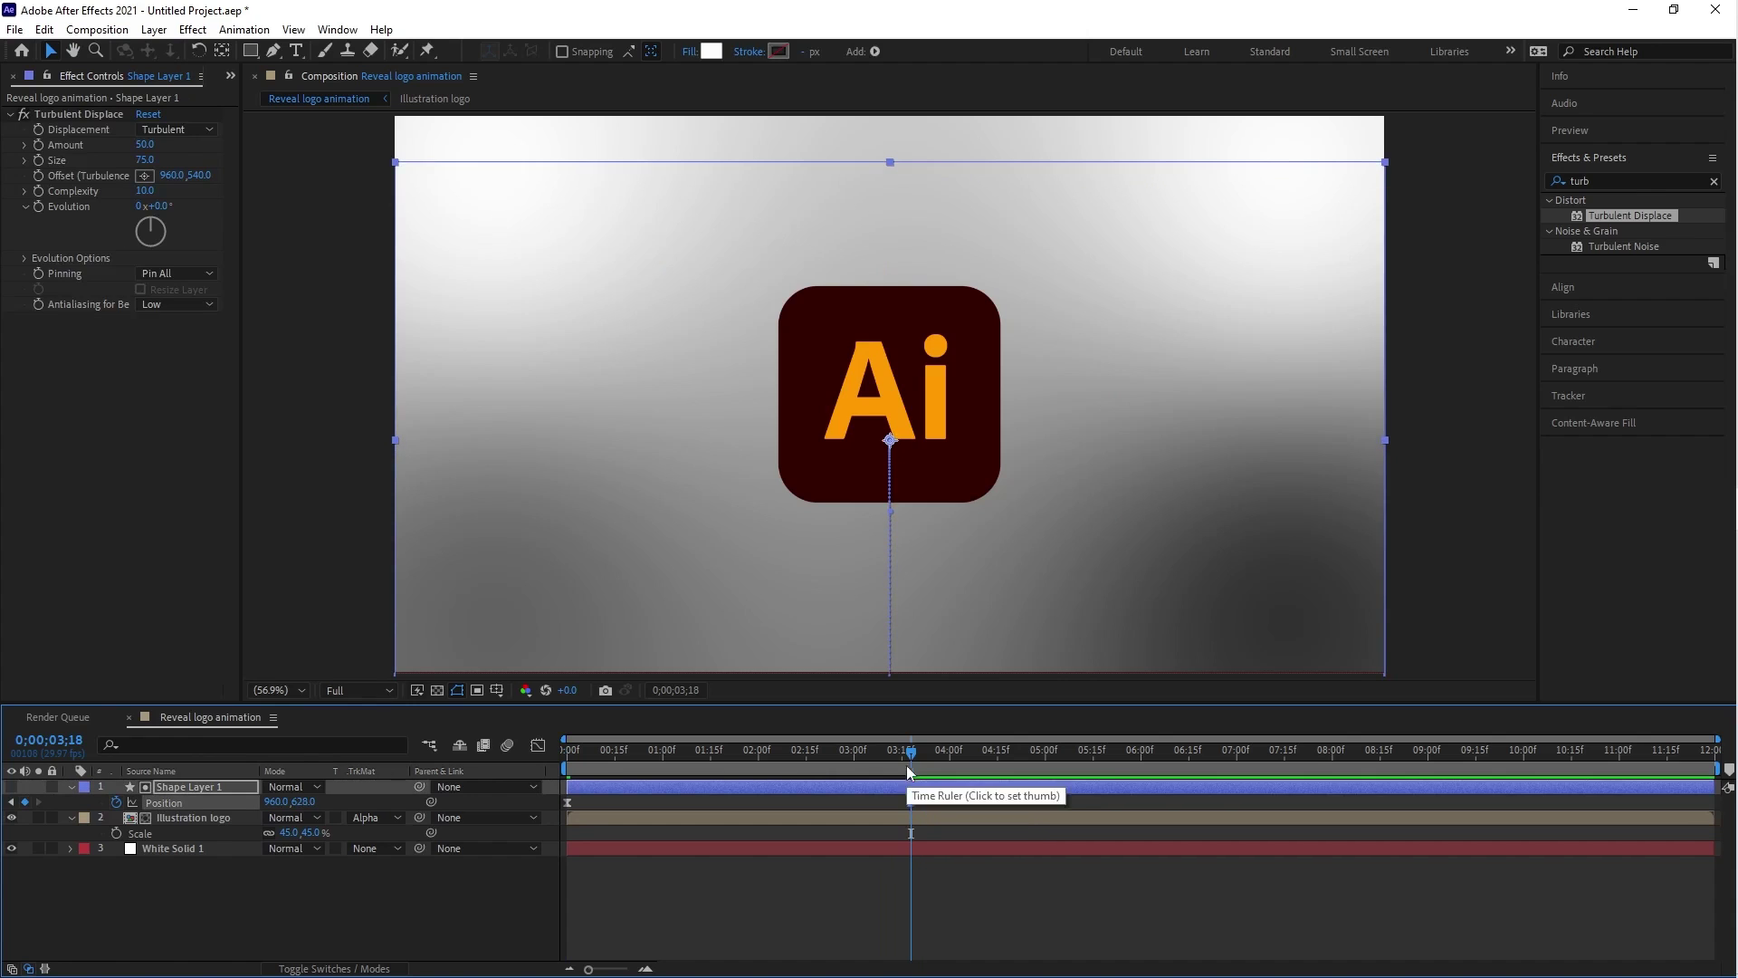
{"action": "left_click_drag", "start_coordinate": [912, 758], "coordinate": [1045, 765]}
{"action": "key", "text": "n"}
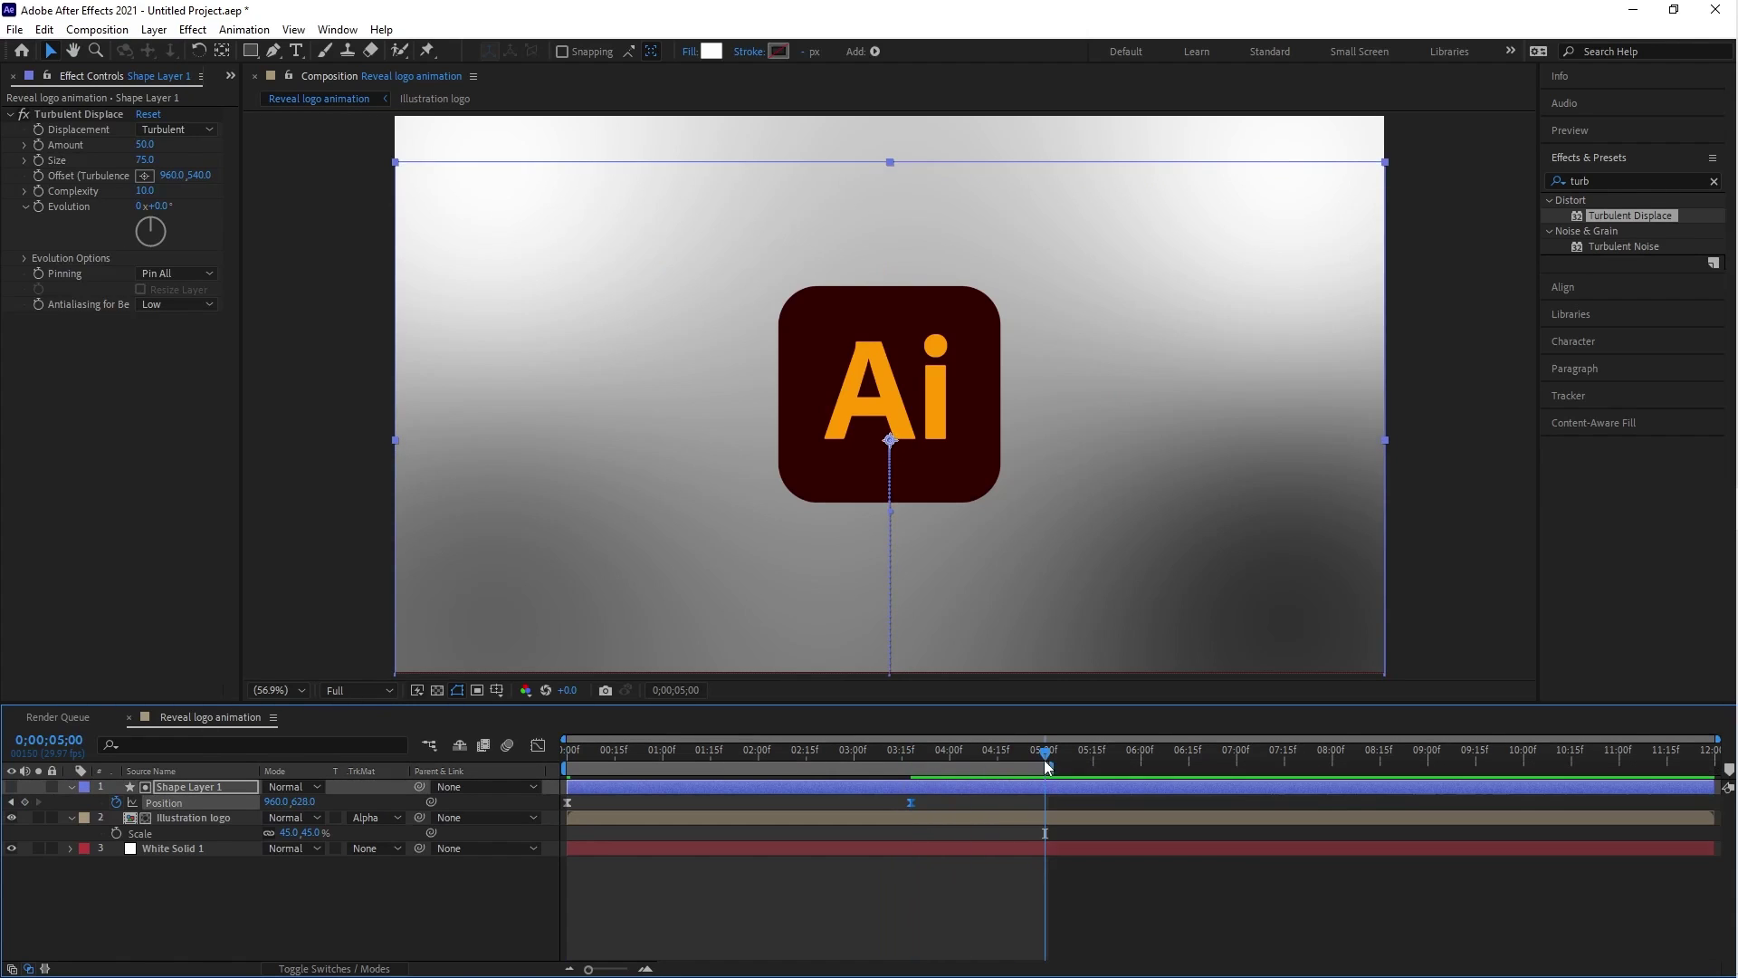
{"action": "left_click", "coordinate": [883, 752]}
{"action": "key", "text": "Home"}
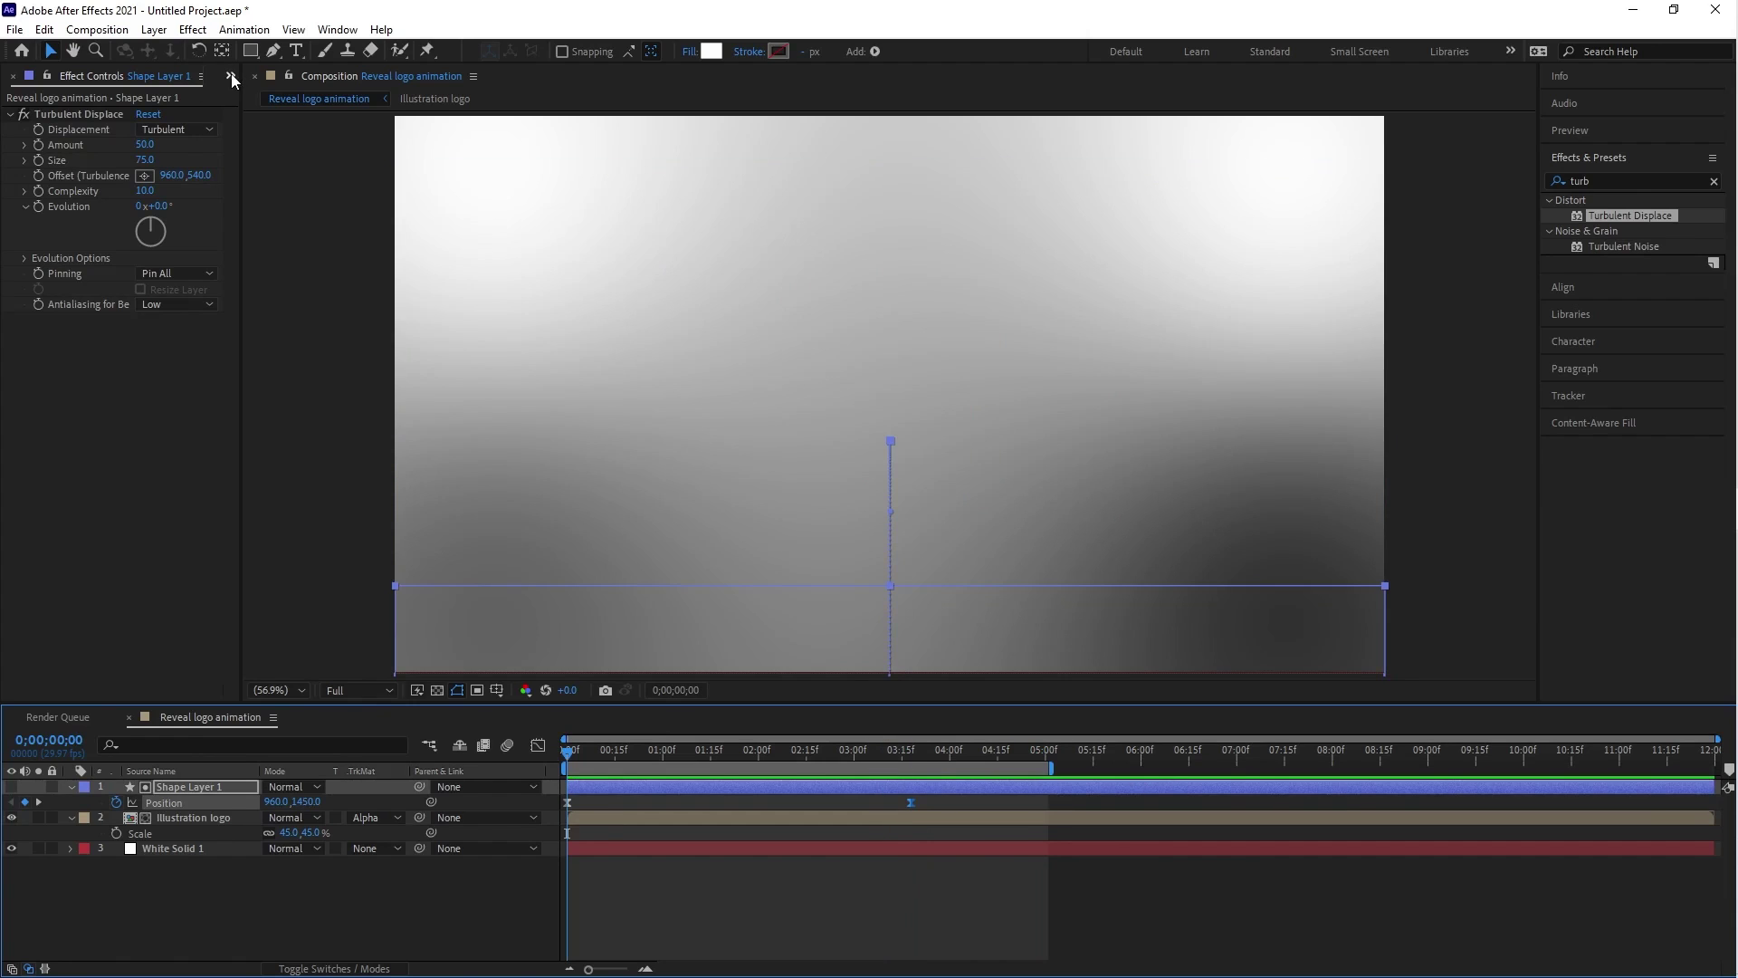
Add the Ai logo PNG from the project as the top layer and scale it to 45%.
{"action": "left_click", "coordinate": [230, 75]}
{"action": "left_click", "coordinate": [254, 94]}
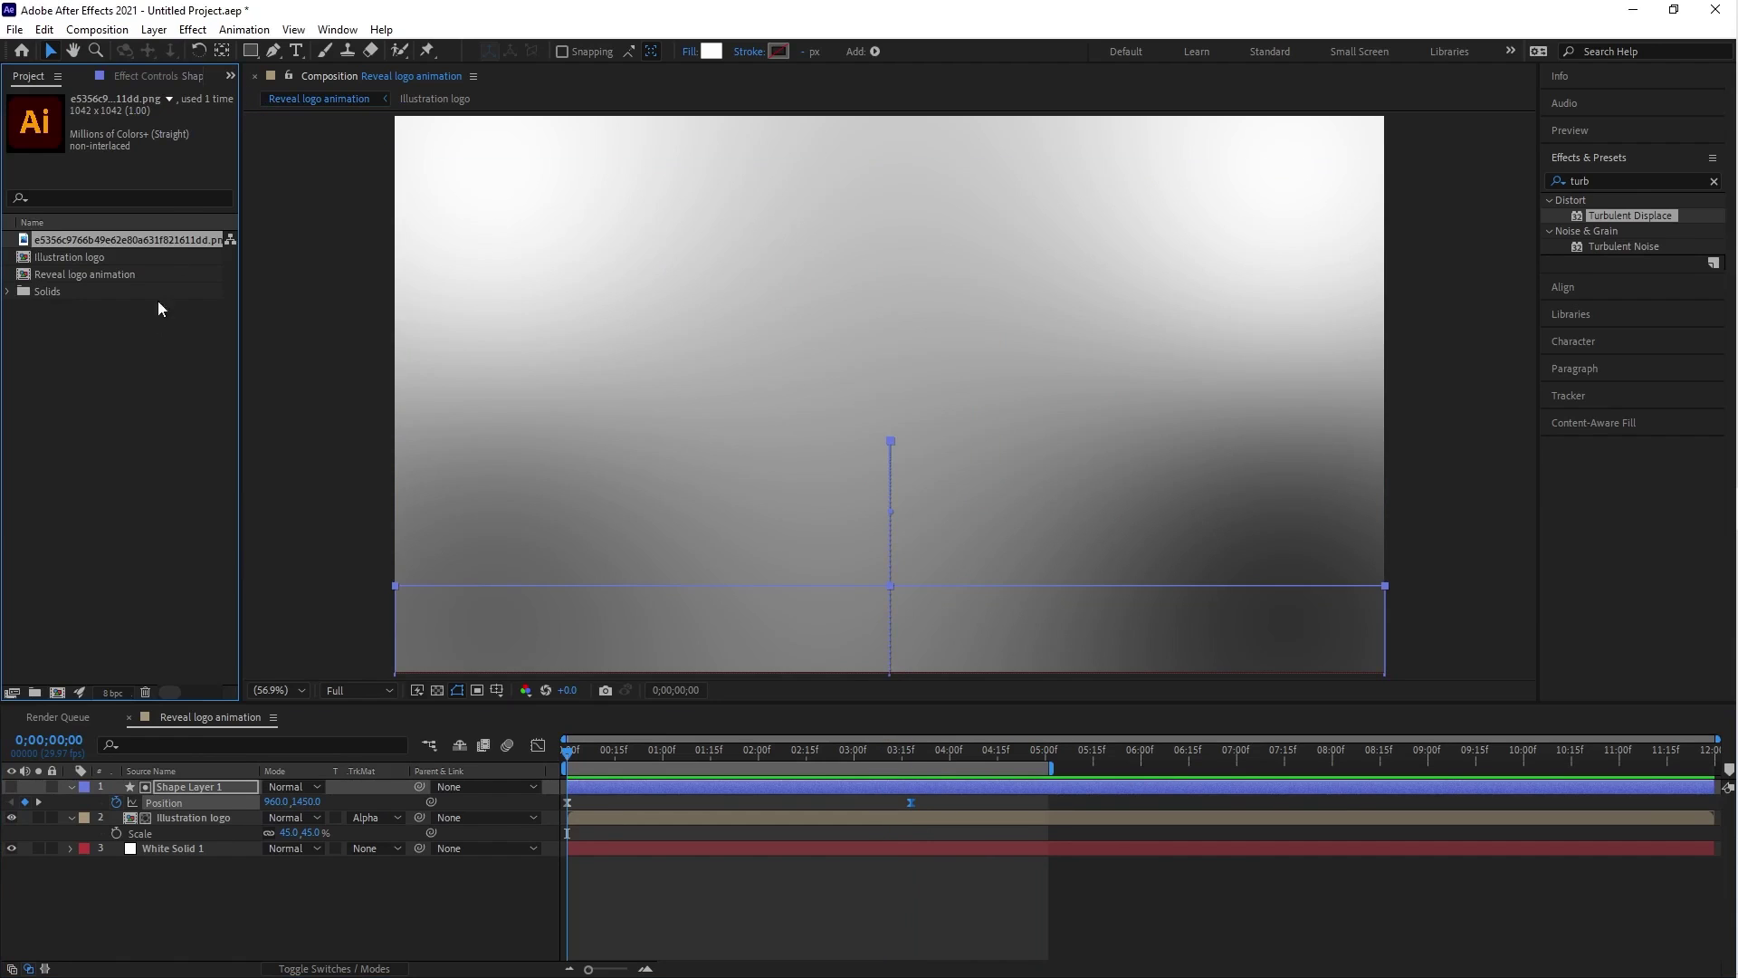
{"action": "left_click_drag", "start_coordinate": [156, 239], "coordinate": [242, 779]}
{"action": "key", "text": "s"}
{"action": "left_click", "coordinate": [294, 802]}
{"action": "type", "text": "45"}
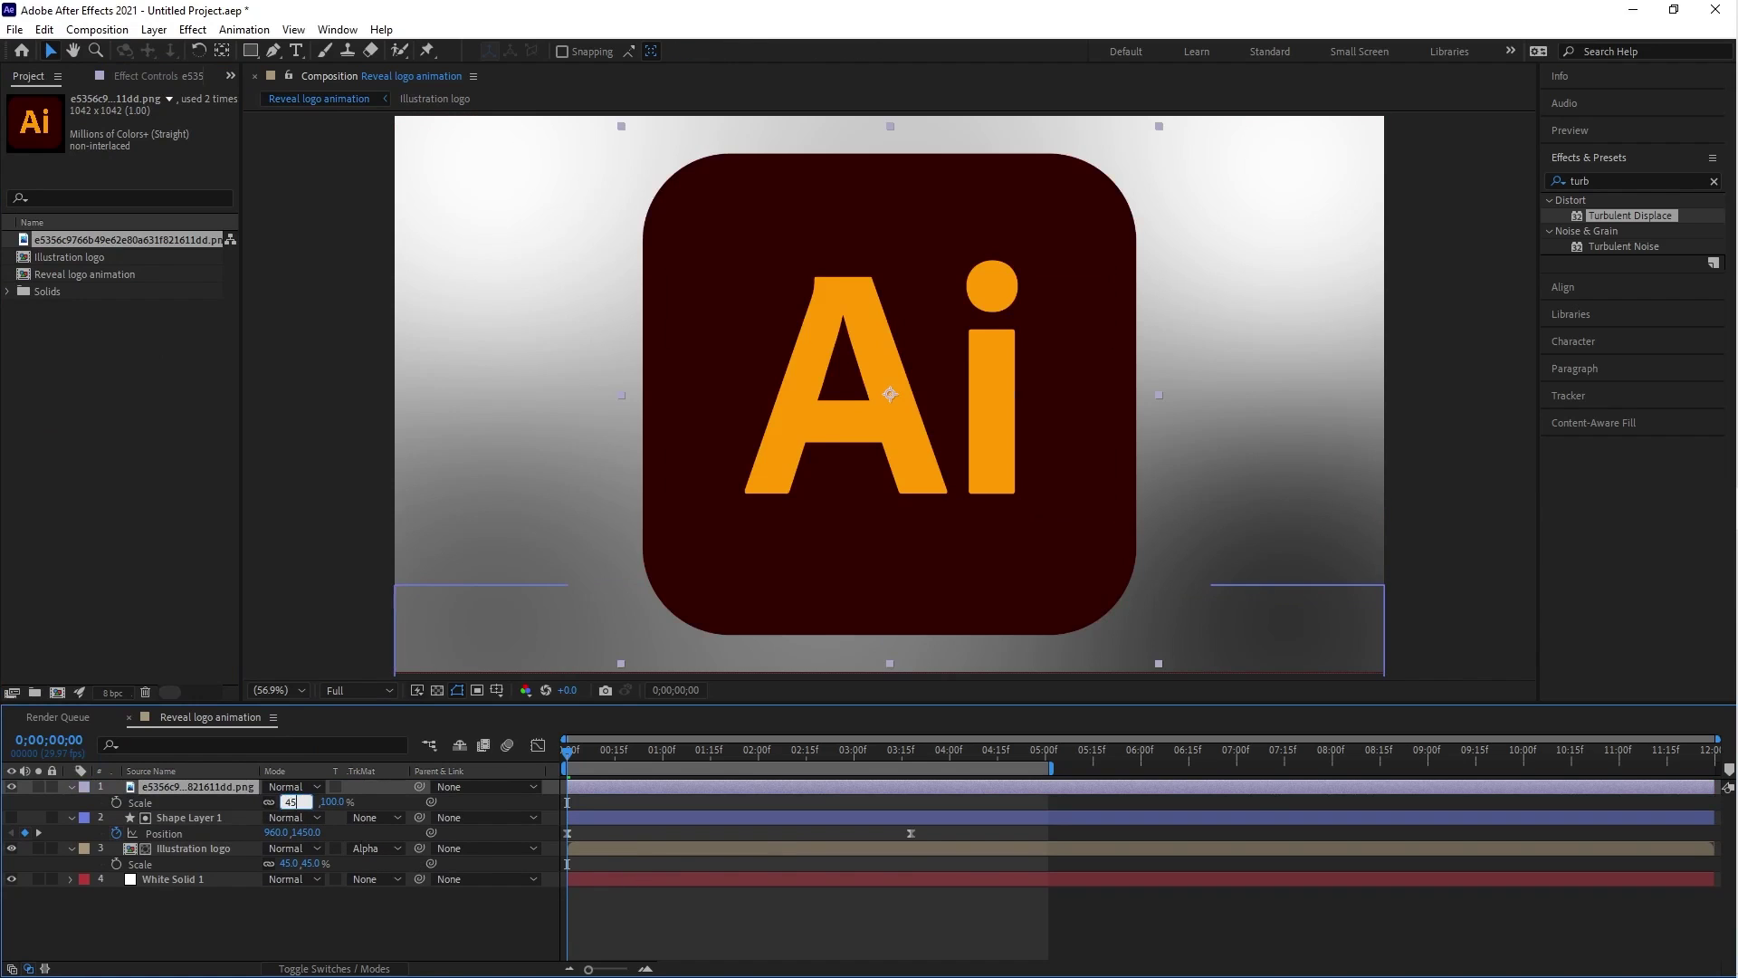
{"action": "key", "text": "Return"}
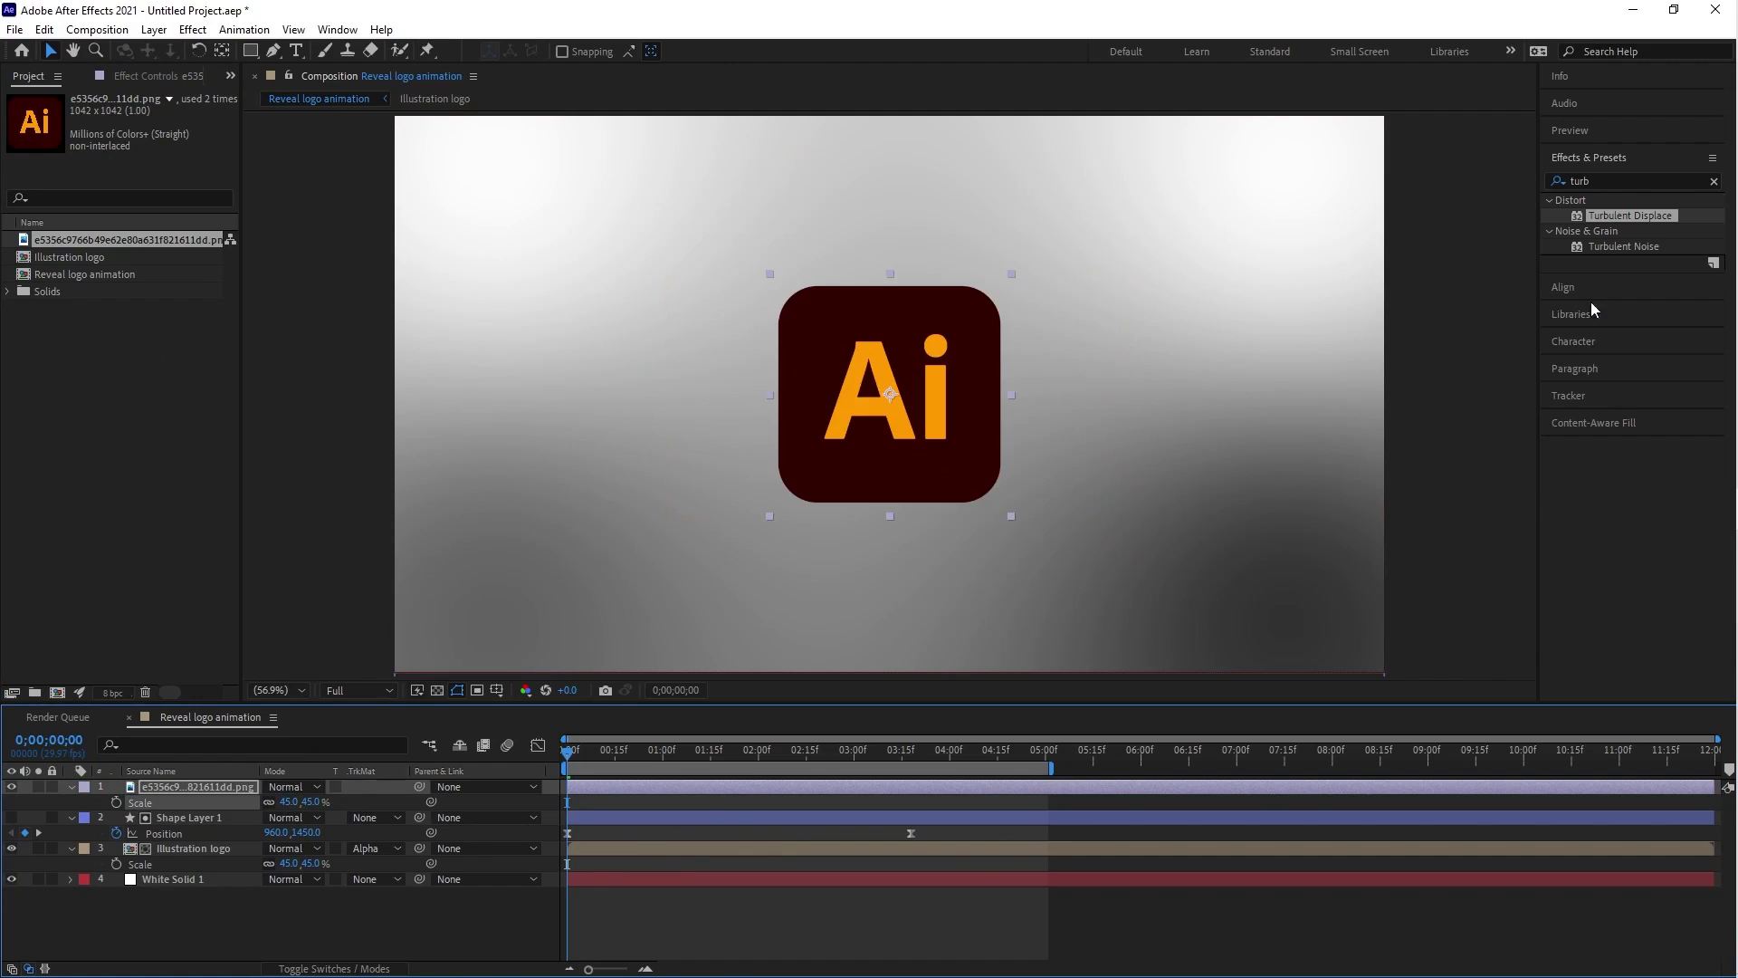
Find the Vegas effect and apply it to the logo PNG layer.
{"action": "left_click", "coordinate": [1571, 181]}
{"action": "type", "text": "veg"}
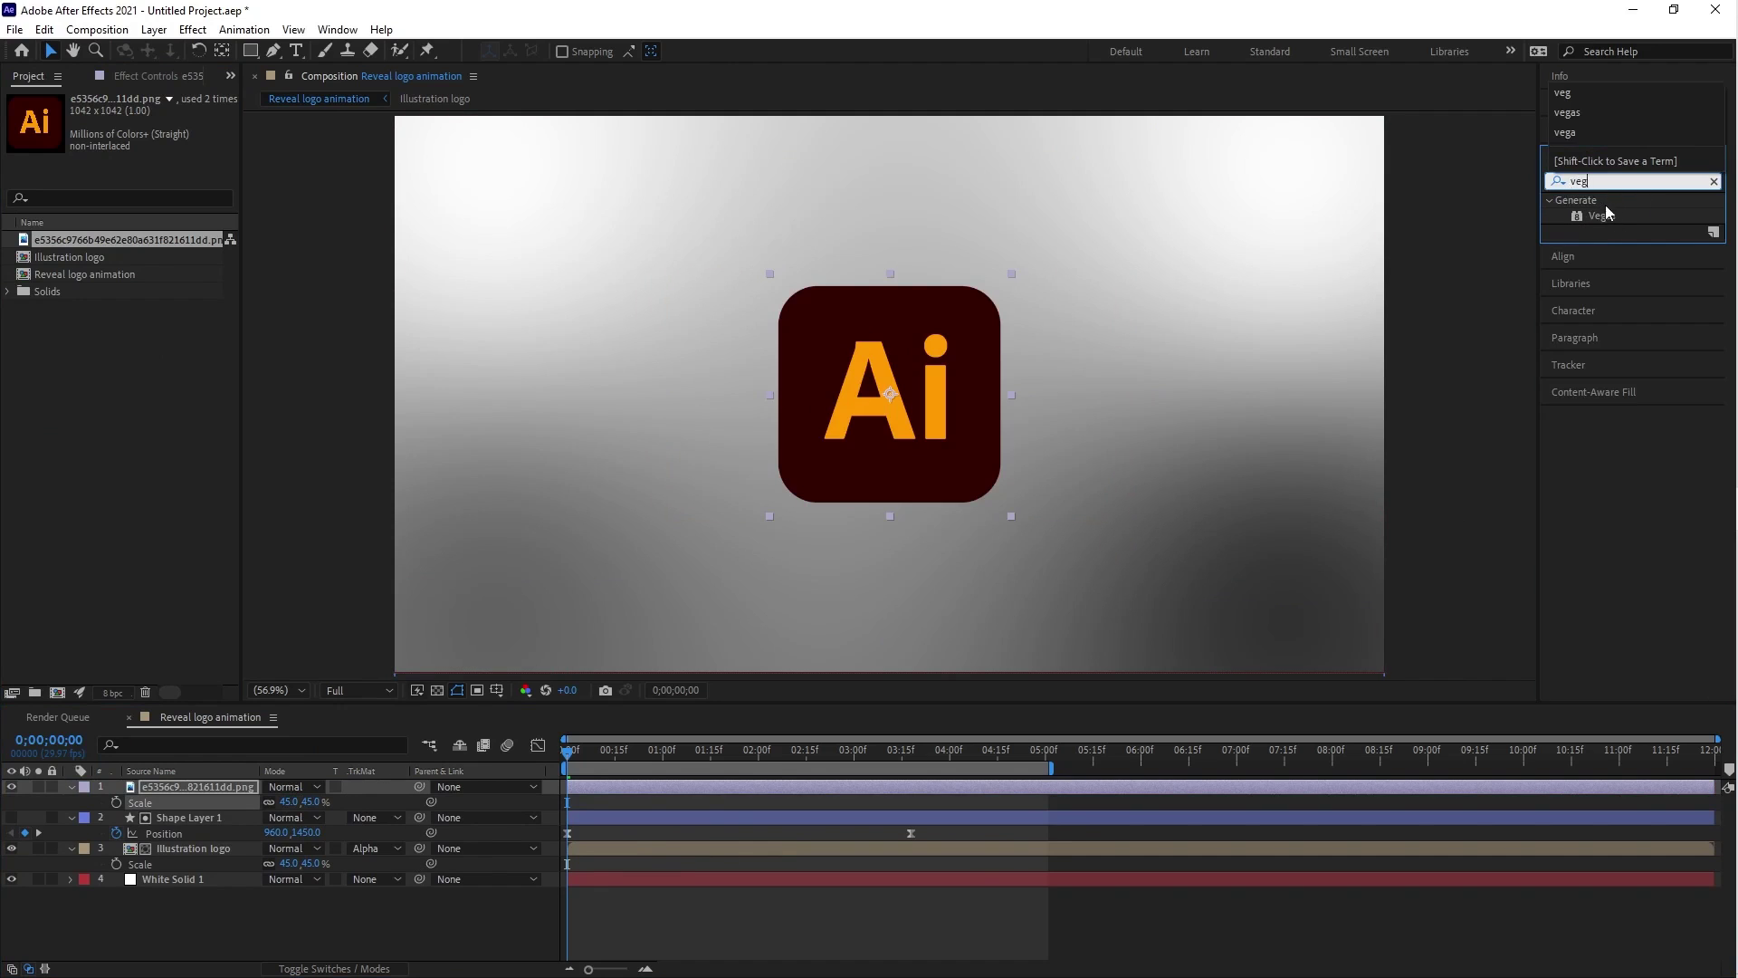
{"action": "left_click", "coordinate": [1602, 217]}
{"action": "left_click_drag", "start_coordinate": [1615, 220], "coordinate": [850, 789]}
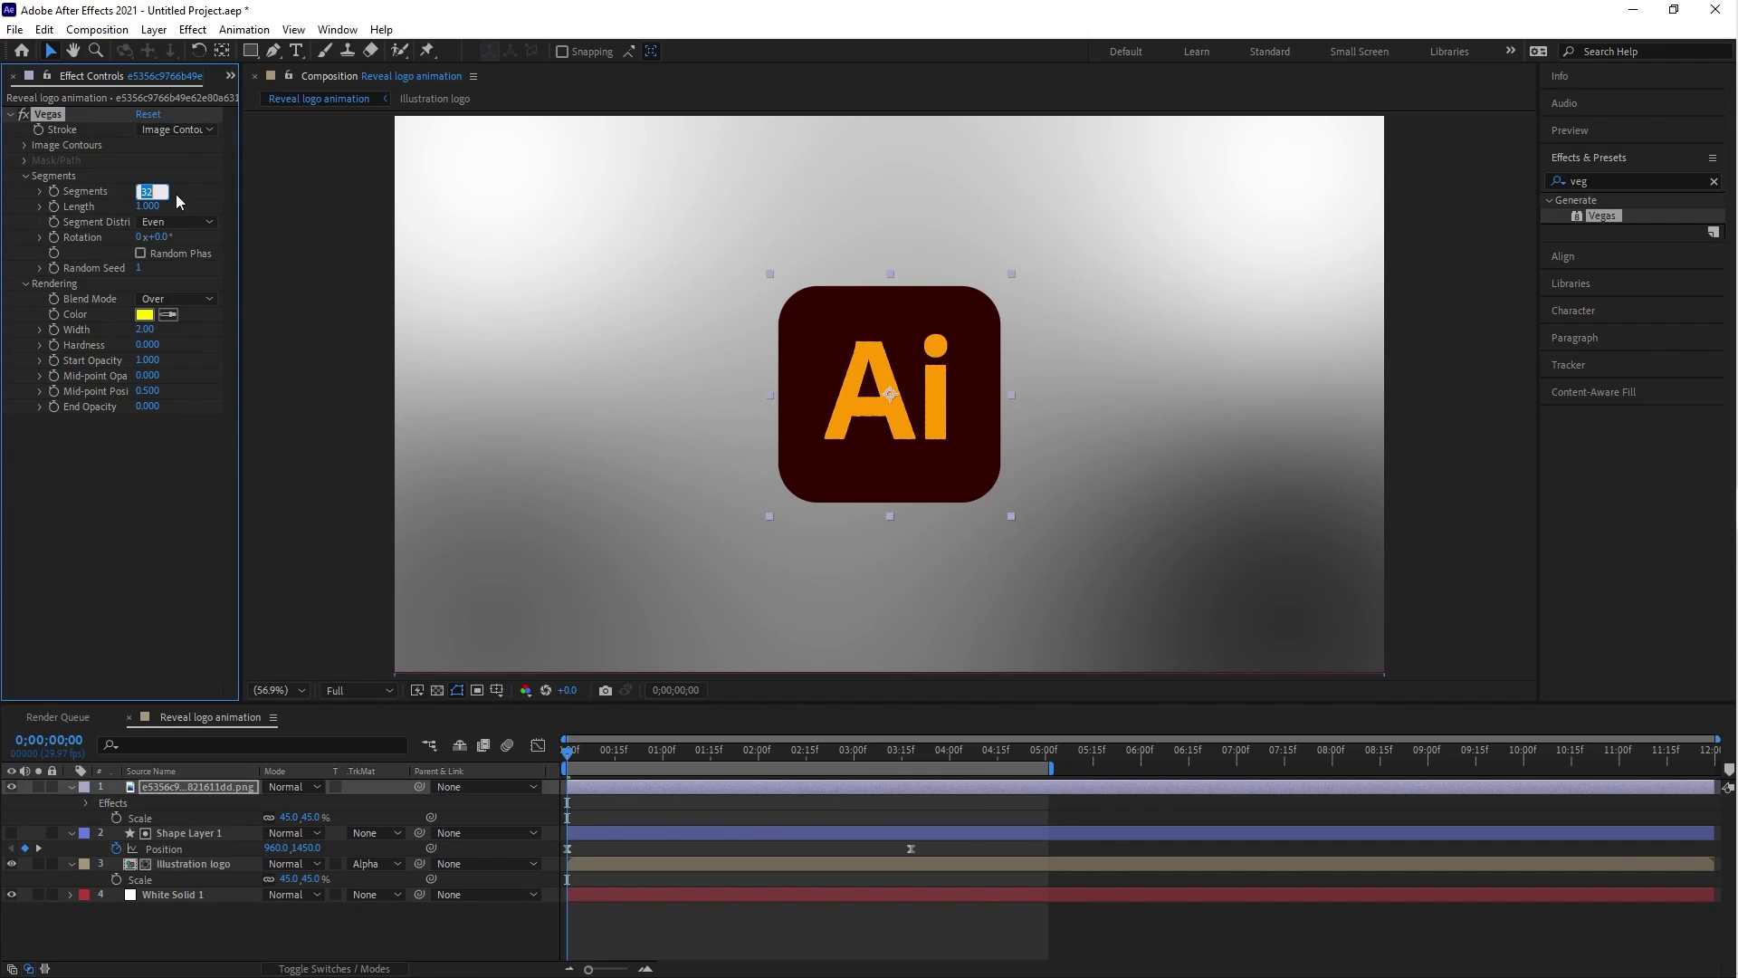
Set the Vegas effect to 1 segment and its blend mode to Transparent.
{"action": "key", "text": "Return"}
{"action": "left_click", "coordinate": [194, 292]}
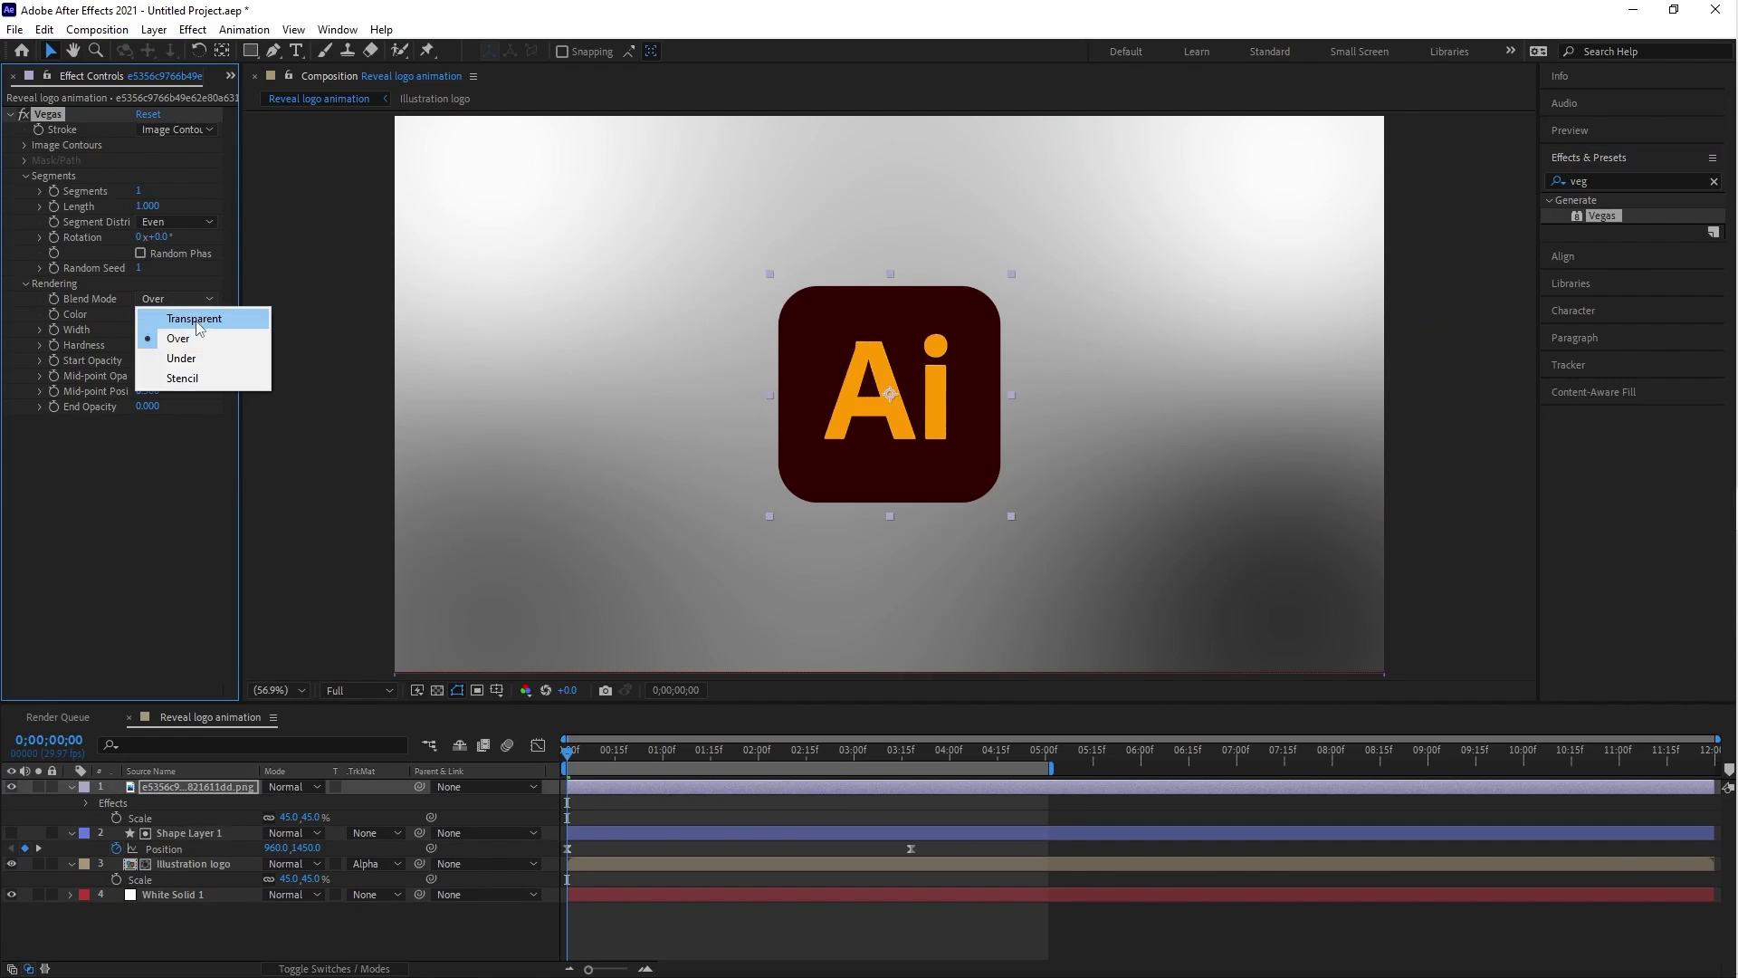
{"action": "left_click", "coordinate": [196, 318]}
{"action": "key", "text": "slash"}
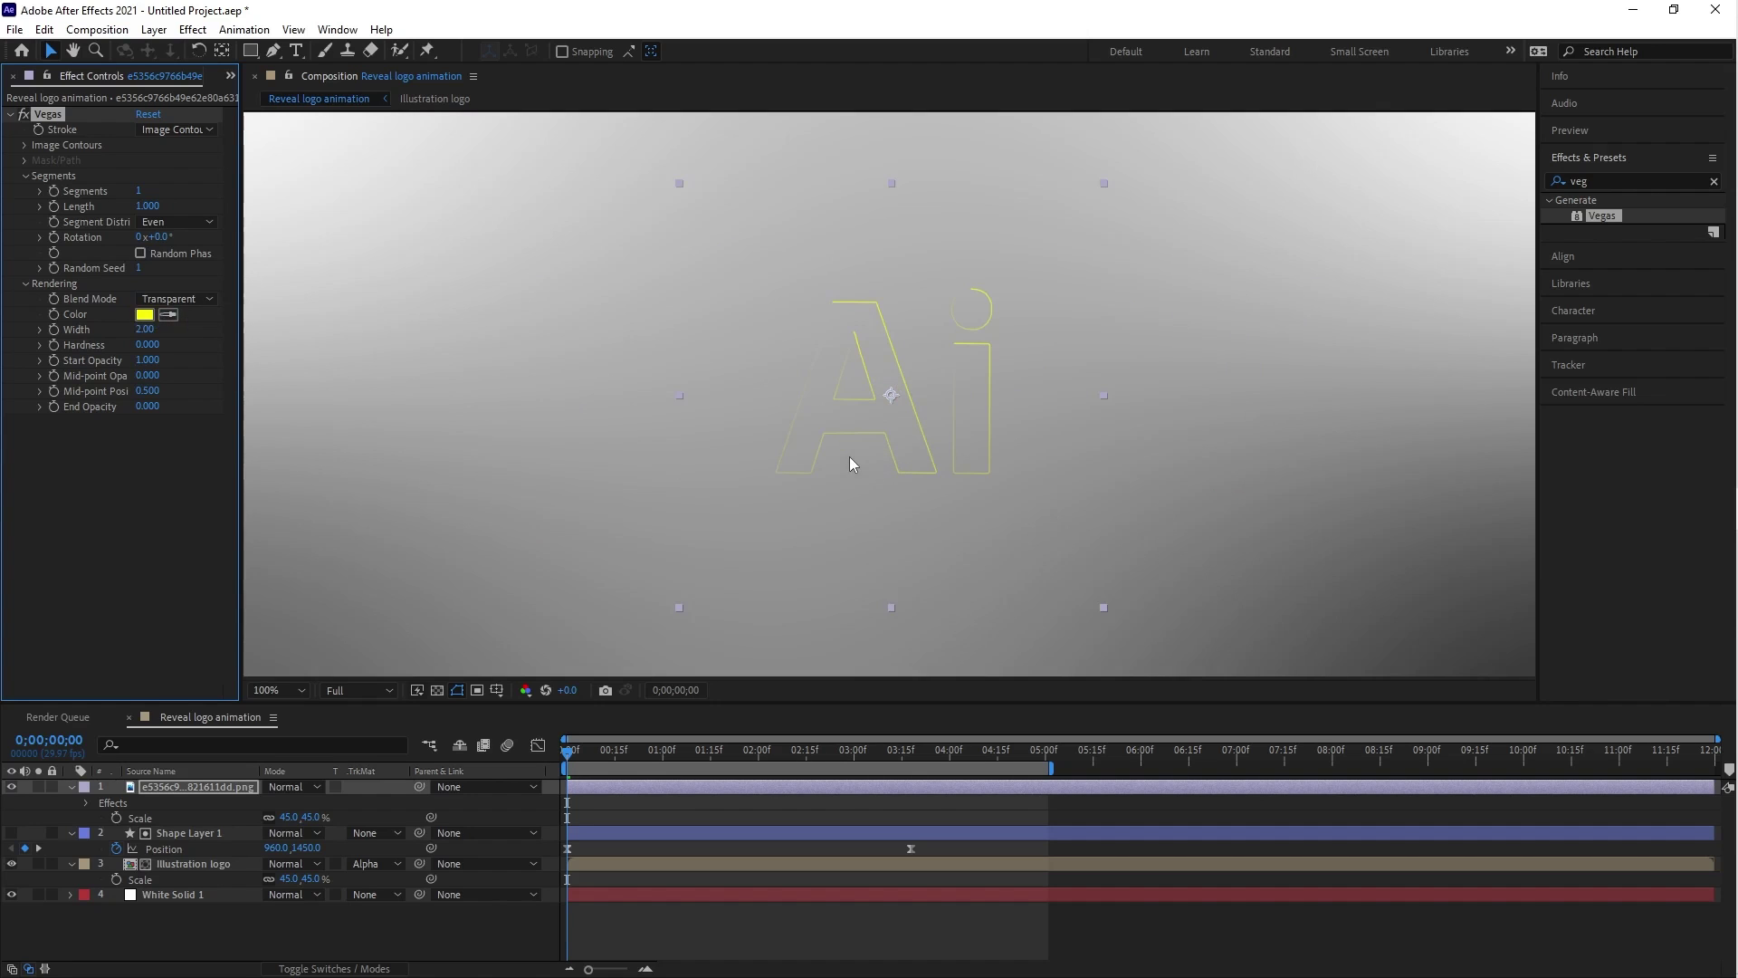
Change the Vegas stroke color to black (000000) and its width to 5.
{"action": "left_click", "coordinate": [144, 314]}
{"action": "left_click", "coordinate": [675, 840]}
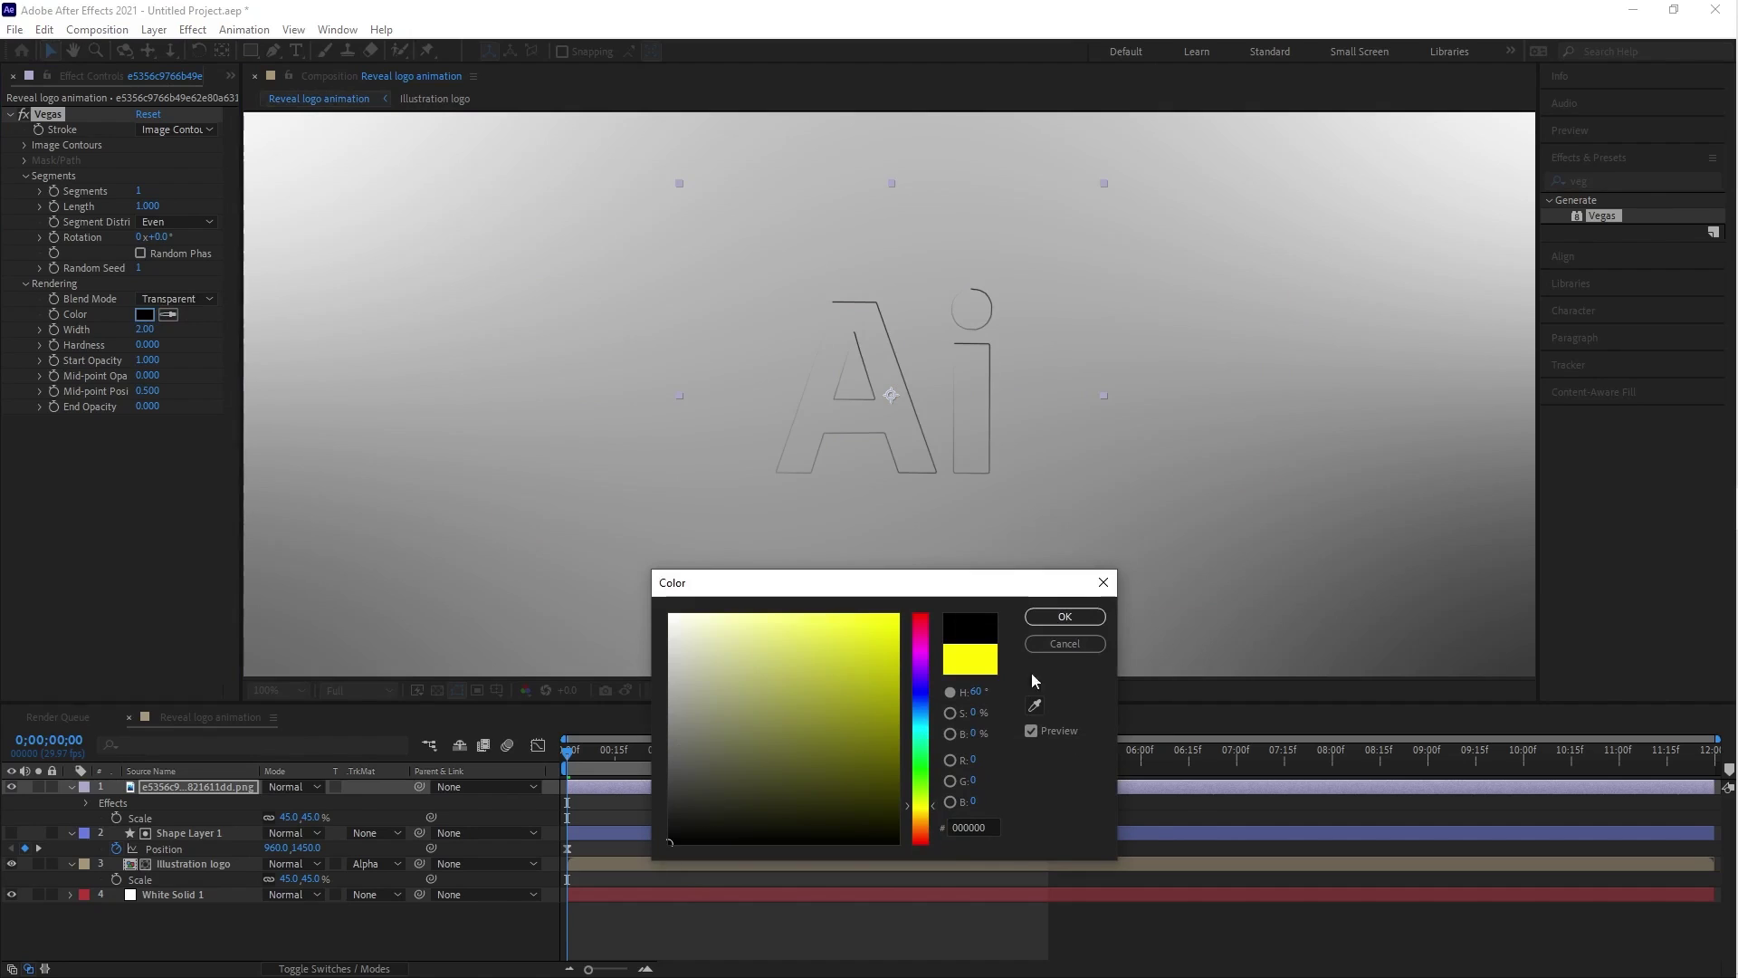
{"action": "left_click", "coordinate": [1065, 616]}
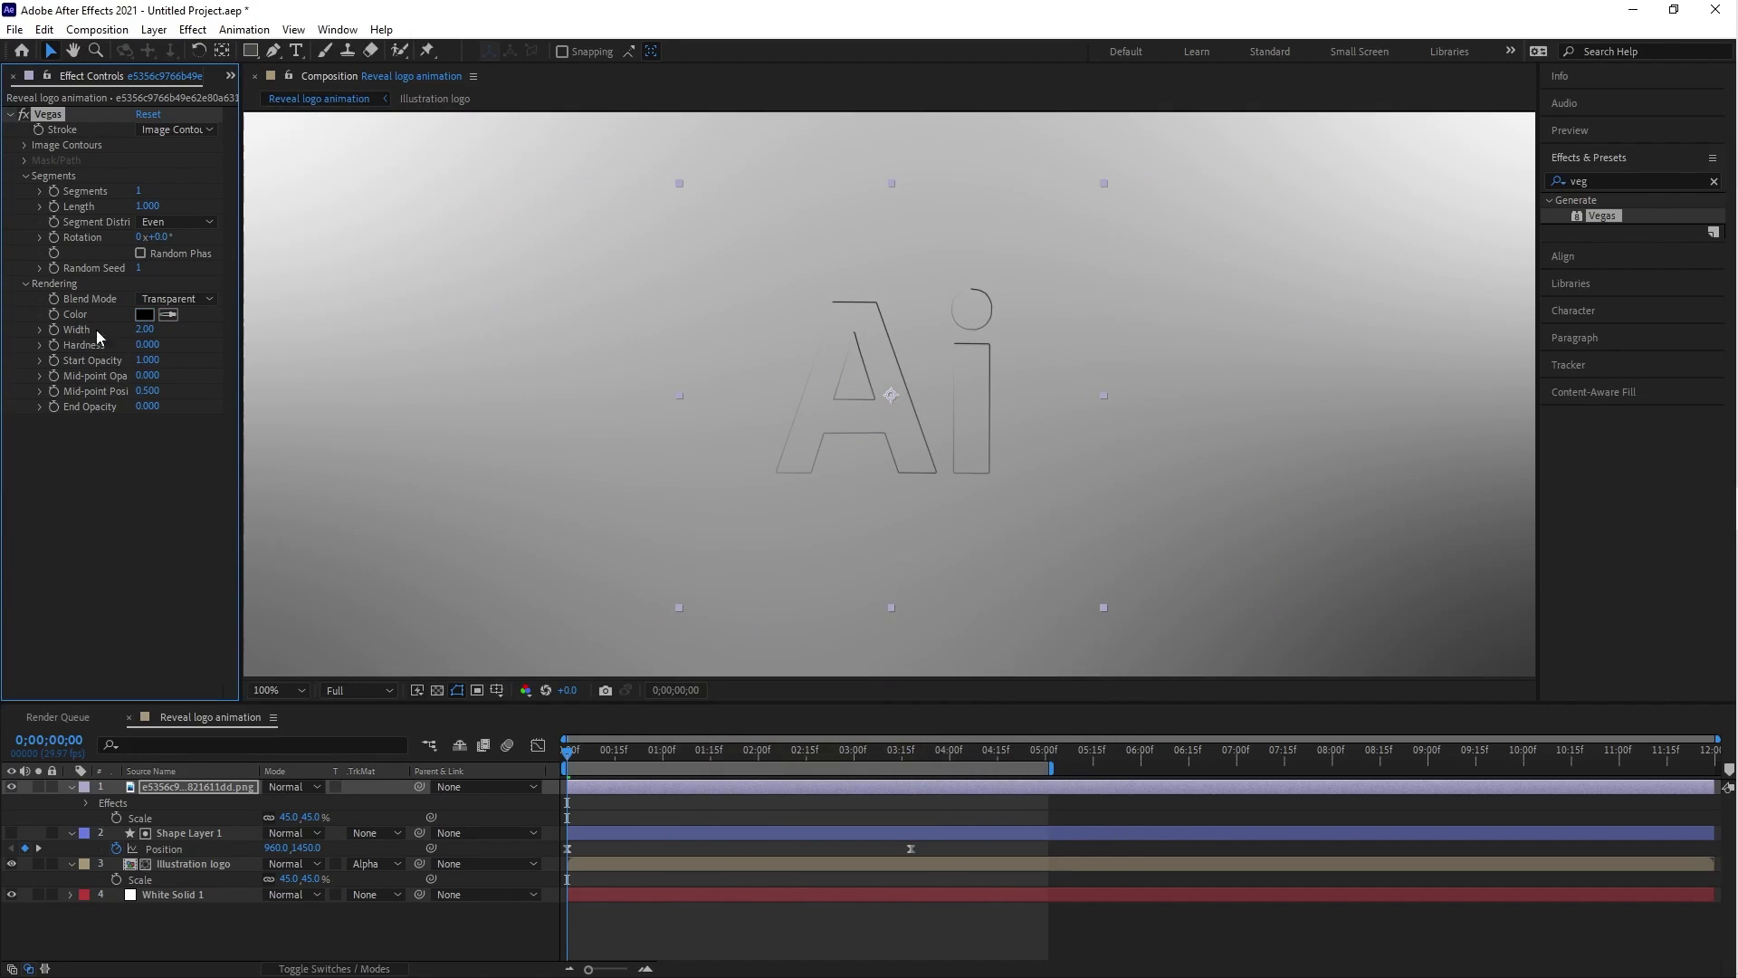
{"action": "left_click", "coordinate": [138, 329]}
{"action": "type", "text": "5"}
{"action": "key", "text": "Return"}
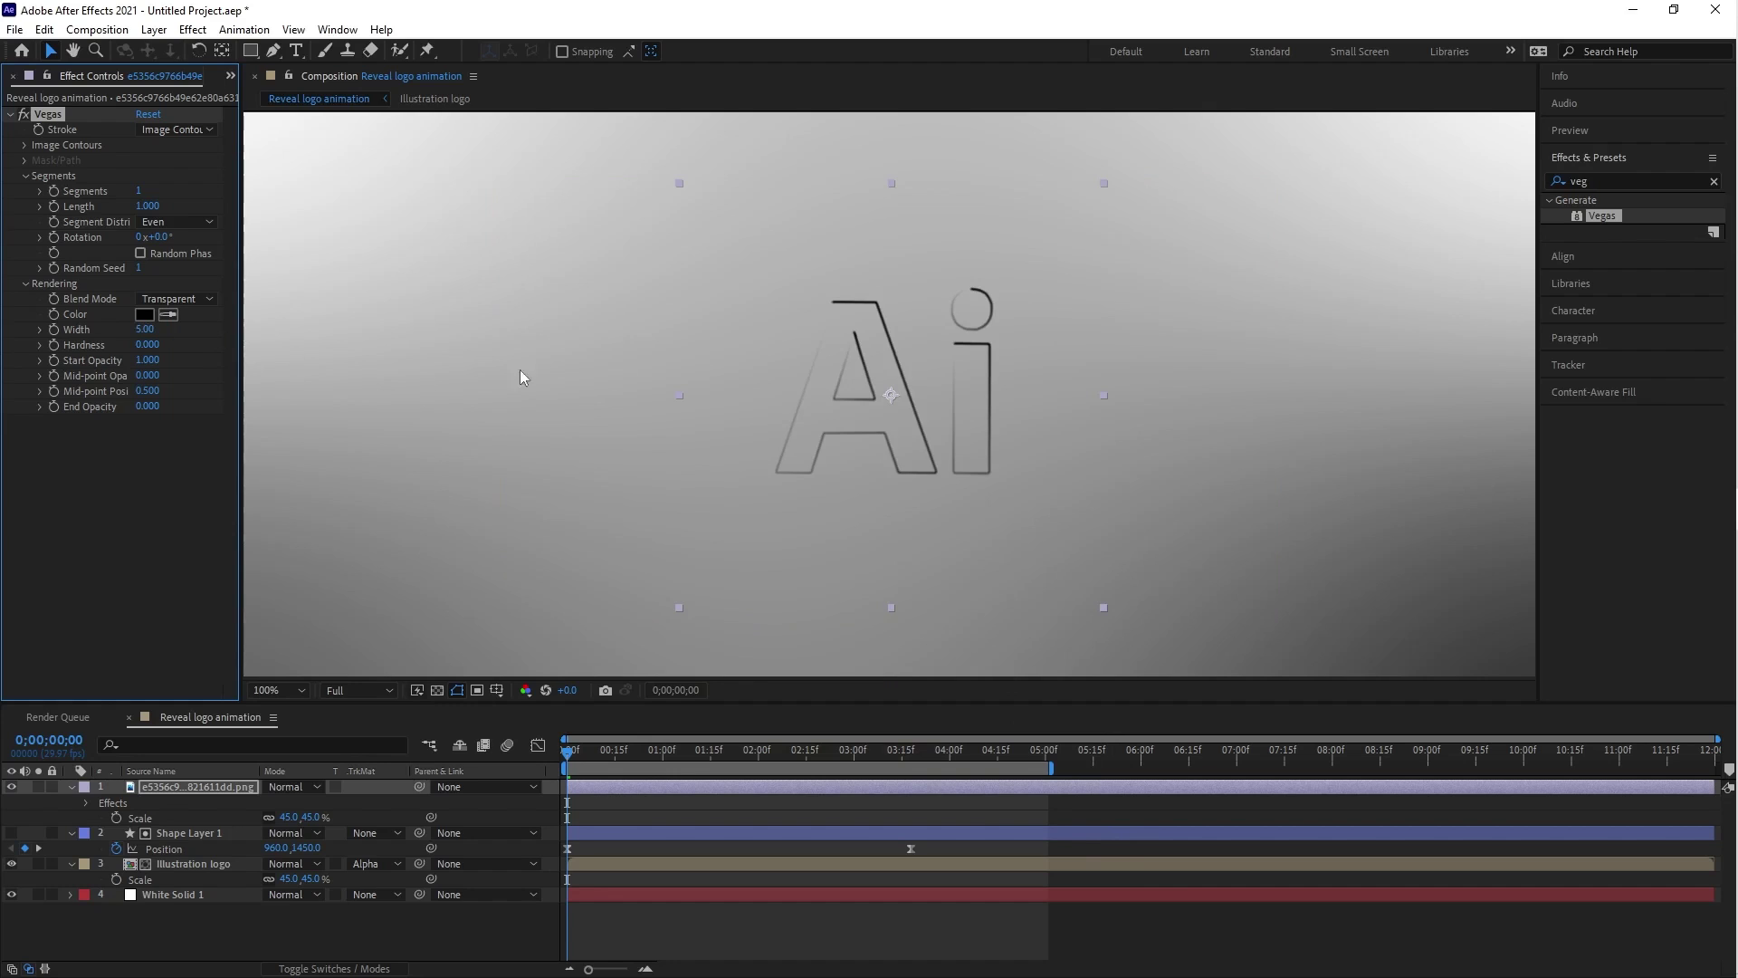
{"action": "scroll", "coordinate": [644, 372], "scroll_direction": "down", "scroll_amount": 2}
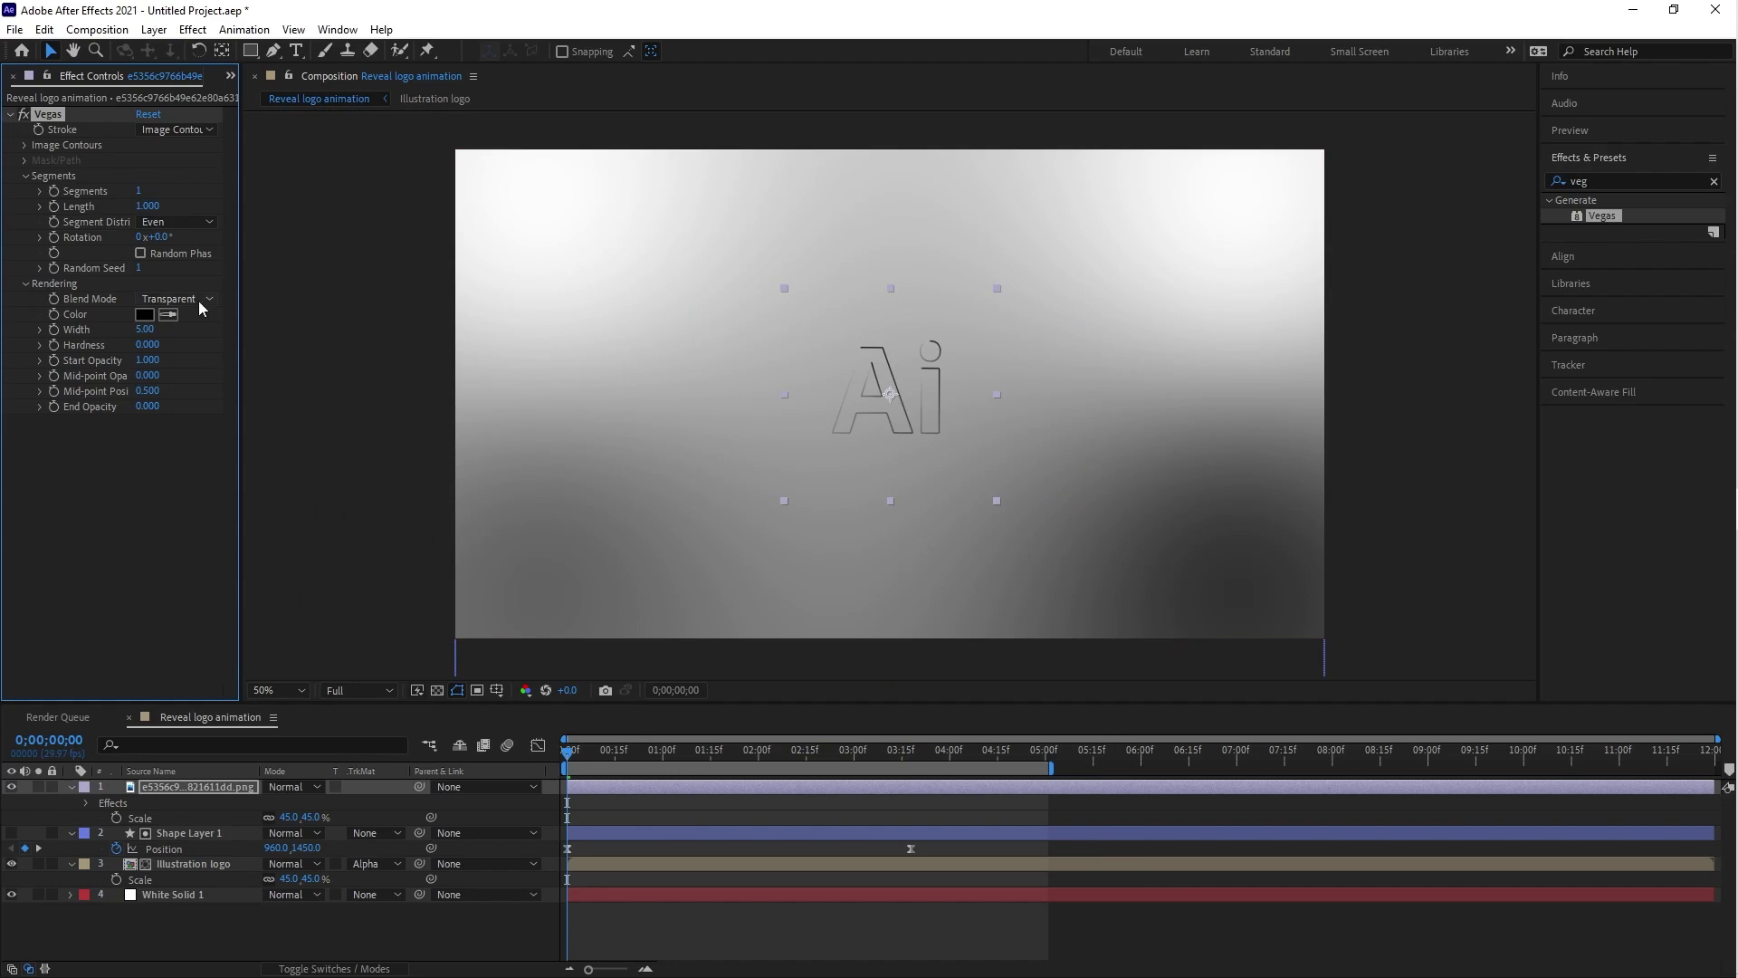
Add a Vegas Rotation keyframe at 0 seconds and set its value to 150°.
{"action": "left_click", "coordinate": [54, 238]}
{"action": "left_click", "coordinate": [584, 785]}
{"action": "key", "text": "u"}
{"action": "left_click", "coordinate": [367, 806]}
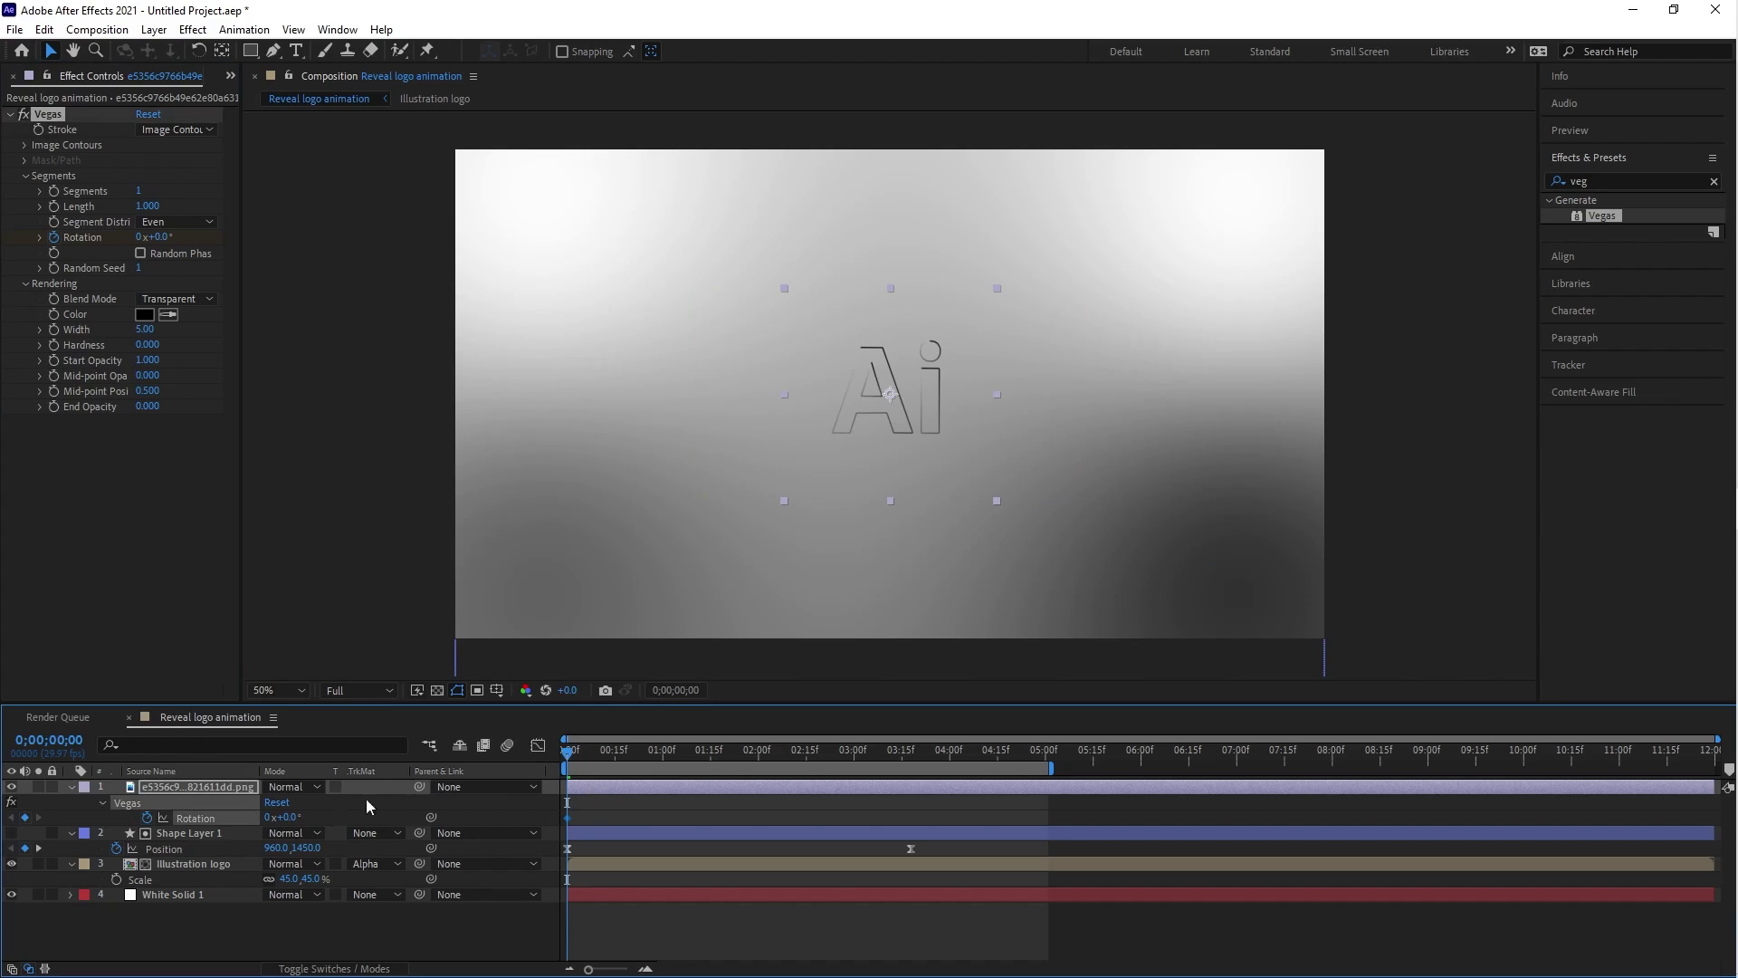
{"action": "left_click", "coordinate": [285, 817]}
{"action": "type", "text": "120"}
{"action": "key", "text": "Return"}
{"action": "type", "text": "150"}
{"action": "key", "text": "Return"}
Set the Vegas Rotation to 0° at 0;00;02;05 and preview the outline animation from the start.
{"action": "left_click_drag", "start_coordinate": [572, 769], "coordinate": [775, 788]}
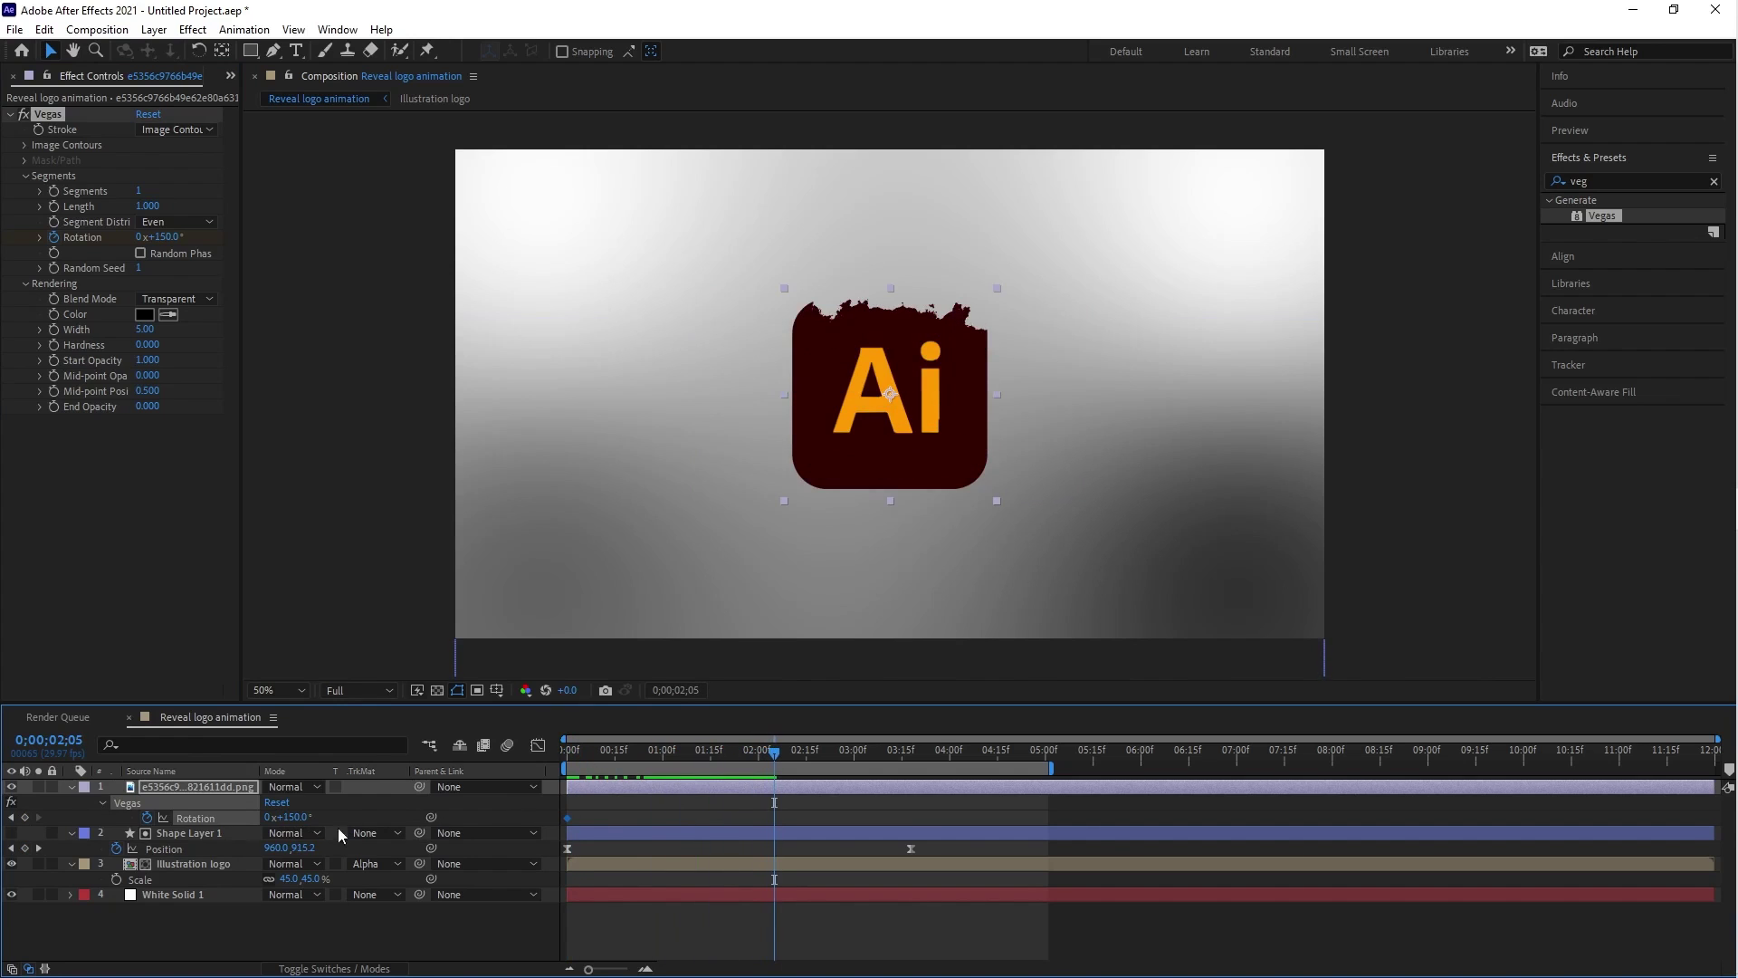
{"action": "type", "text": "0"}
{"action": "key", "text": "Return"}
{"action": "left_click_drag", "start_coordinate": [712, 753], "coordinate": [567, 754]}
{"action": "key", "text": "space"}
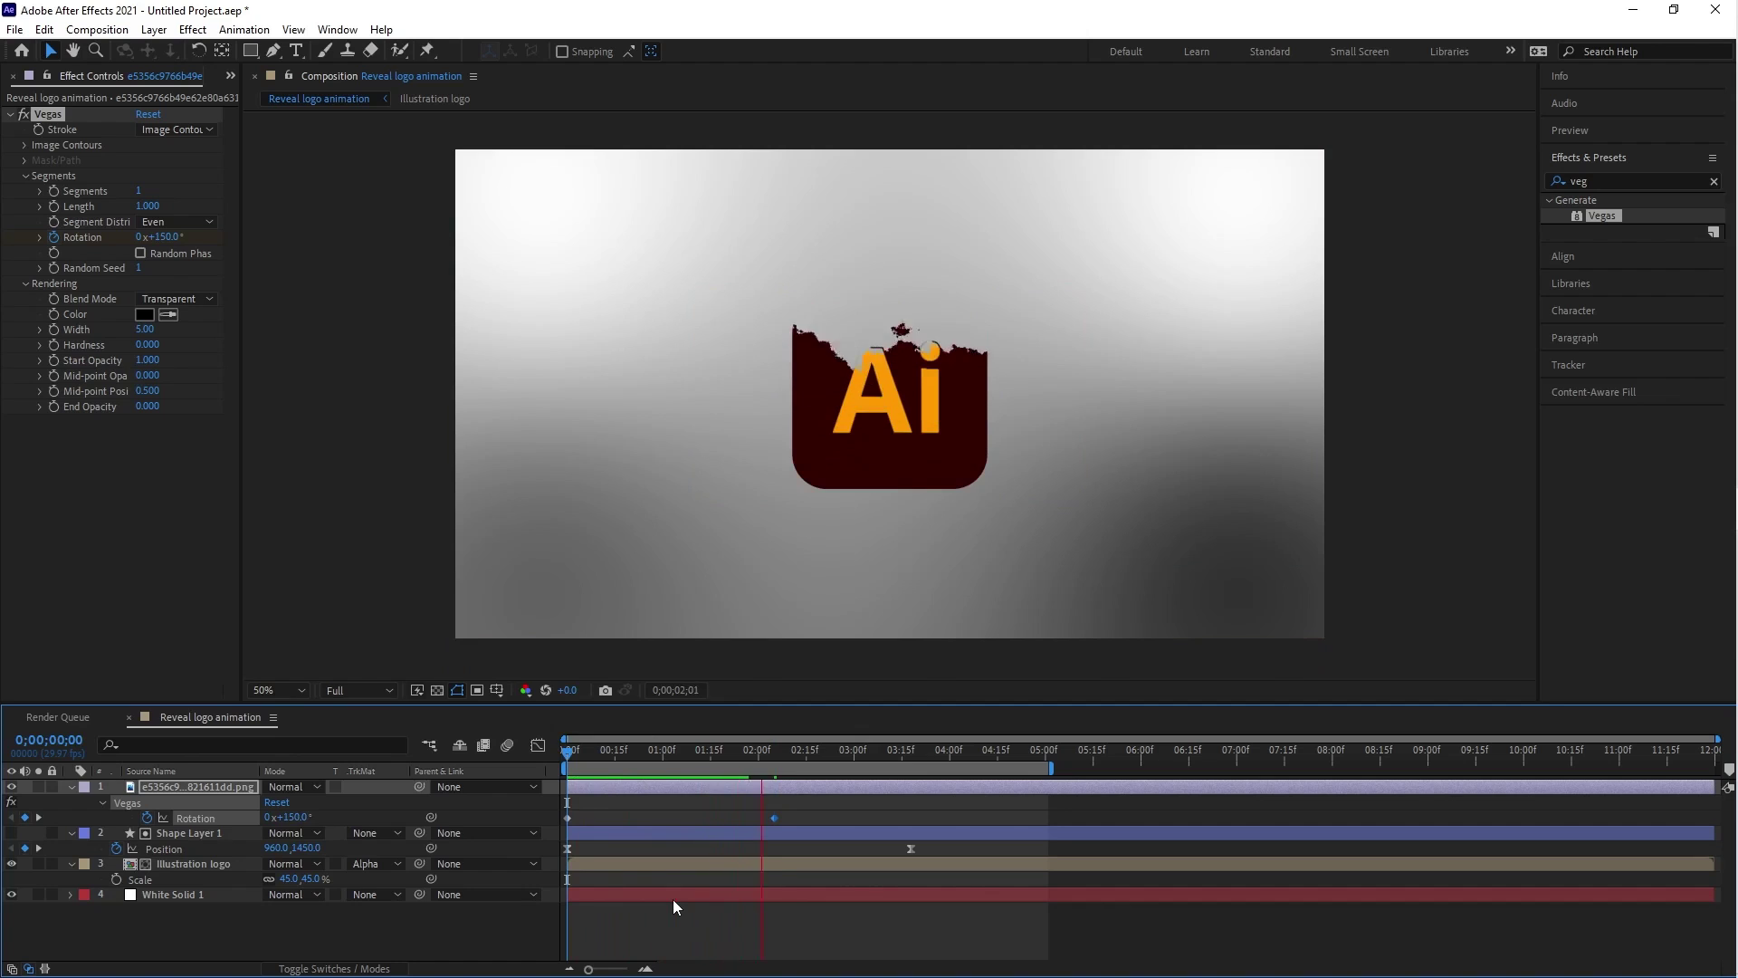
Move the second Vegas Rotation keyframe to 3 seconds and apply Easy Ease to both Rotation keyframes.
{"action": "left_click", "coordinate": [730, 801]}
{"action": "left_click_drag", "start_coordinate": [775, 817], "coordinate": [547, 846]}
{"action": "right_click", "coordinate": [568, 817]}
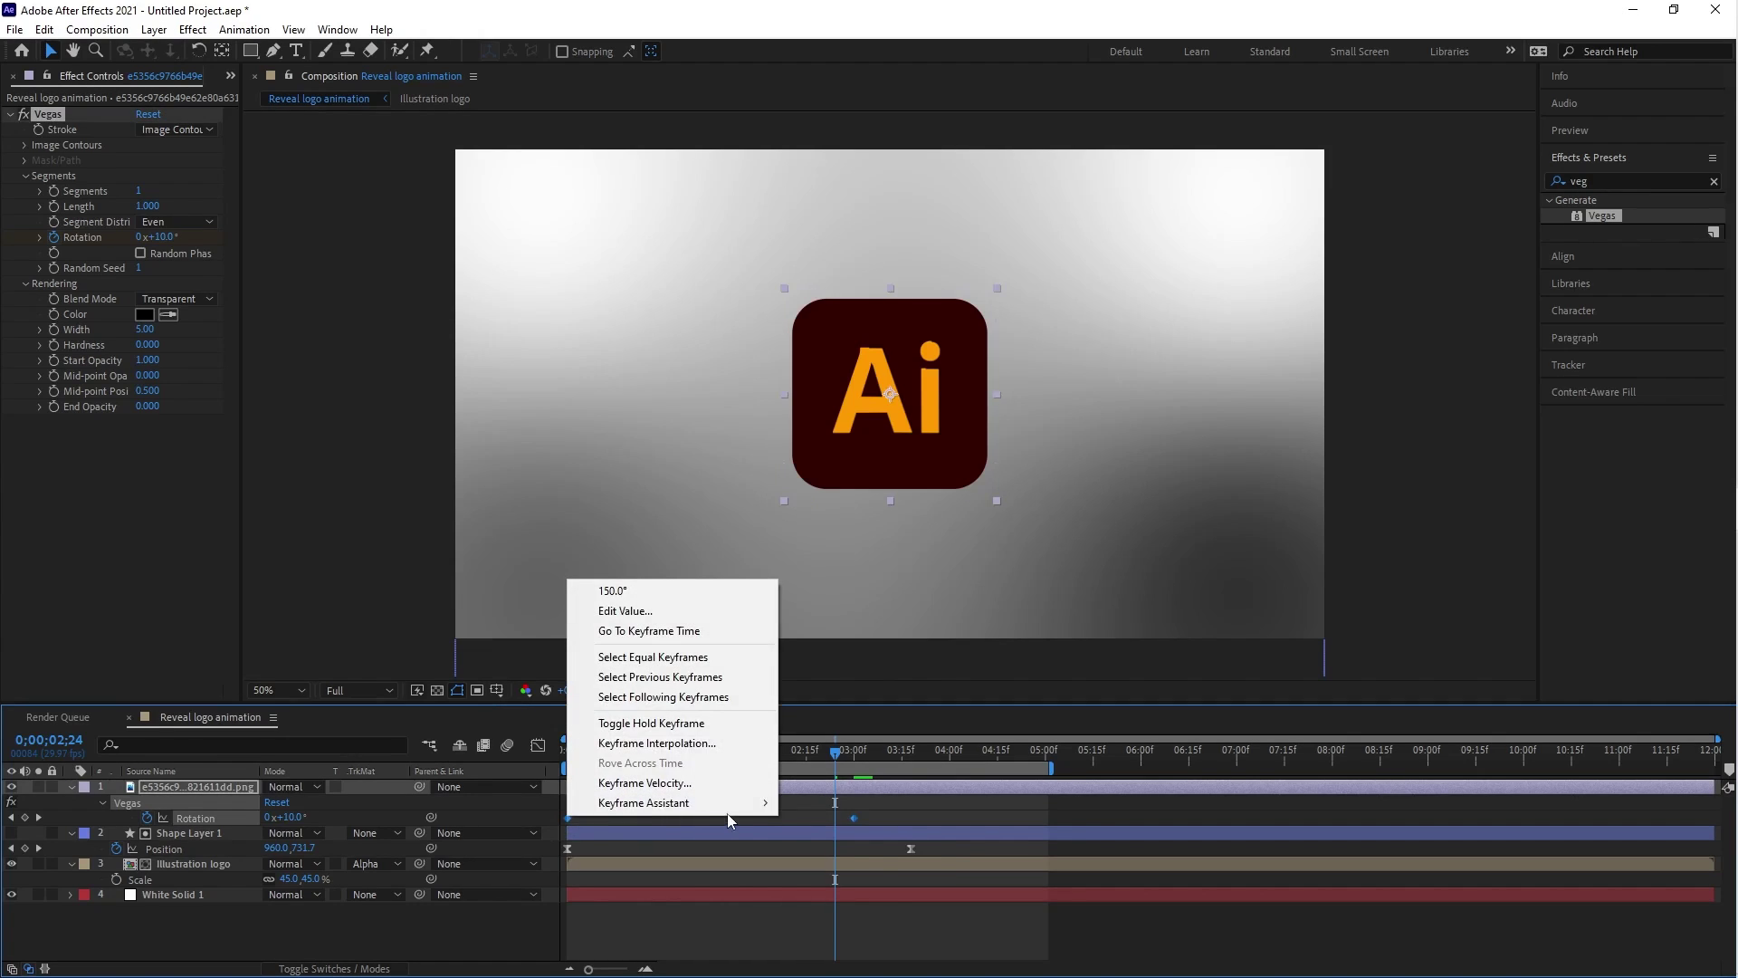
{"action": "mouse_move", "coordinate": [726, 806]}
{"action": "left_click", "coordinate": [859, 684]}
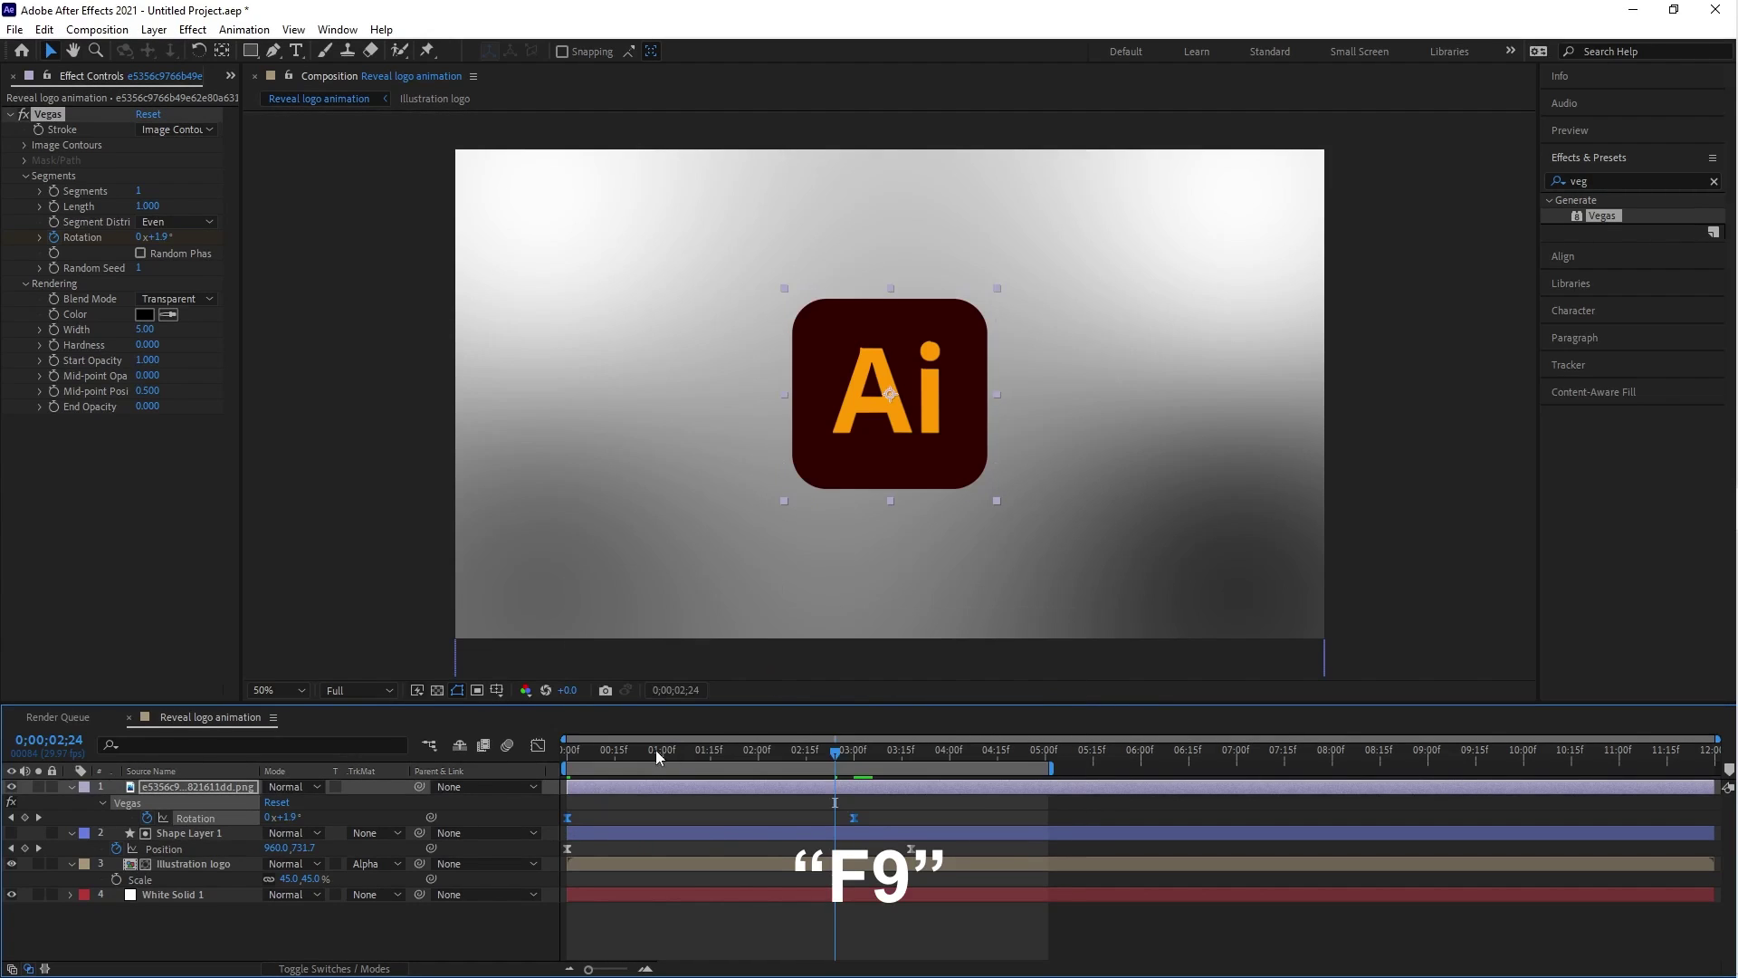
{"action": "key", "text": "Home"}
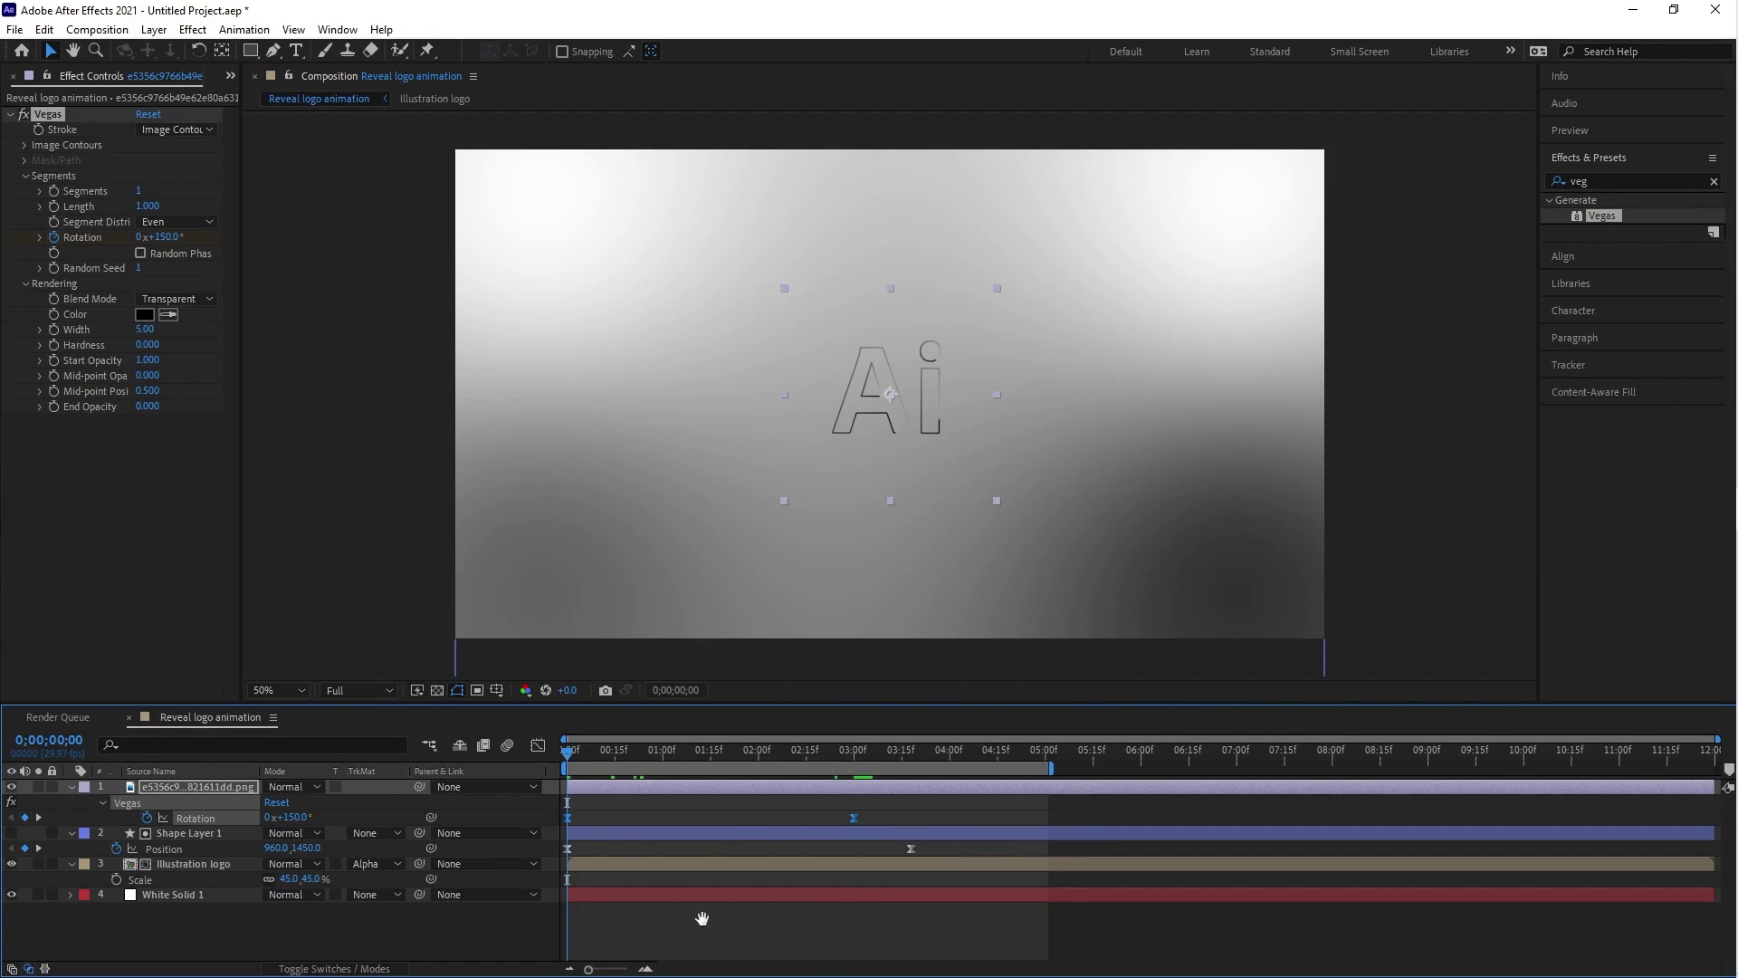
Delay the shape layer's Position keyframes to start at about 21 frames and extend the work area to about 5.5 seconds.
{"action": "key", "text": "ctrl+Down"}
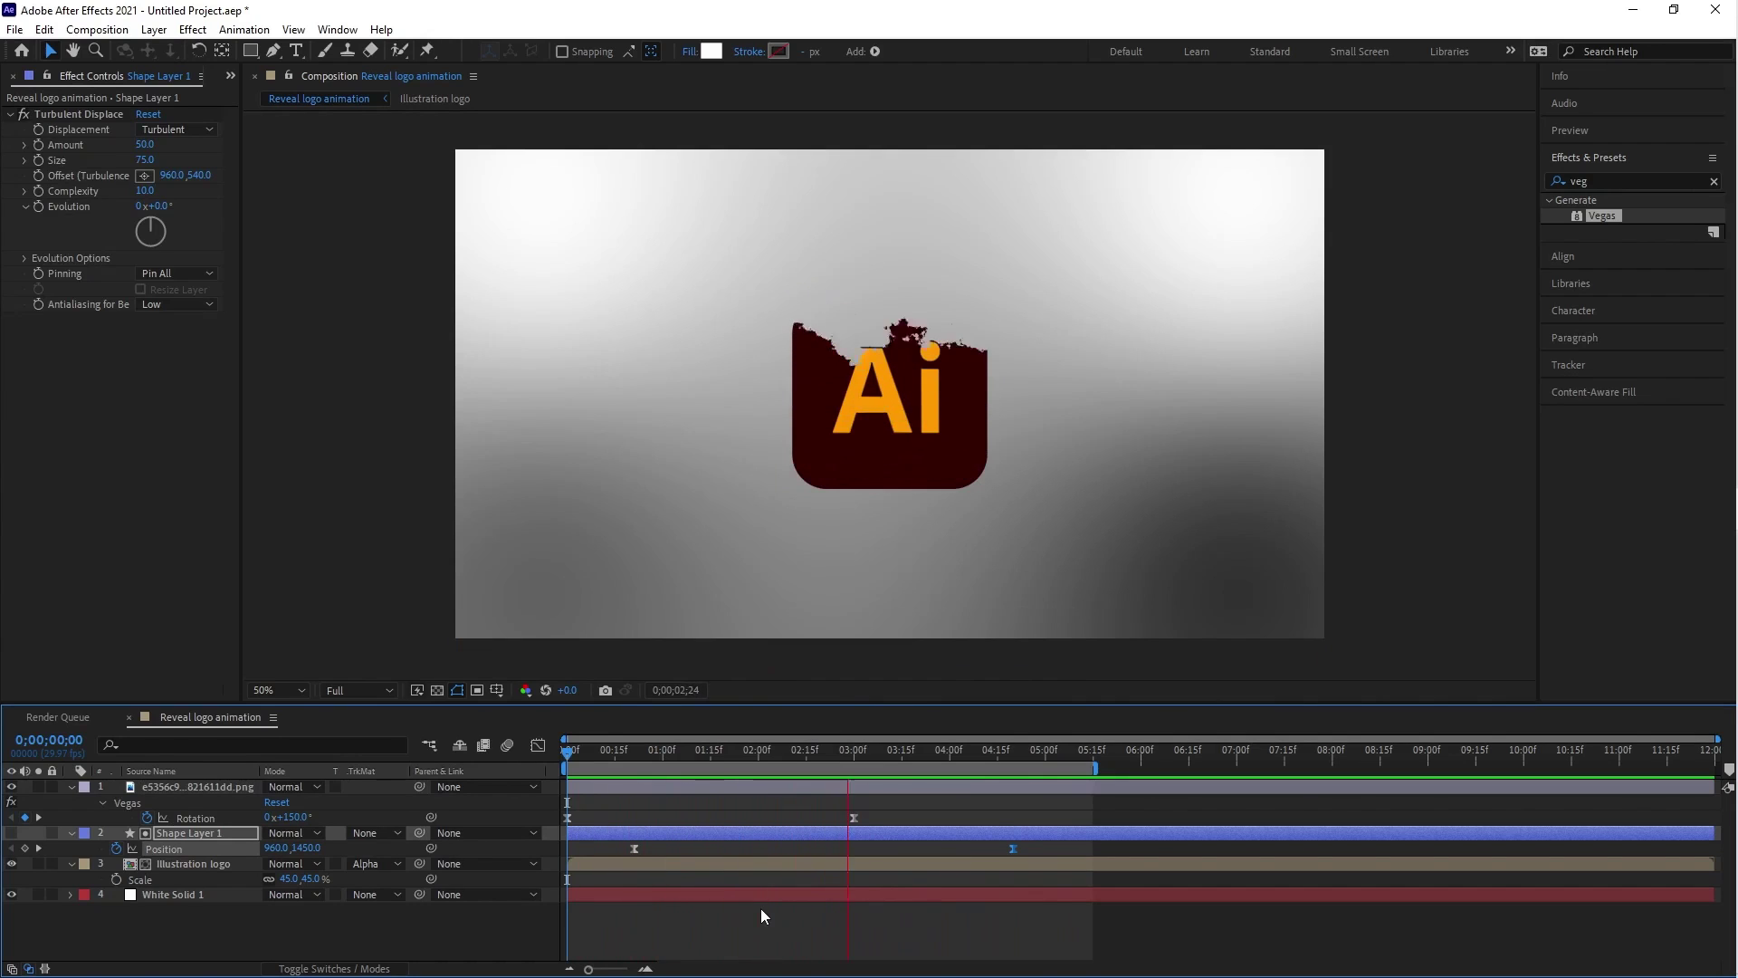
{"action": "key", "text": "space"}
{"action": "key", "text": "Home"}
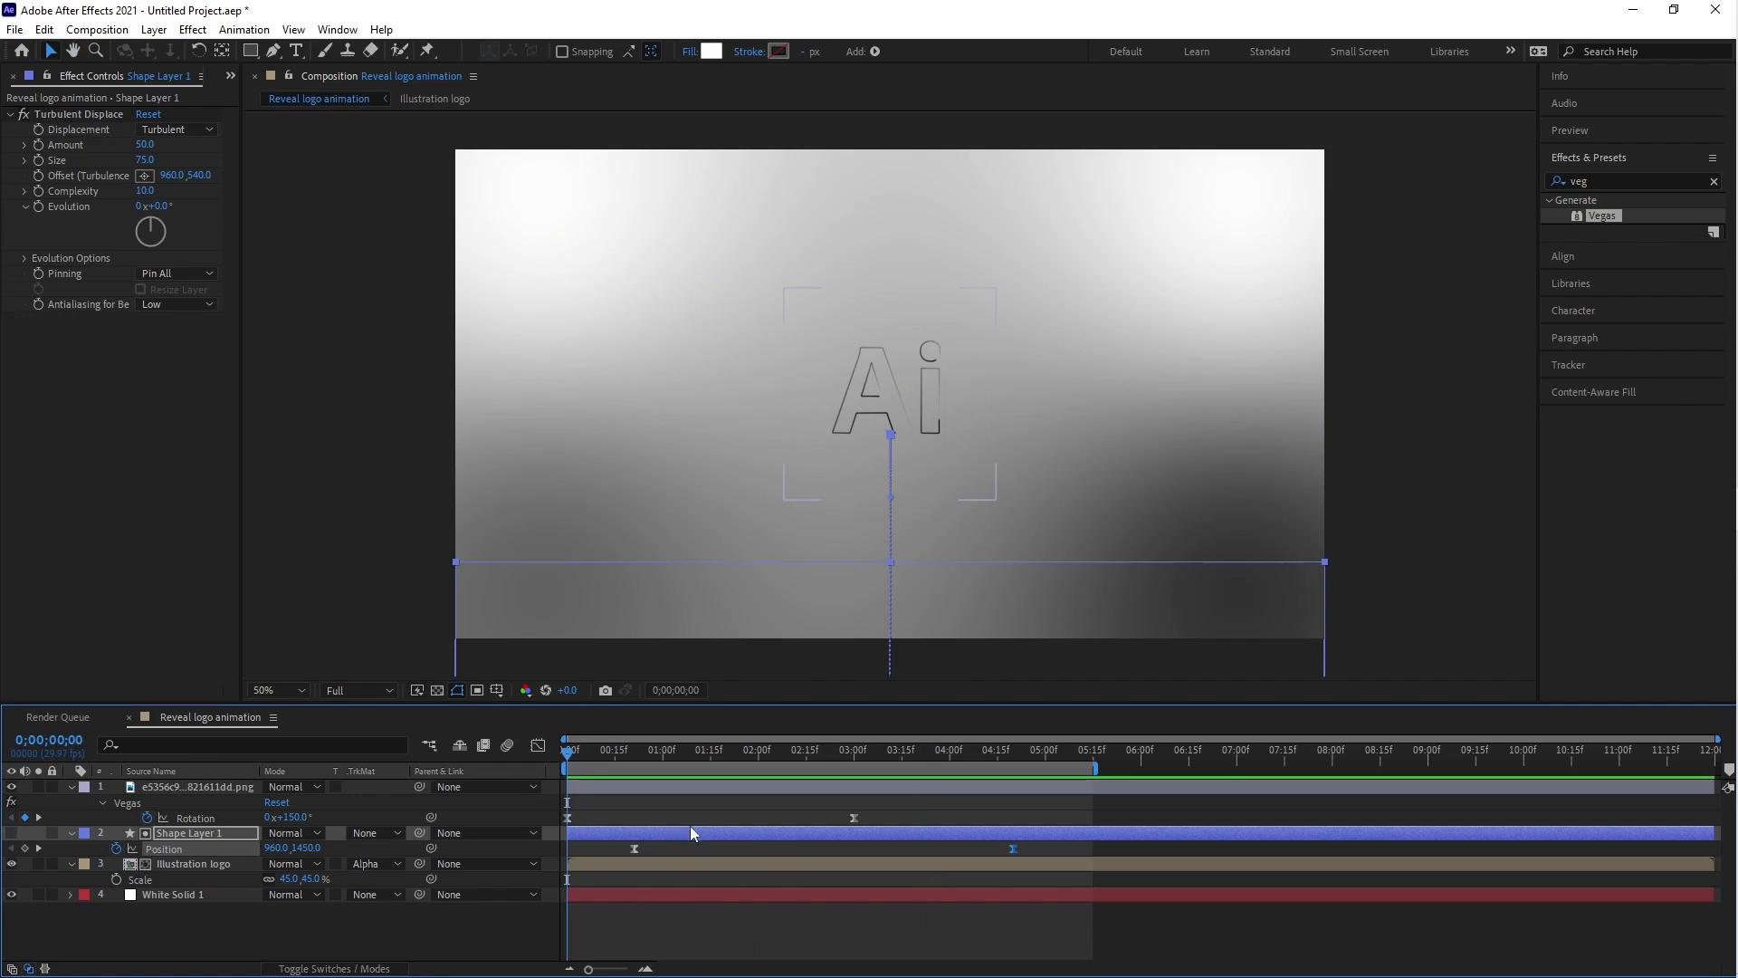
Add a null object and parent the logo PNG, Shape Layer 1 and Illustration logo layers to it.
{"action": "left_click", "coordinate": [242, 940]}
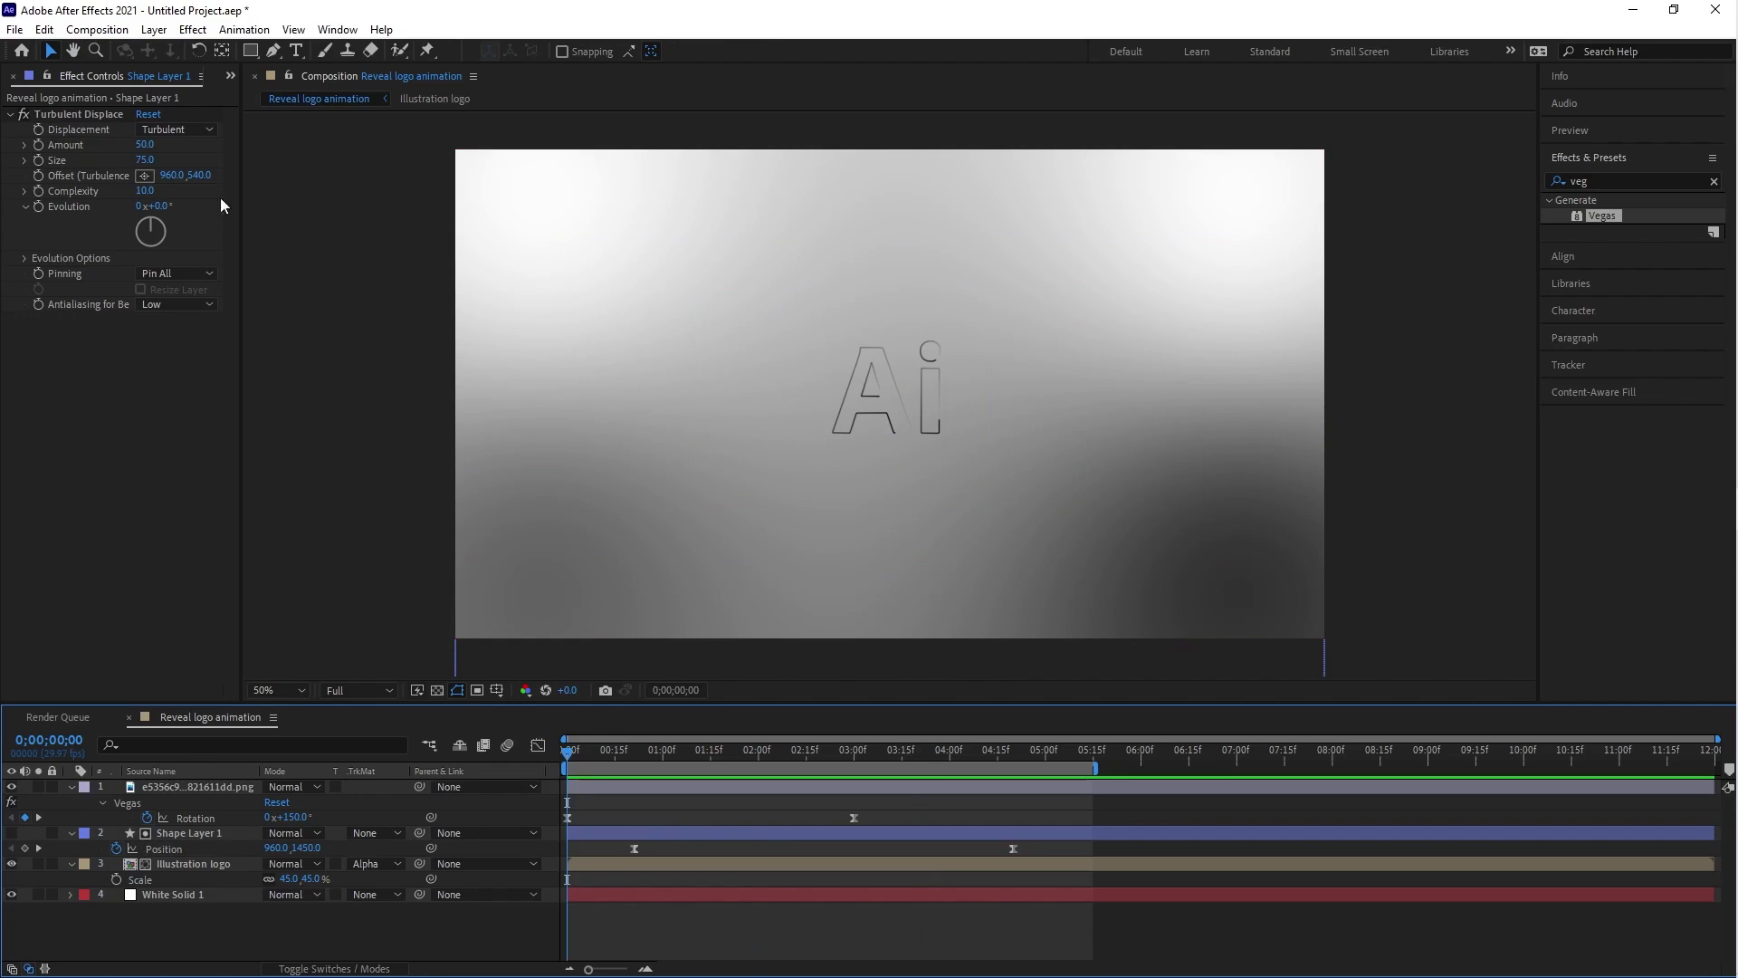
{"action": "left_click", "coordinate": [154, 29]}
{"action": "mouse_move", "coordinate": [398, 51]}
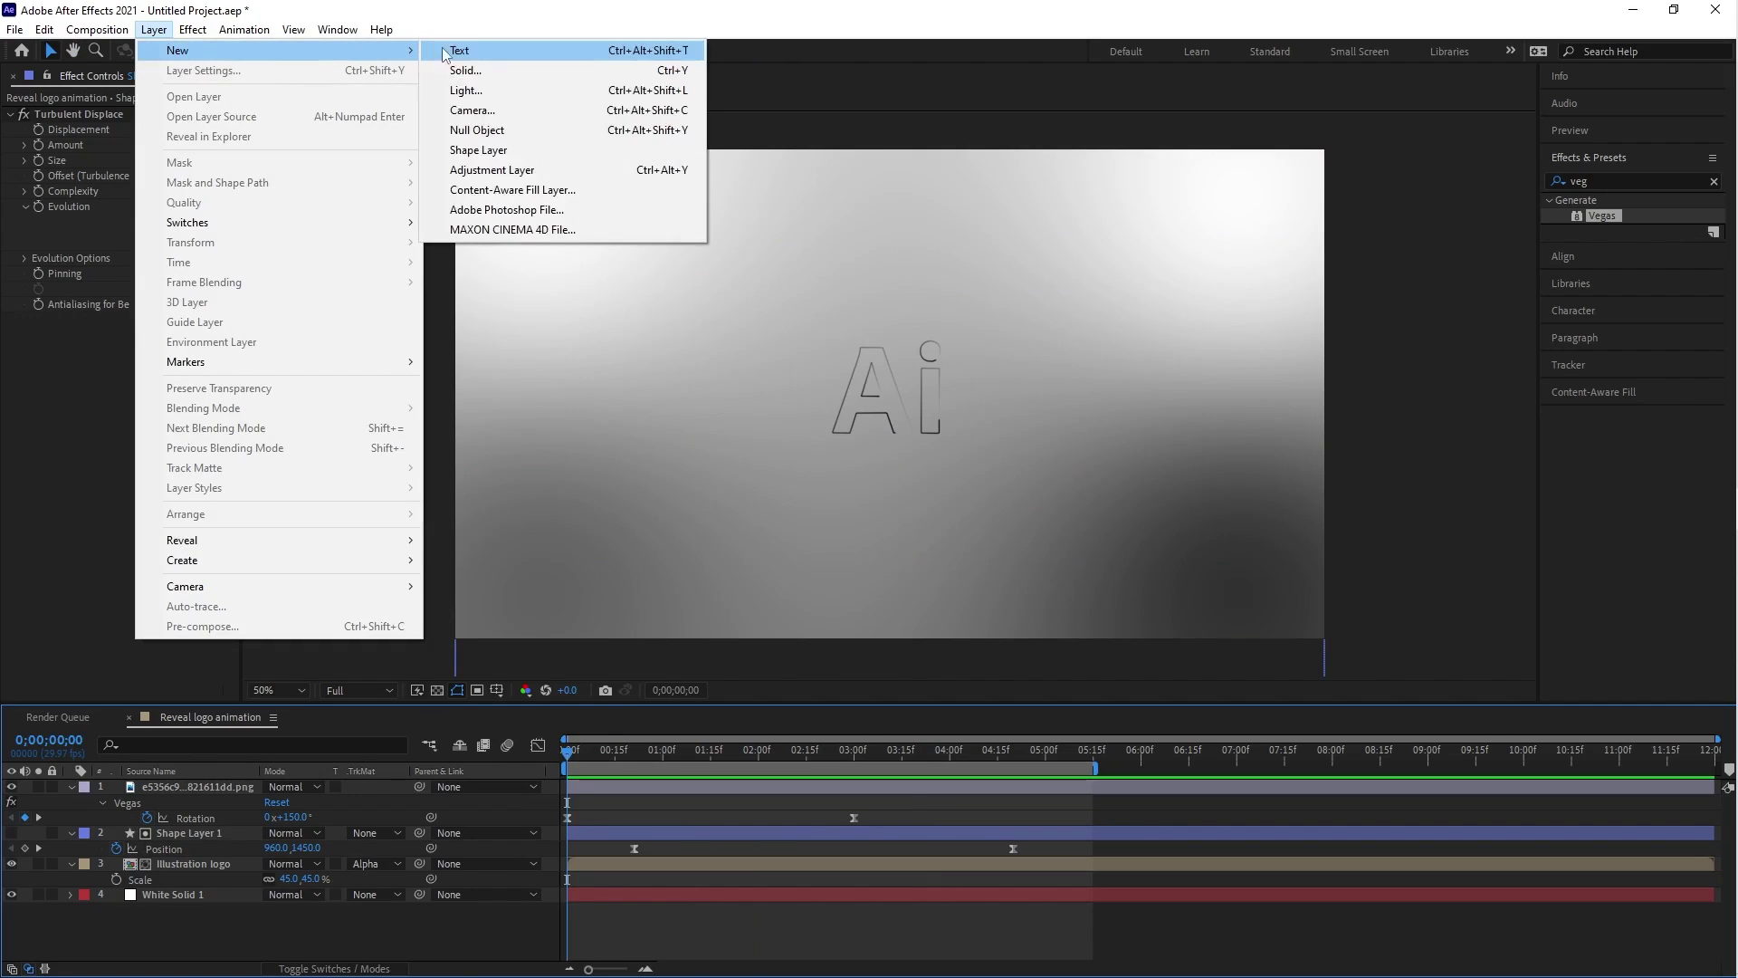
{"action": "left_click", "coordinate": [512, 130]}
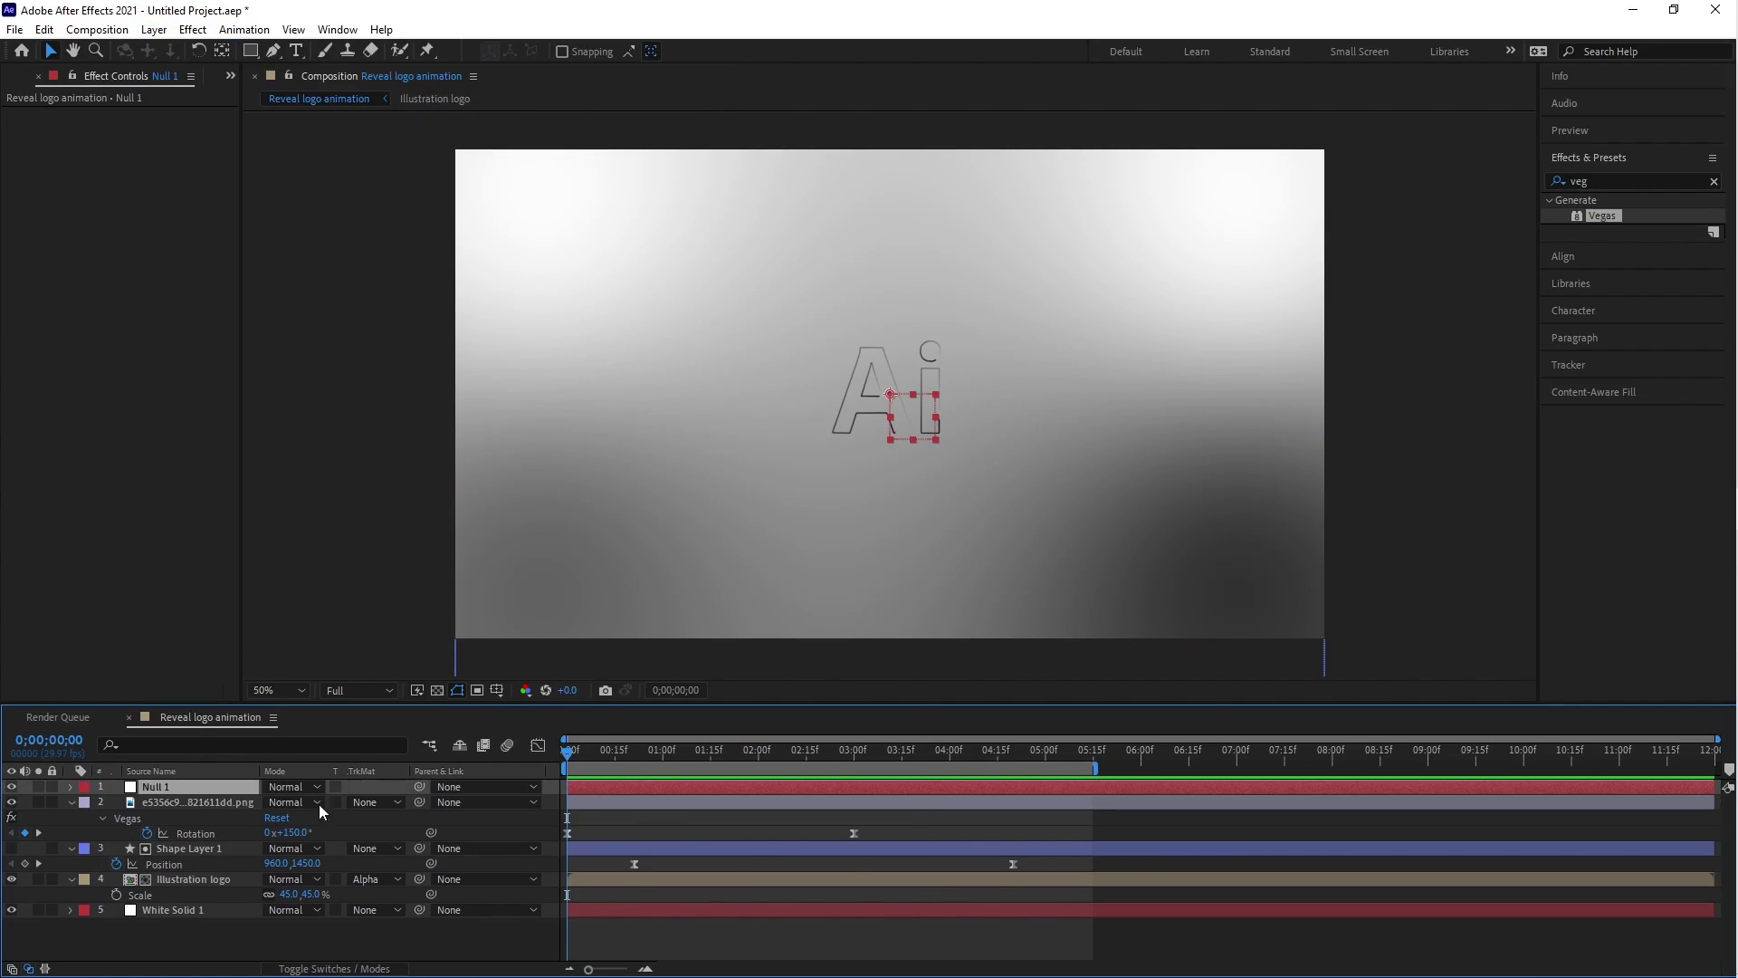
{"action": "left_click", "coordinate": [224, 805]}
{"action": "left_click", "coordinate": [215, 848], "text": "shift"}
{"action": "left_click", "coordinate": [214, 880], "text": "shift"}
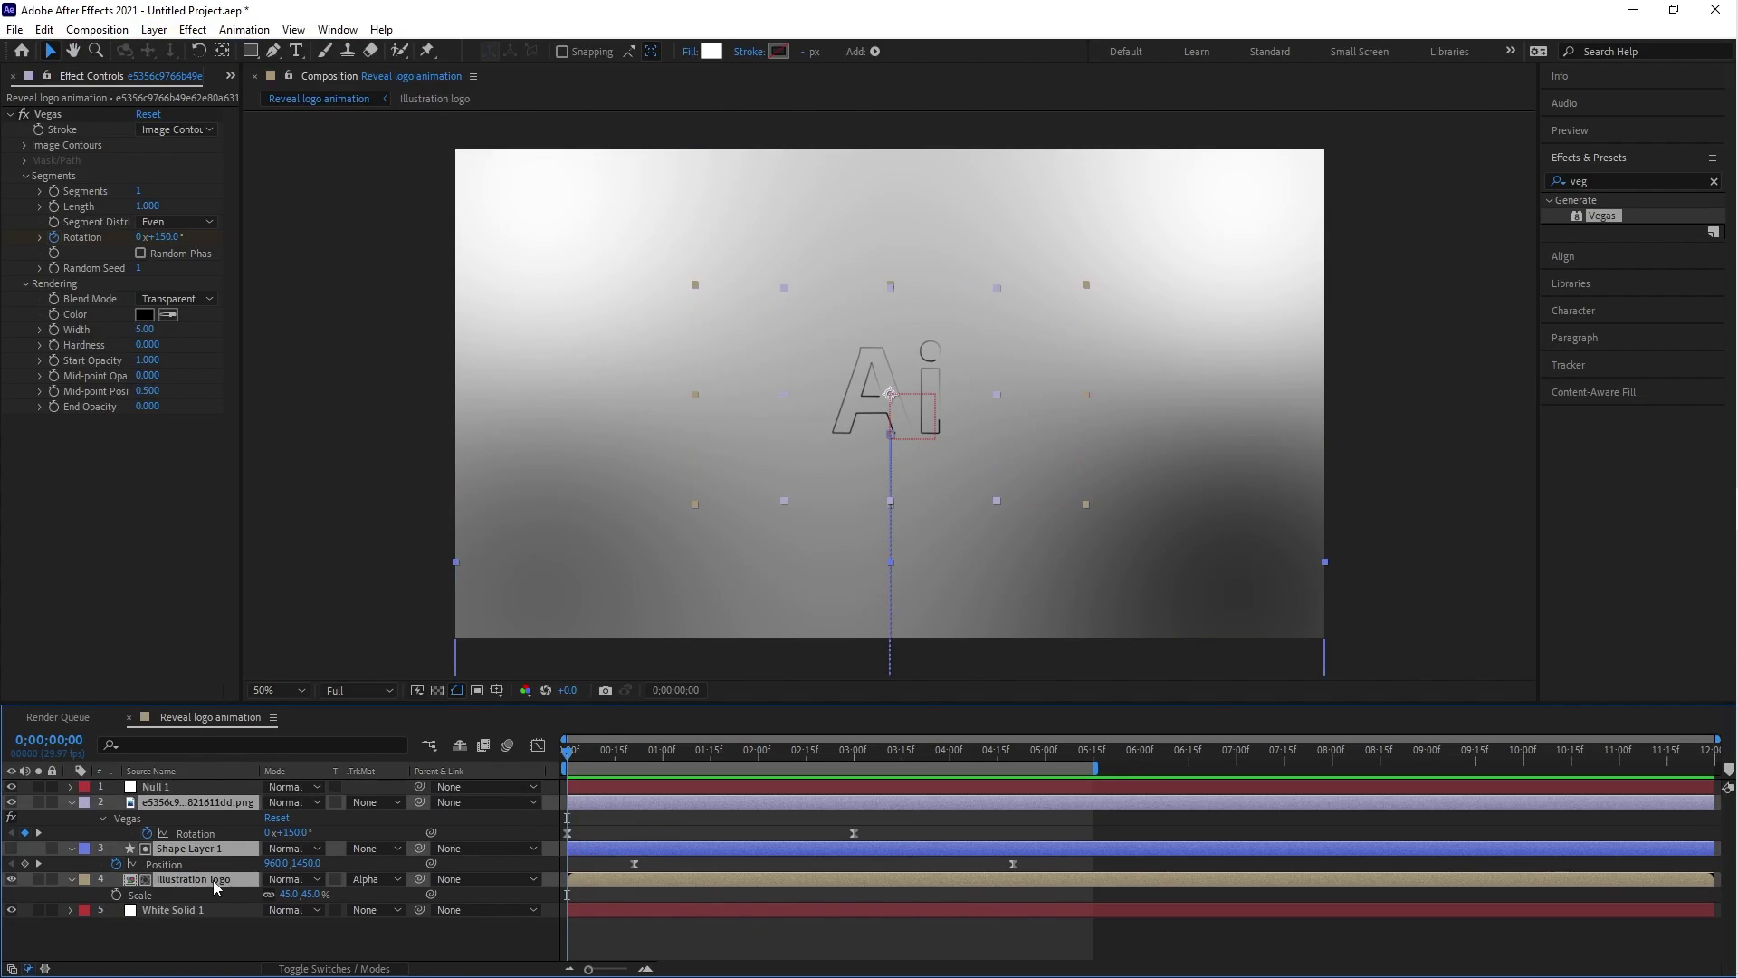
{"action": "left_click_drag", "start_coordinate": [419, 806], "coordinate": [189, 790]}
Add a Scale keyframe to the null object at 0 seconds.
{"action": "left_click", "coordinate": [188, 789]}
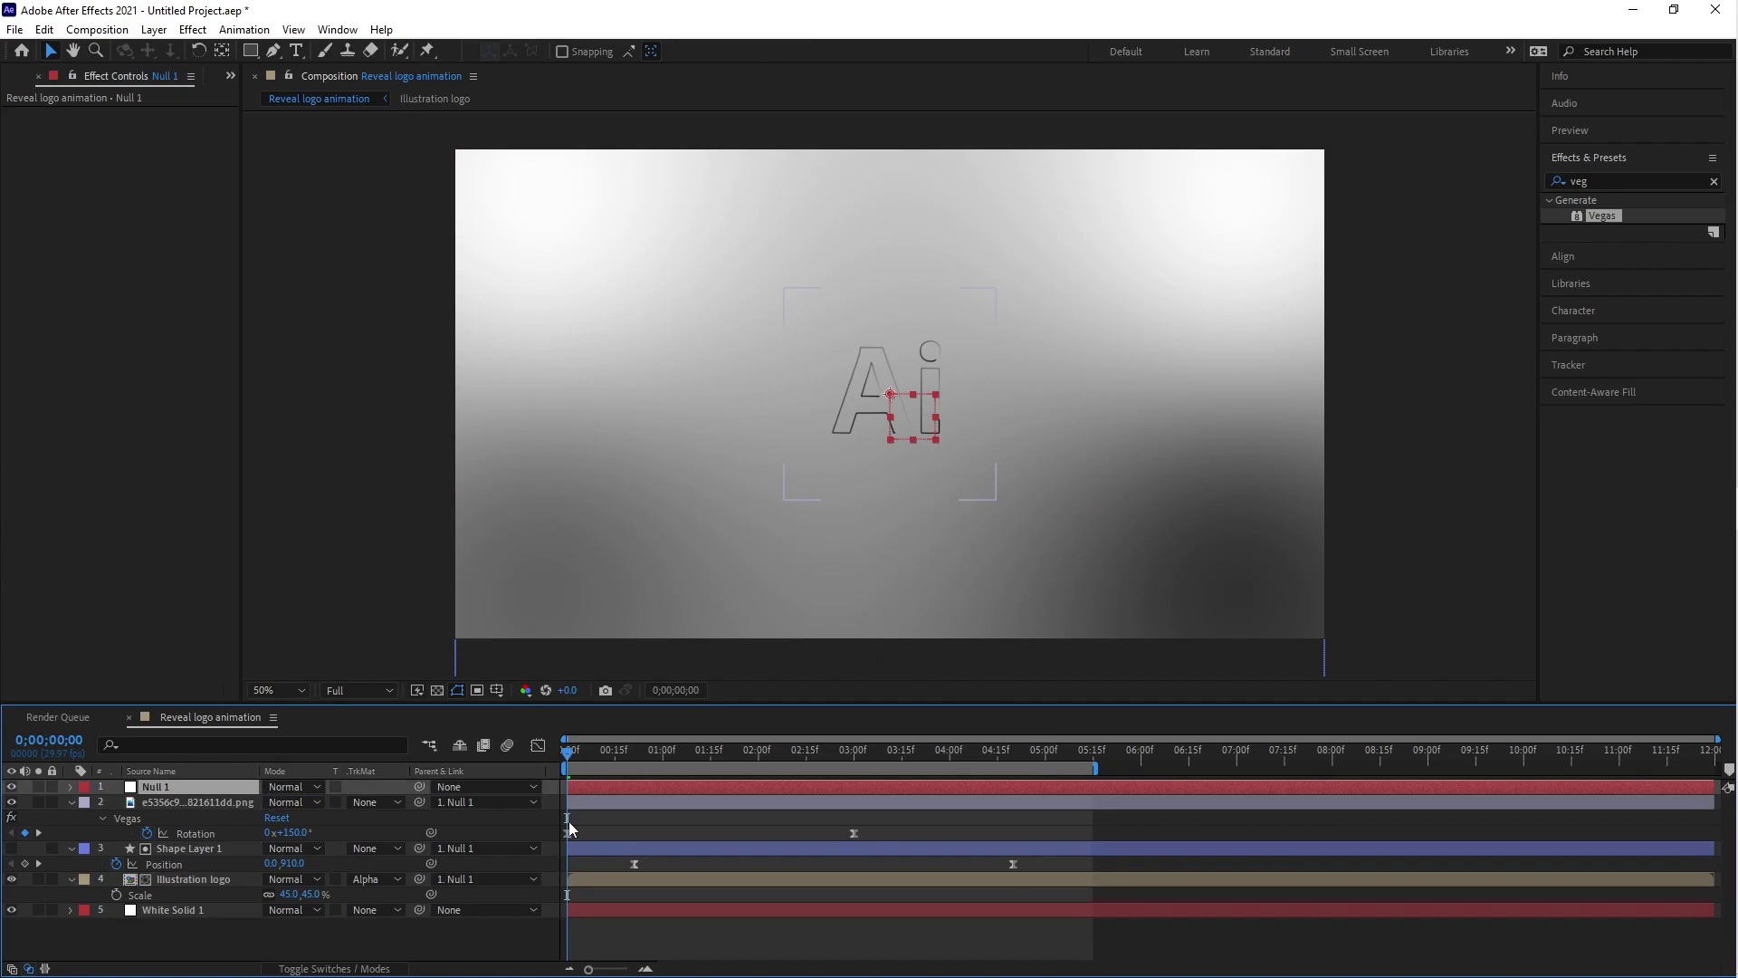
{"action": "key", "text": "s"}
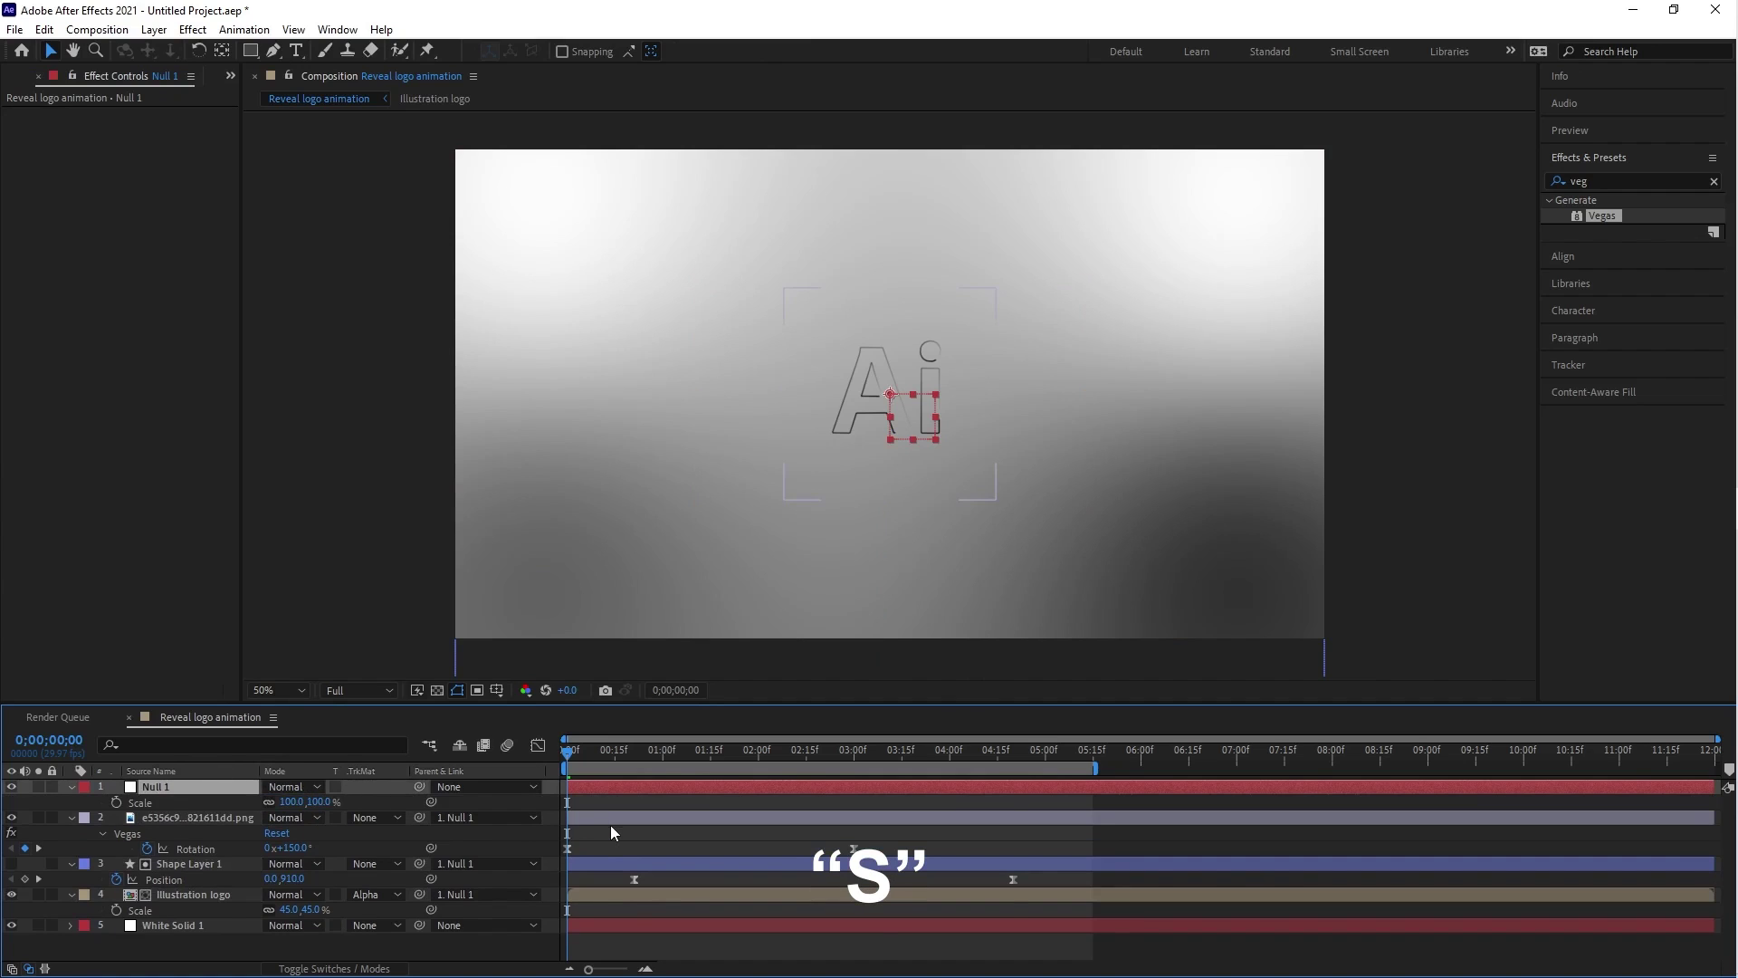
{"action": "left_click", "coordinate": [114, 802]}
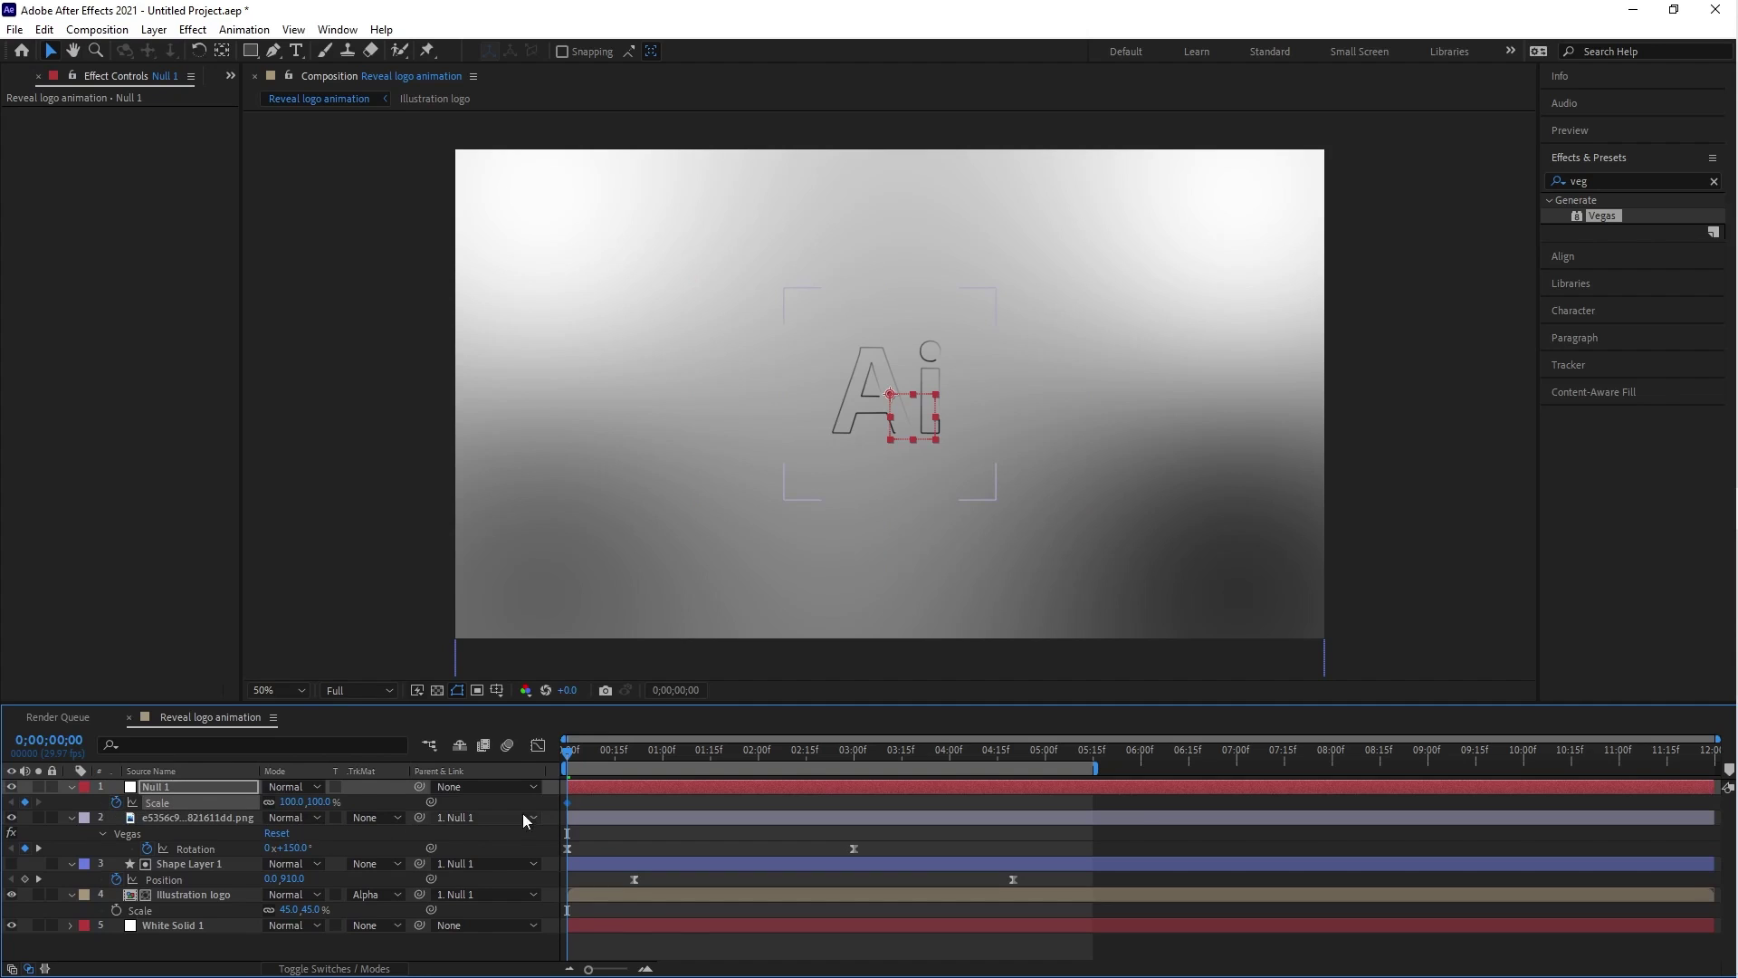
Set the null object's Scale to 150% at 0 seconds and keyframe it at 100% at 0;00;05;14.
{"action": "left_click", "coordinate": [319, 802]}
{"action": "type", "text": "150"}
{"action": "key", "text": "Return"}
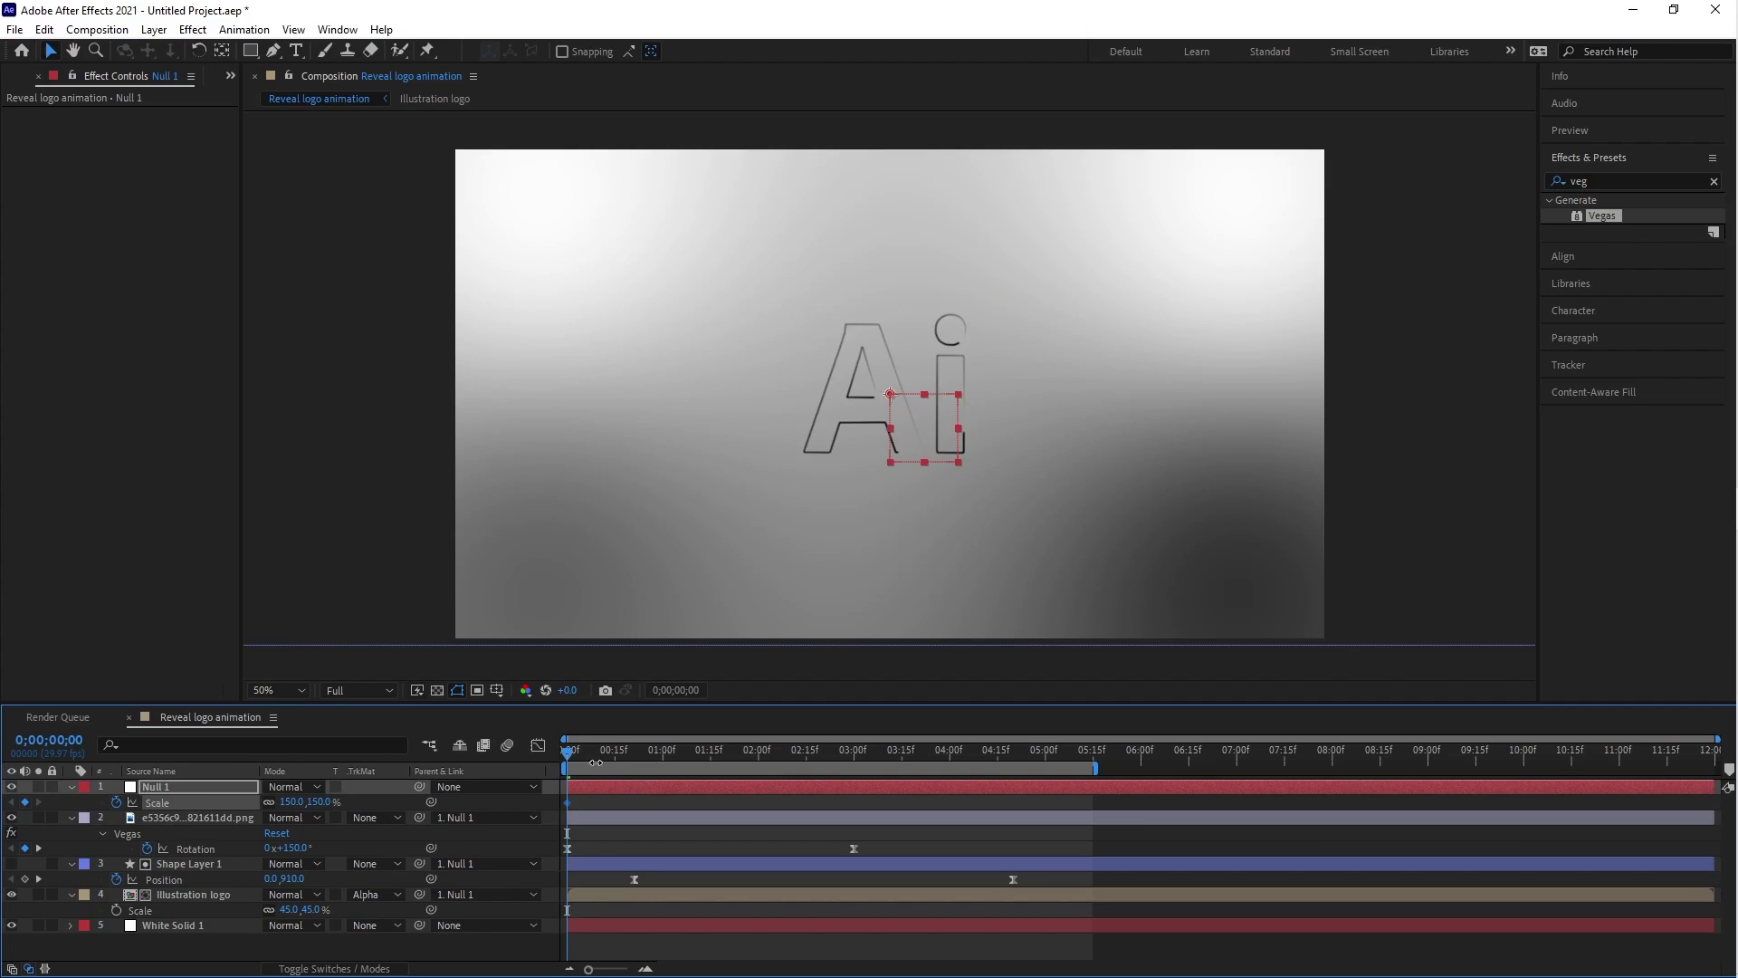
{"action": "left_click_drag", "start_coordinate": [568, 753], "coordinate": [1091, 811]}
{"action": "left_click", "coordinate": [320, 802]}
{"action": "type", "text": "100"}
{"action": "key", "text": "Return"}
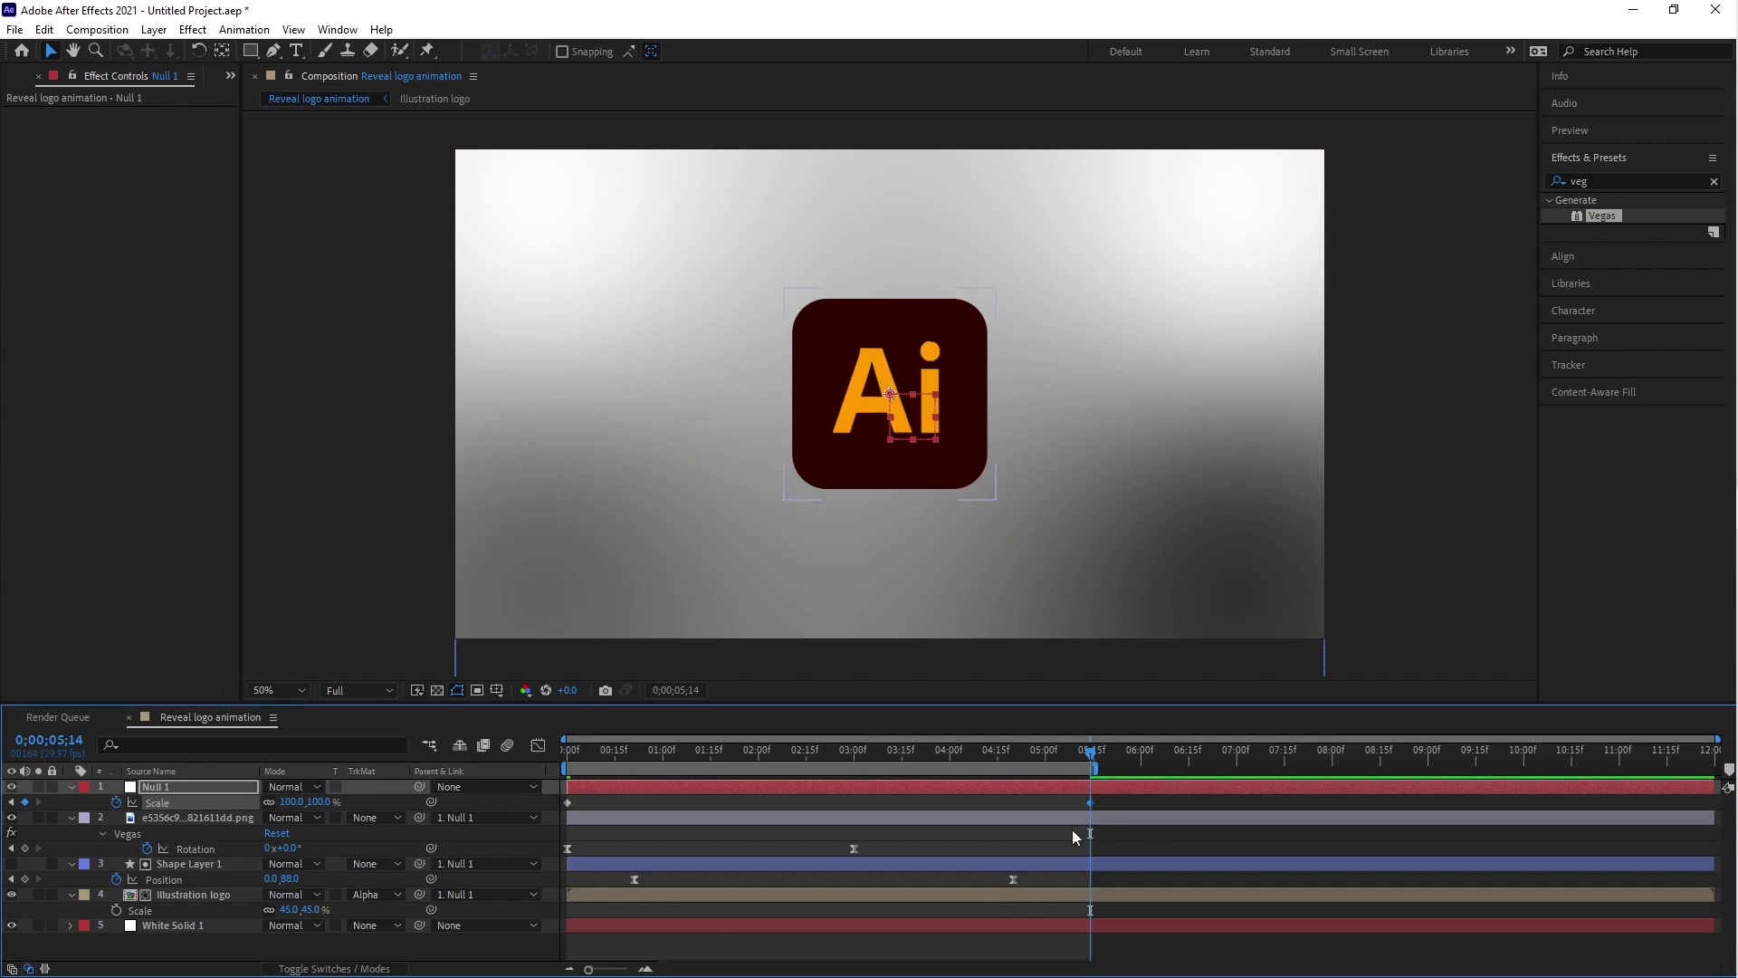
Apply Easy Ease to both Scale keyframes of the null object.
{"action": "left_click_drag", "start_coordinate": [1106, 801], "coordinate": [560, 802]}
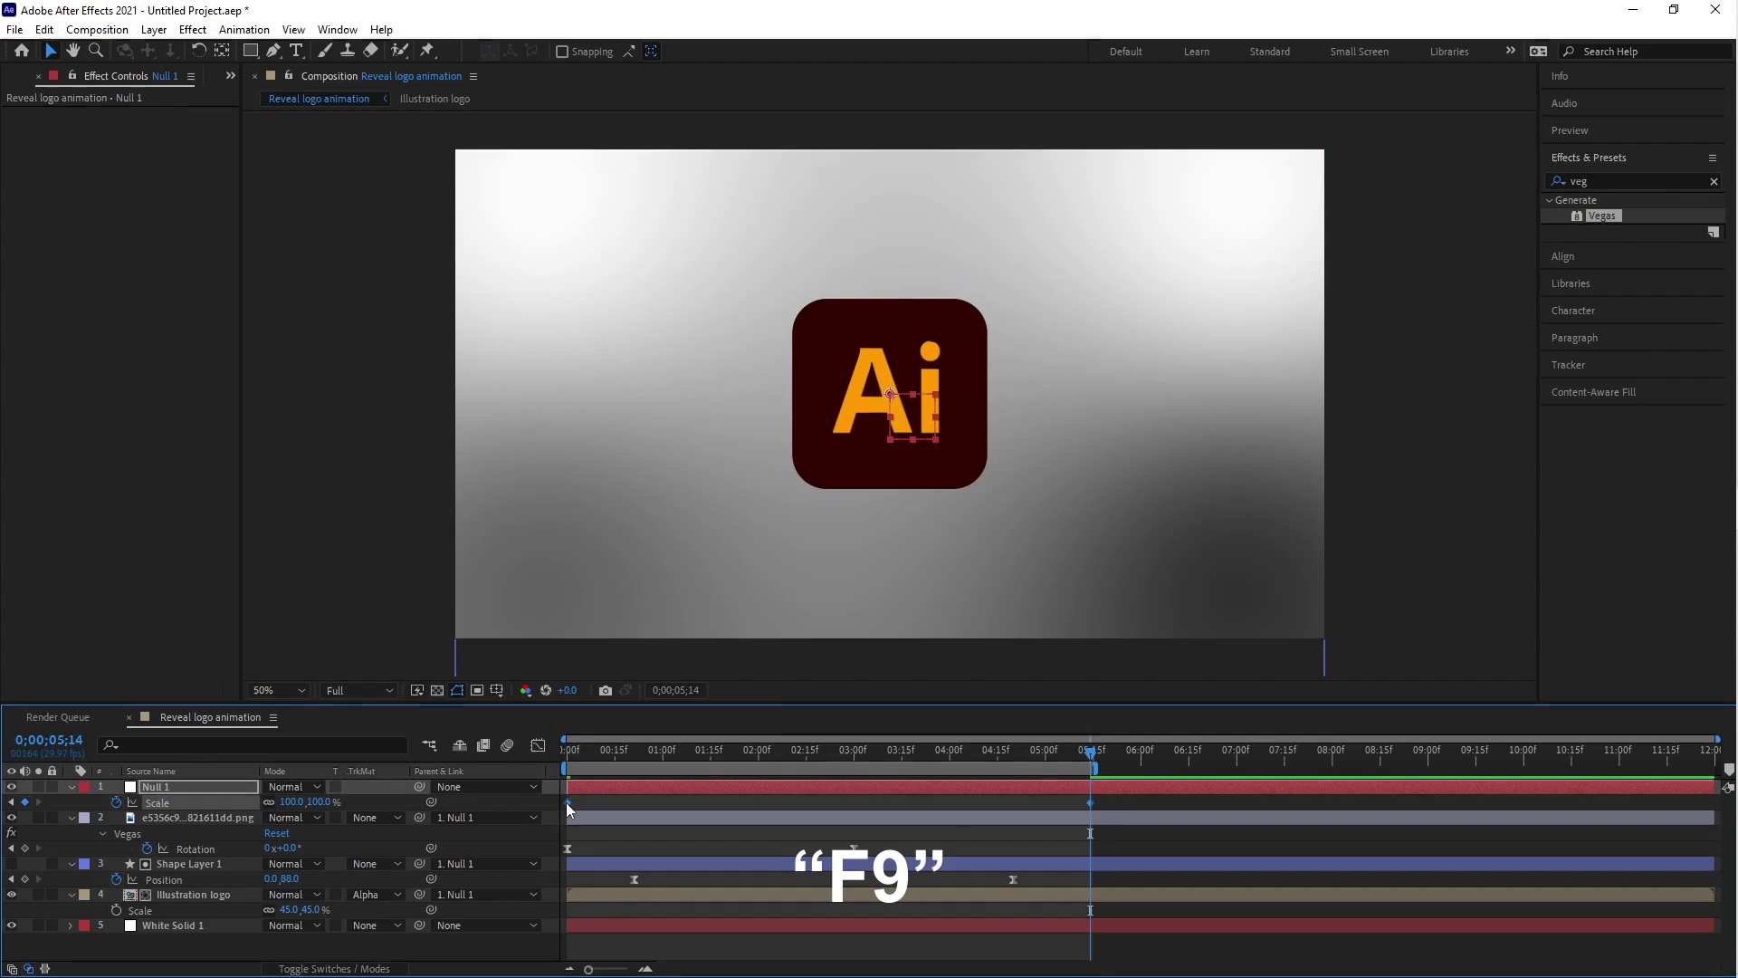
{"action": "right_click", "coordinate": [567, 802]}
{"action": "mouse_move", "coordinate": [688, 791]}
{"action": "left_click", "coordinate": [856, 694]}
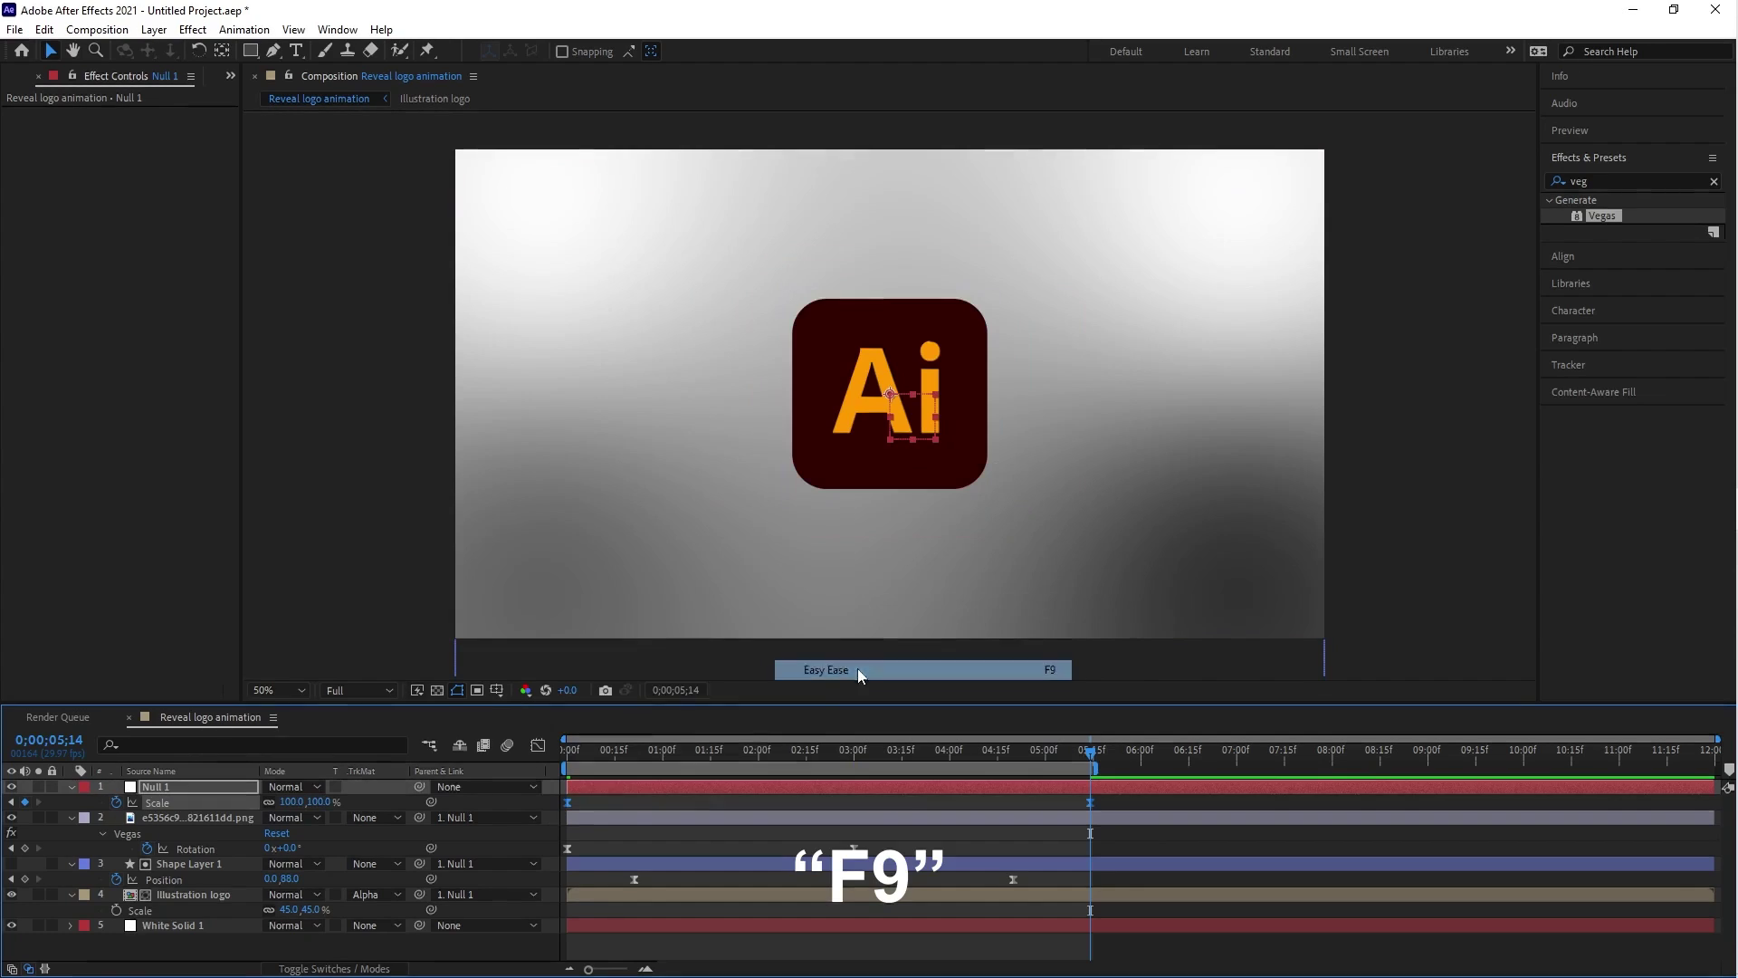
In the speed graph, stretch the last Scale keyframe's incoming ease handle back to about 3.5 seconds and preview the animation.
{"action": "left_click", "coordinate": [540, 746]}
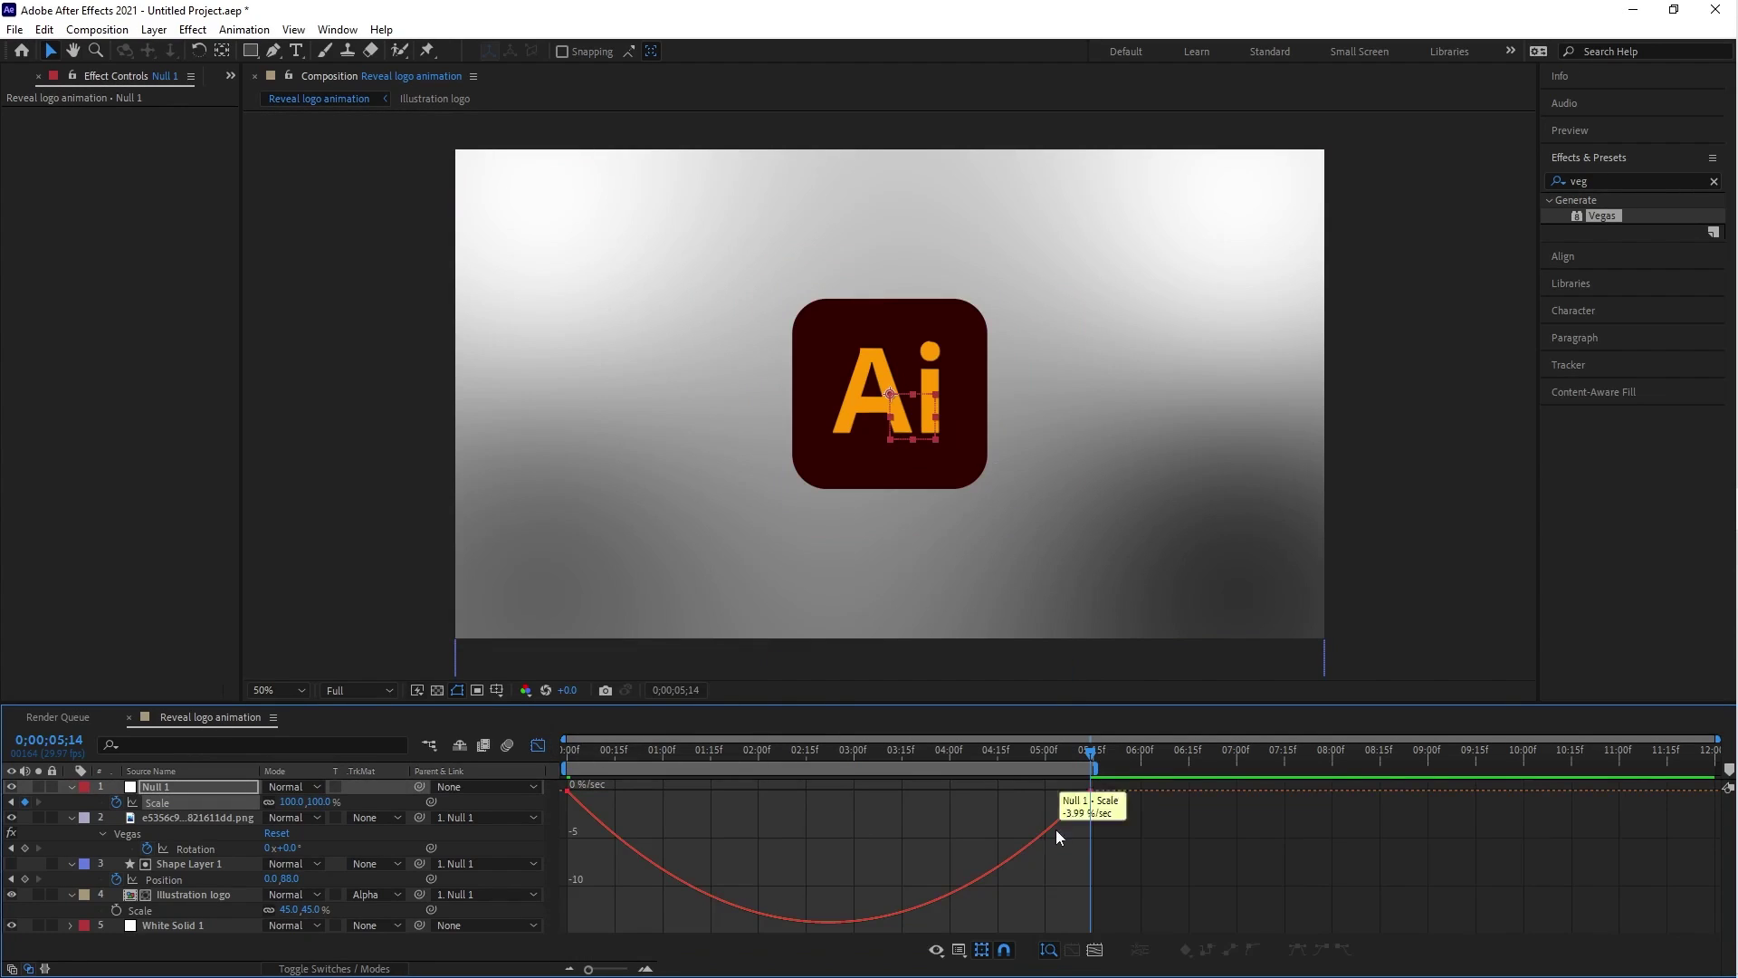
{"action": "left_click_drag", "start_coordinate": [1127, 833], "coordinate": [543, 815]}
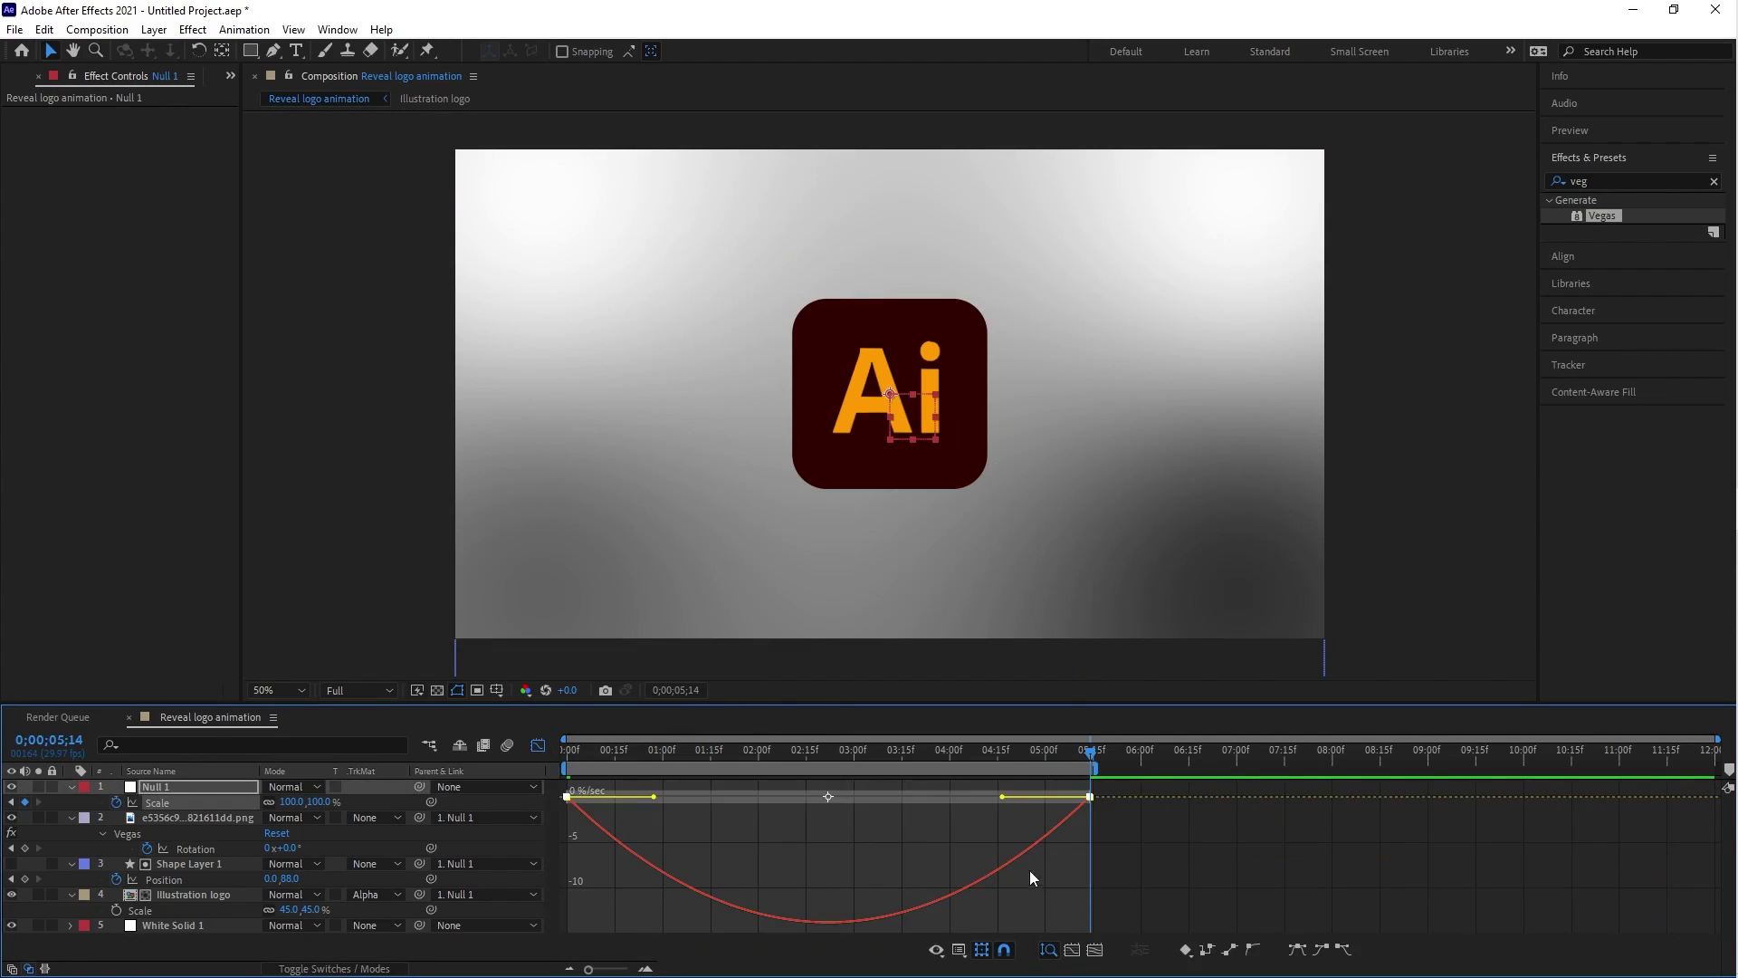
{"action": "left_click_drag", "start_coordinate": [1000, 797], "coordinate": [906, 797]}
{"action": "key", "text": "space"}
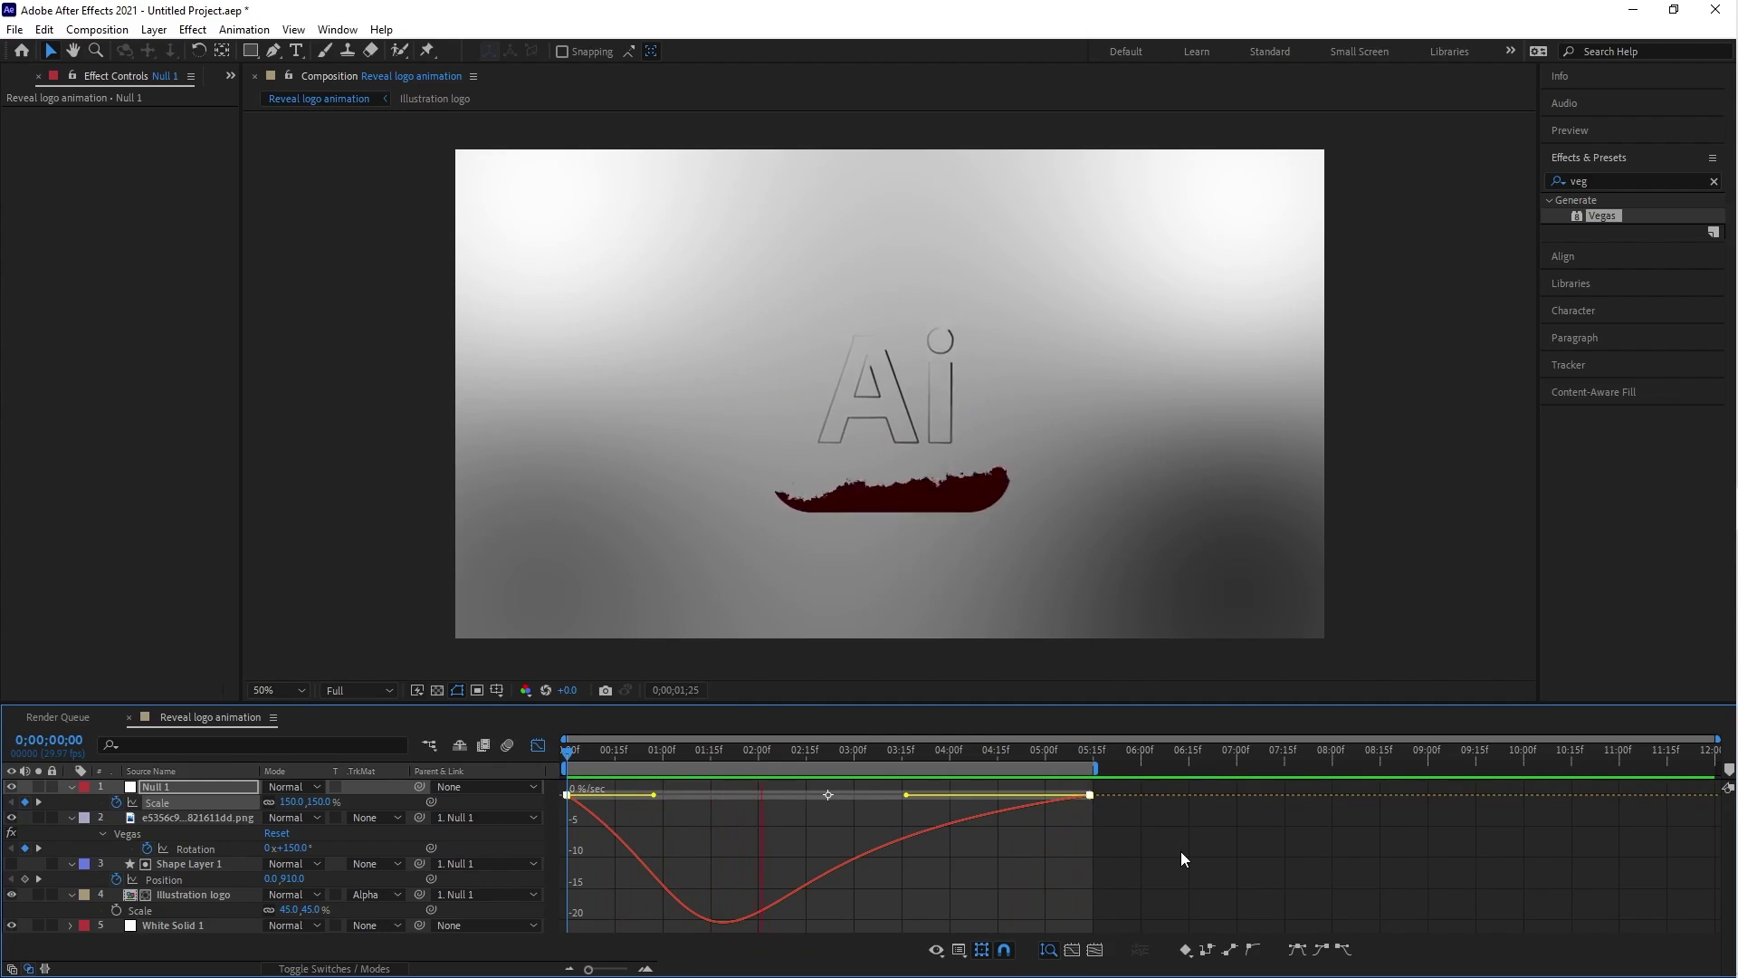
{"action": "key", "text": "space"}
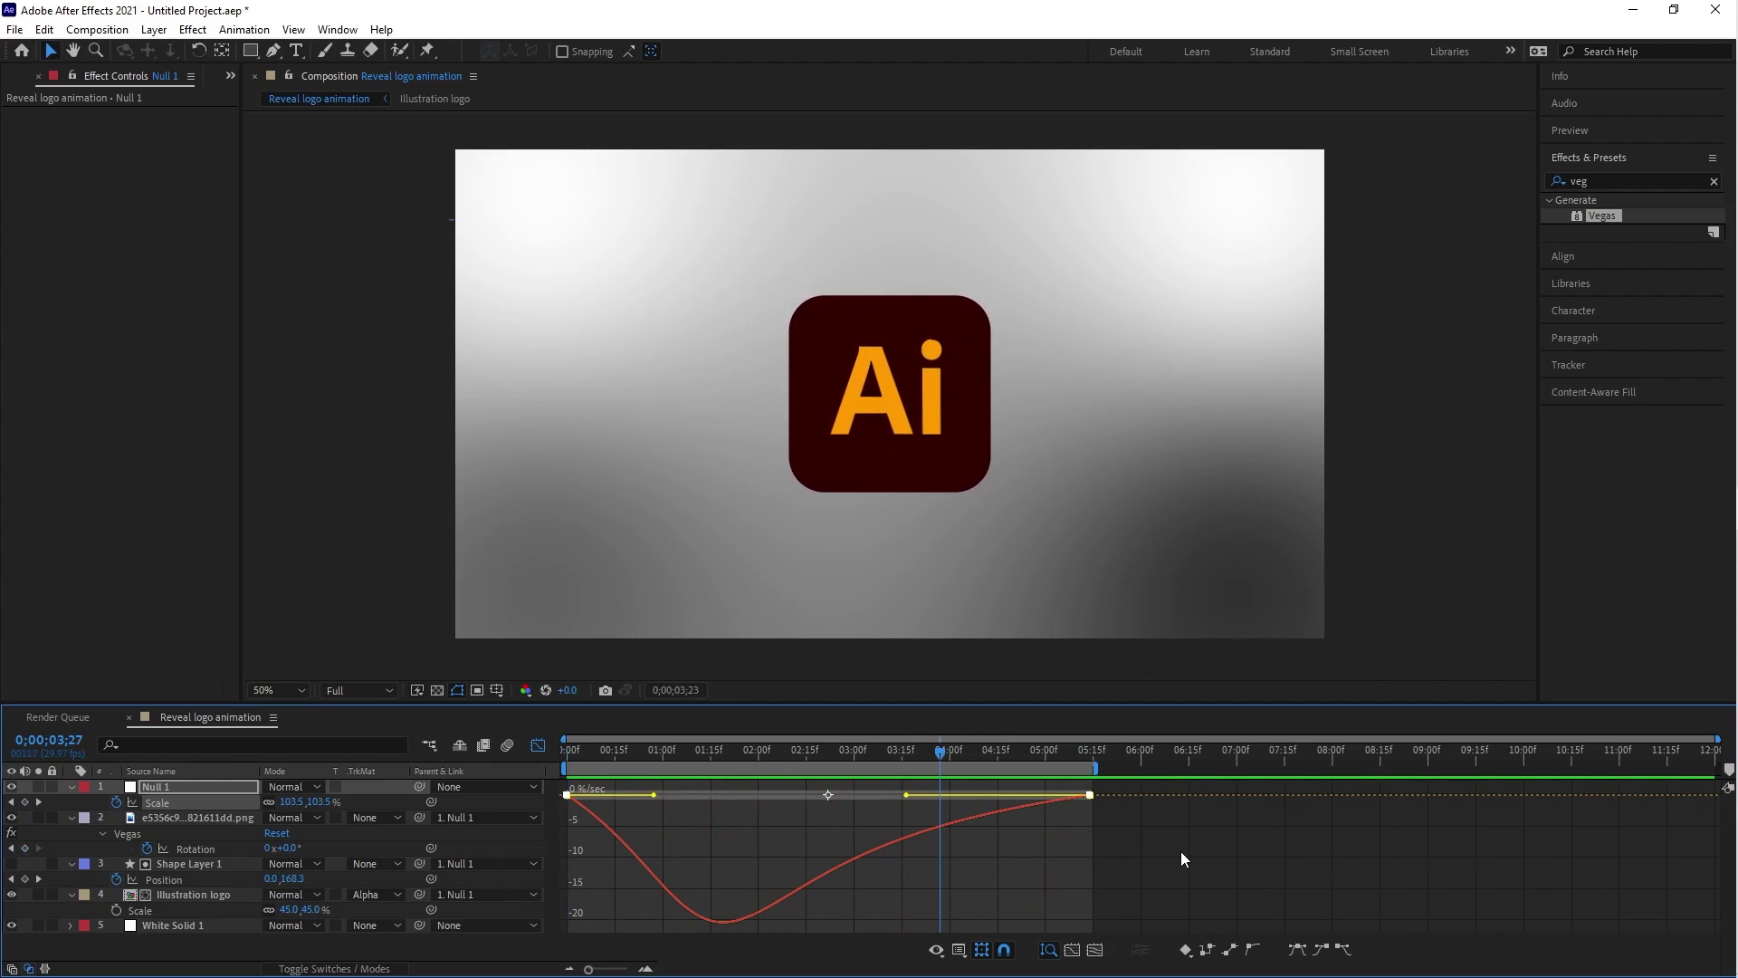
{"action": "left_click", "coordinate": [538, 746]}
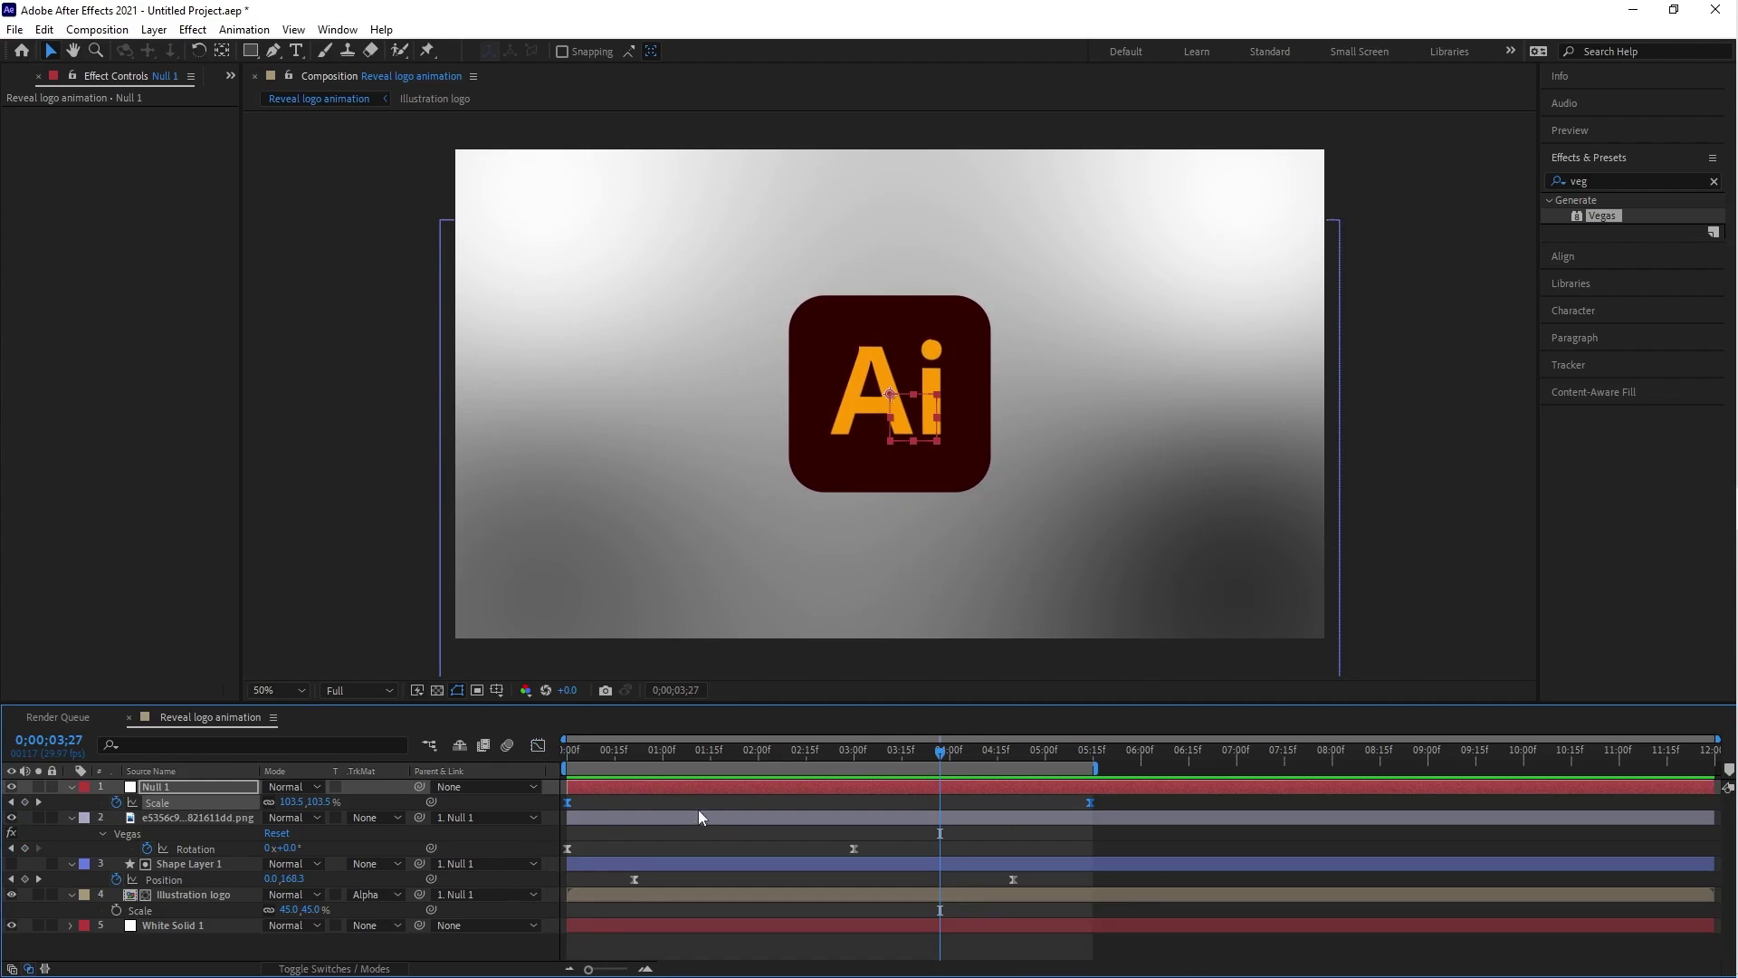
Change the label colour of the Illustration logo layer to Orange.
{"action": "left_click", "coordinate": [718, 840]}
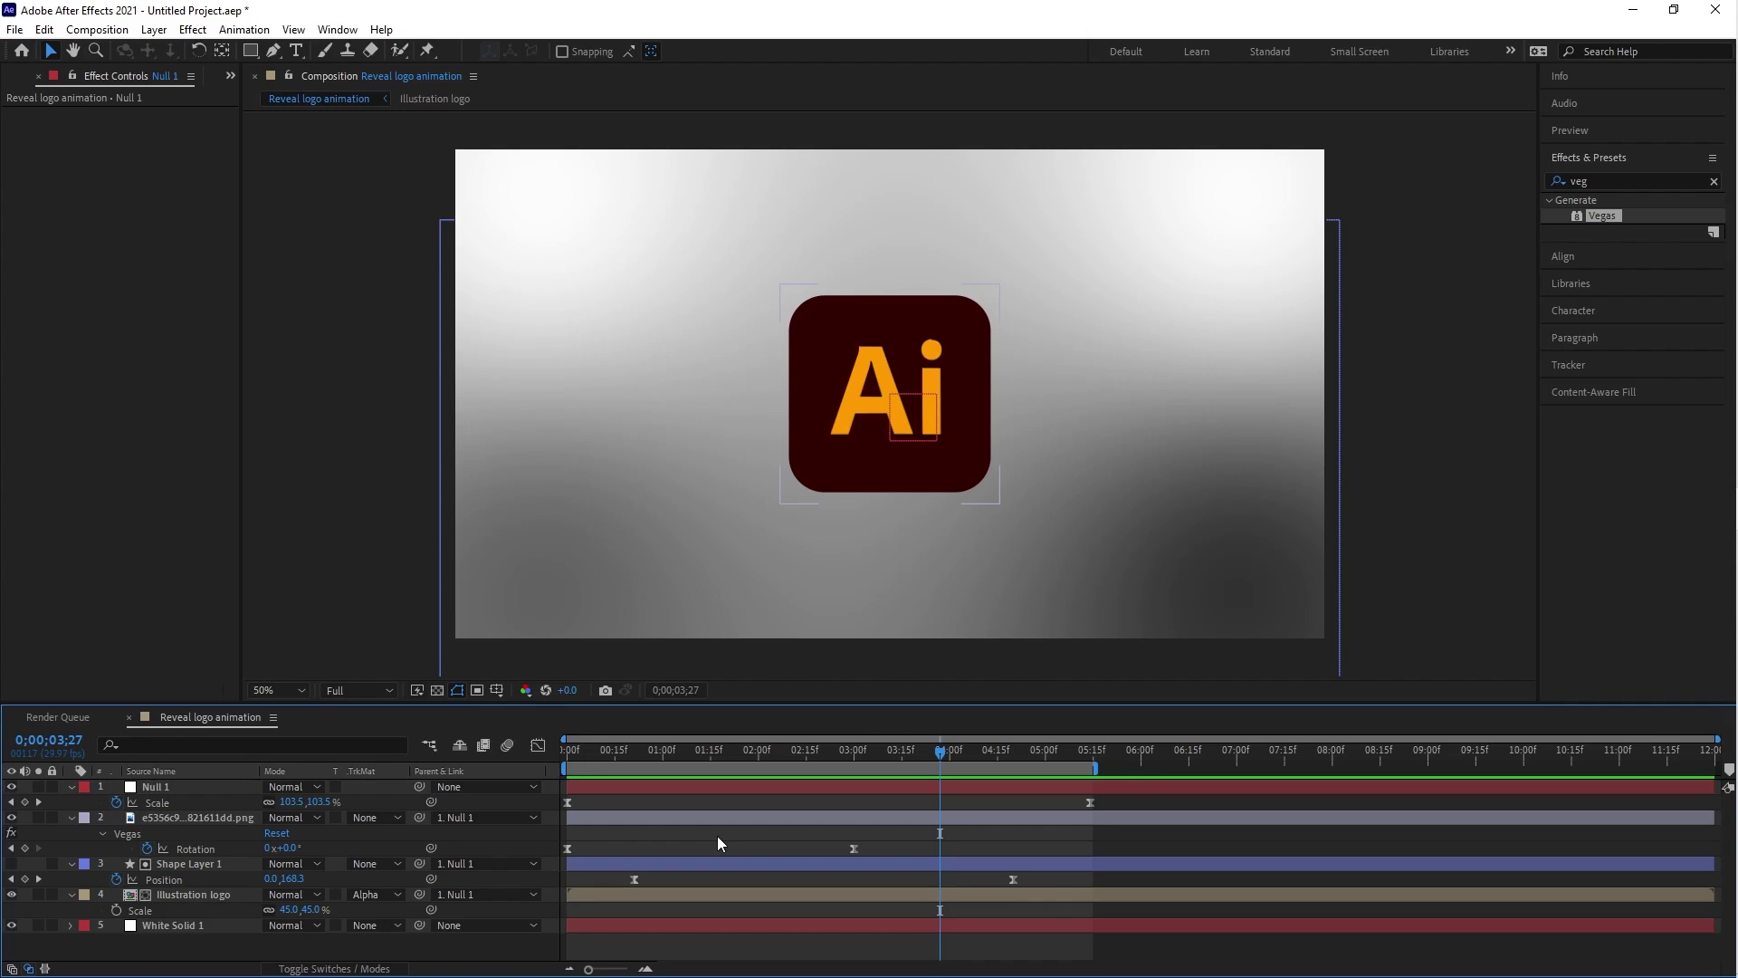
{"action": "left_click", "coordinate": [650, 893]}
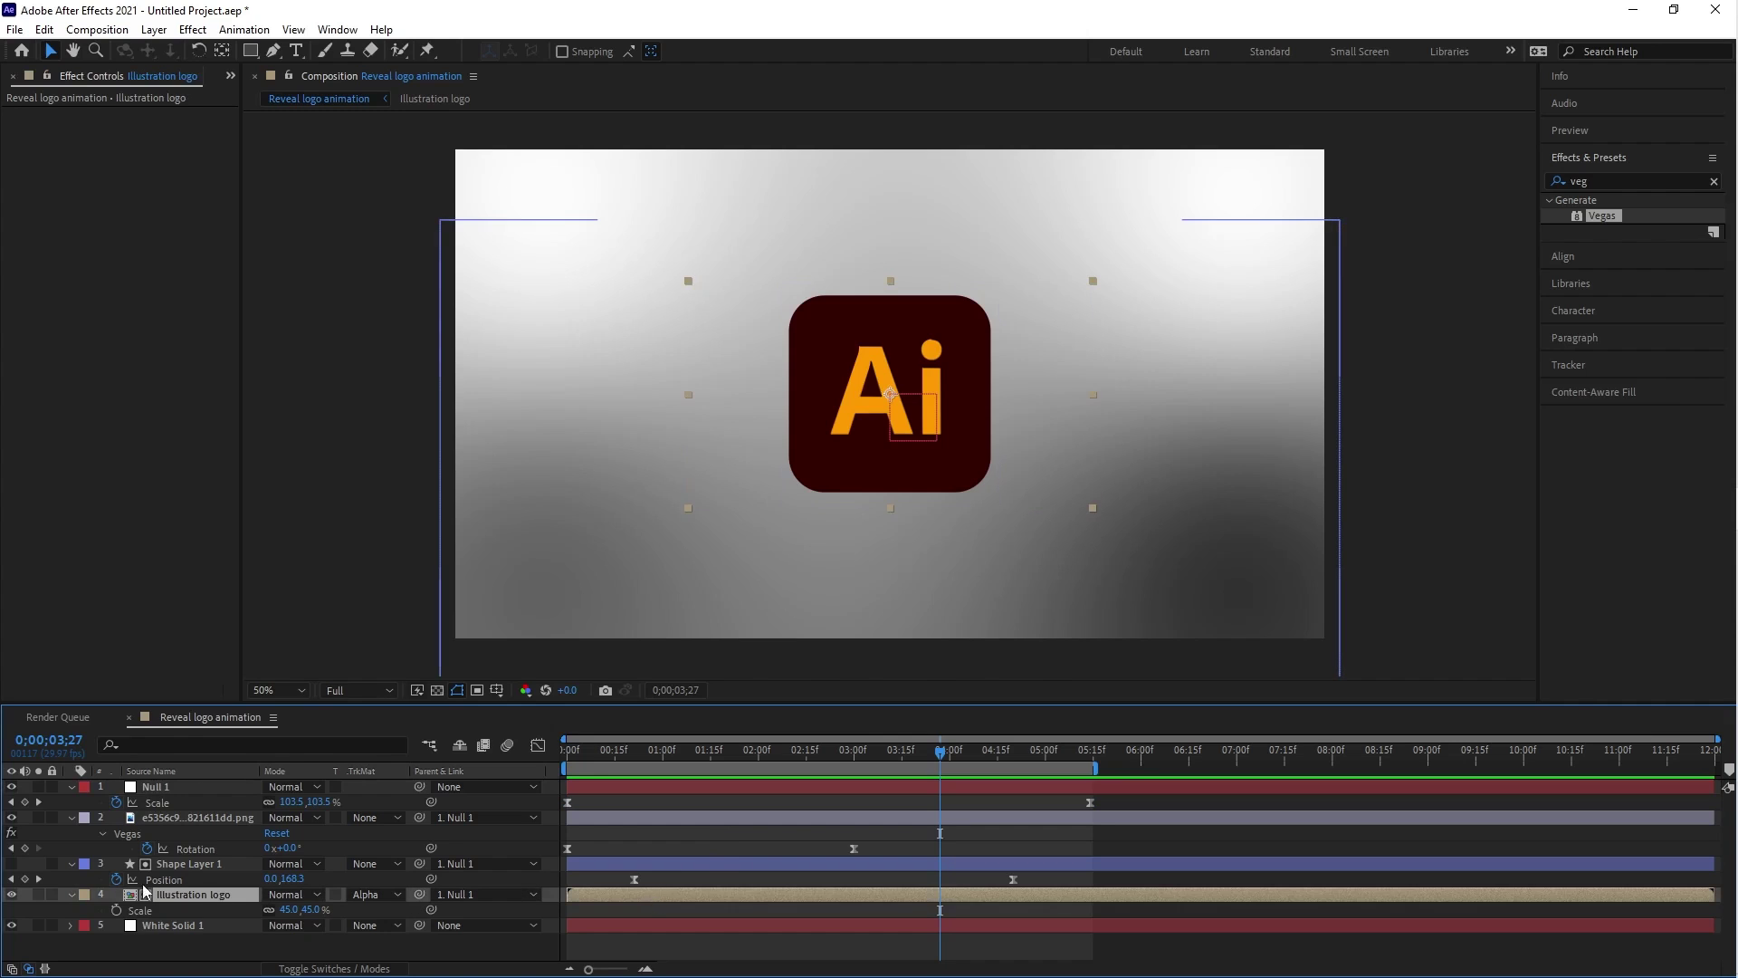
{"action": "left_click", "coordinate": [85, 894]}
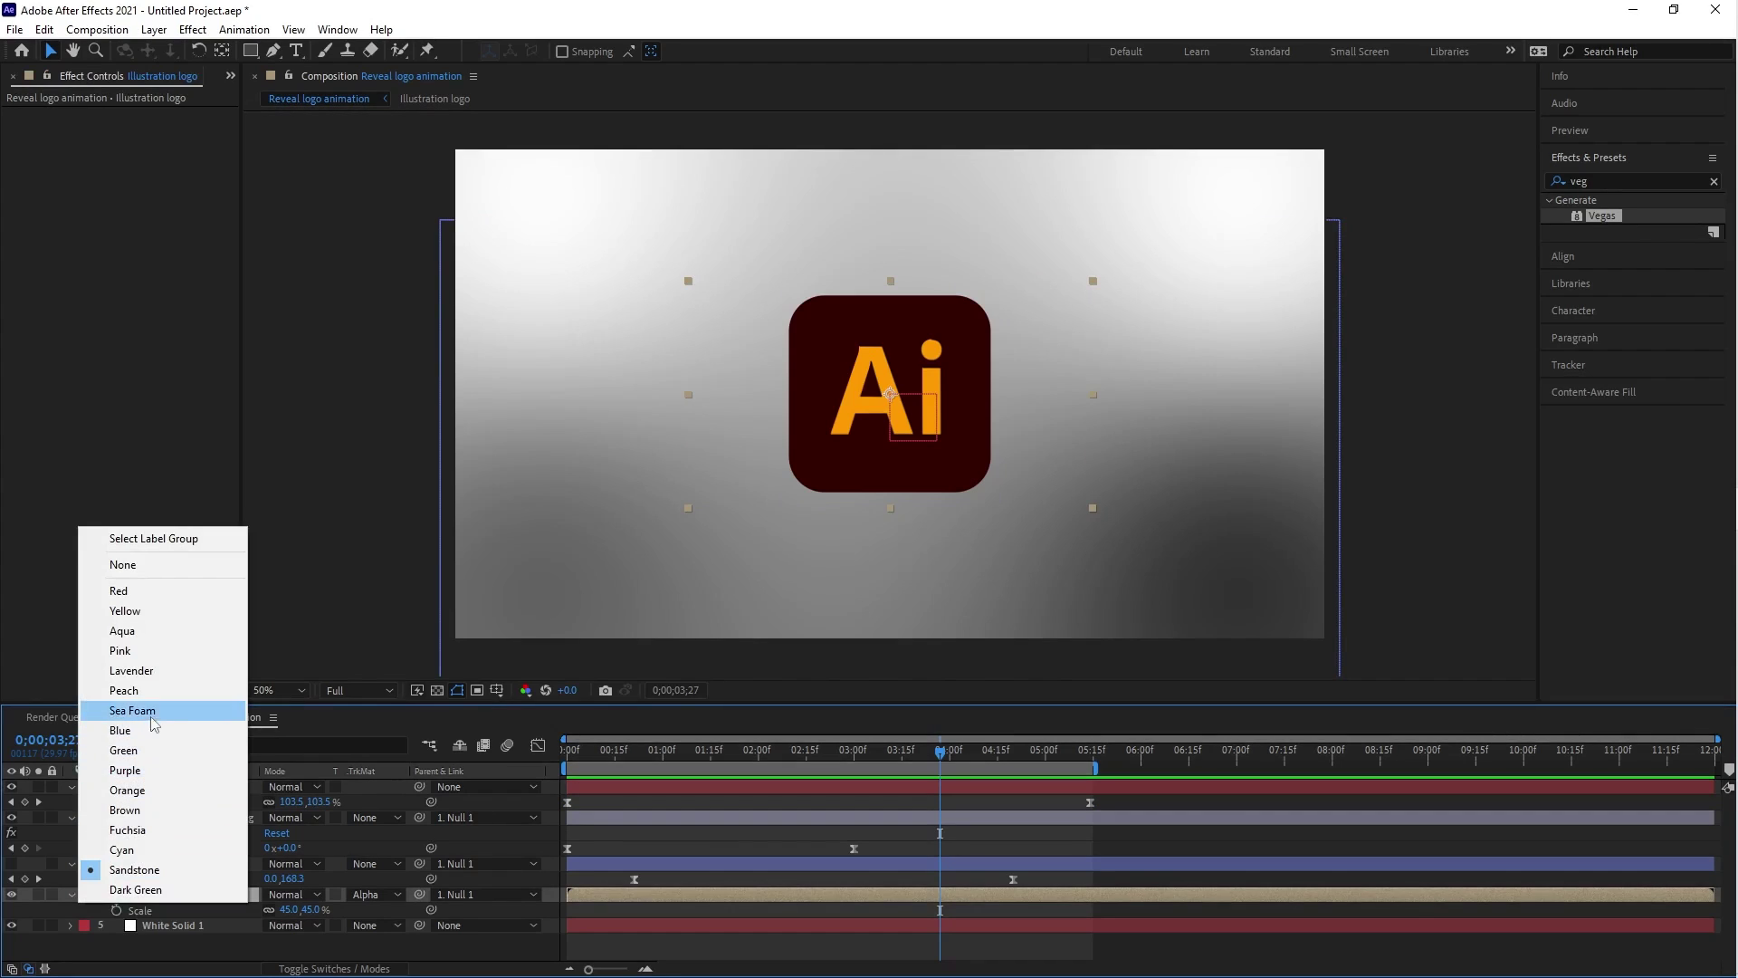
{"action": "left_click", "coordinate": [140, 791]}
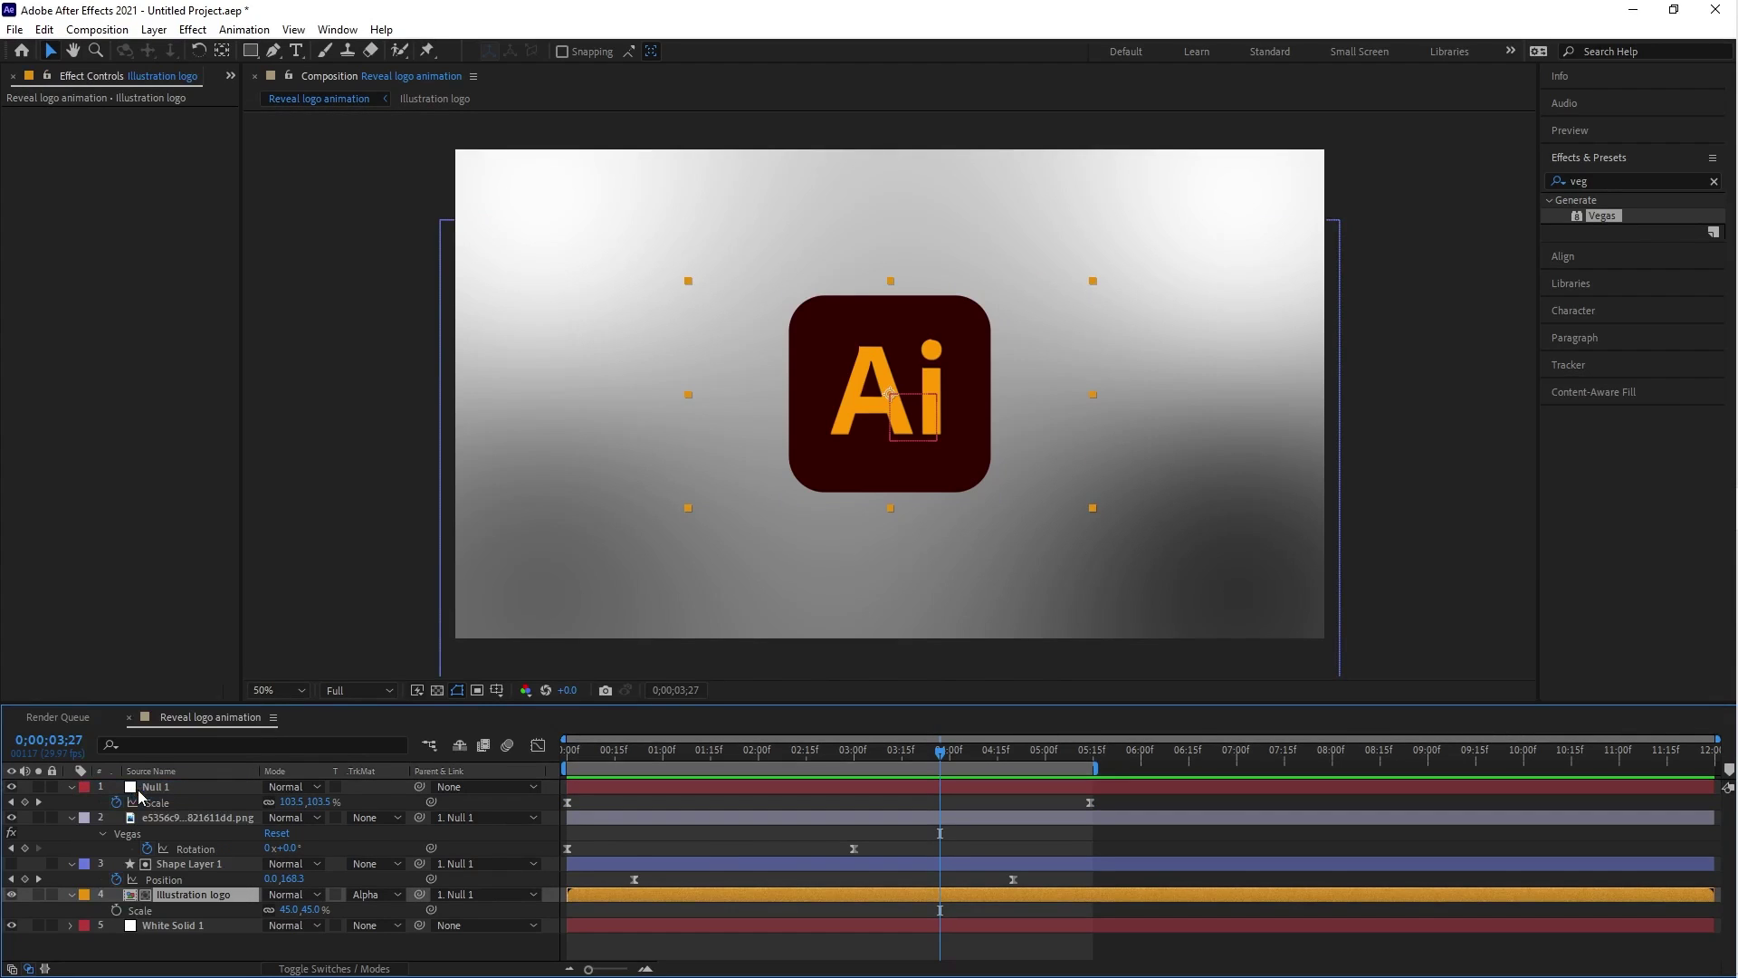
Enlarge the timeline area and apply the CC Plastic effect to the Illustration logo layer.
{"action": "left_click_drag", "start_coordinate": [751, 701], "coordinate": [752, 659]}
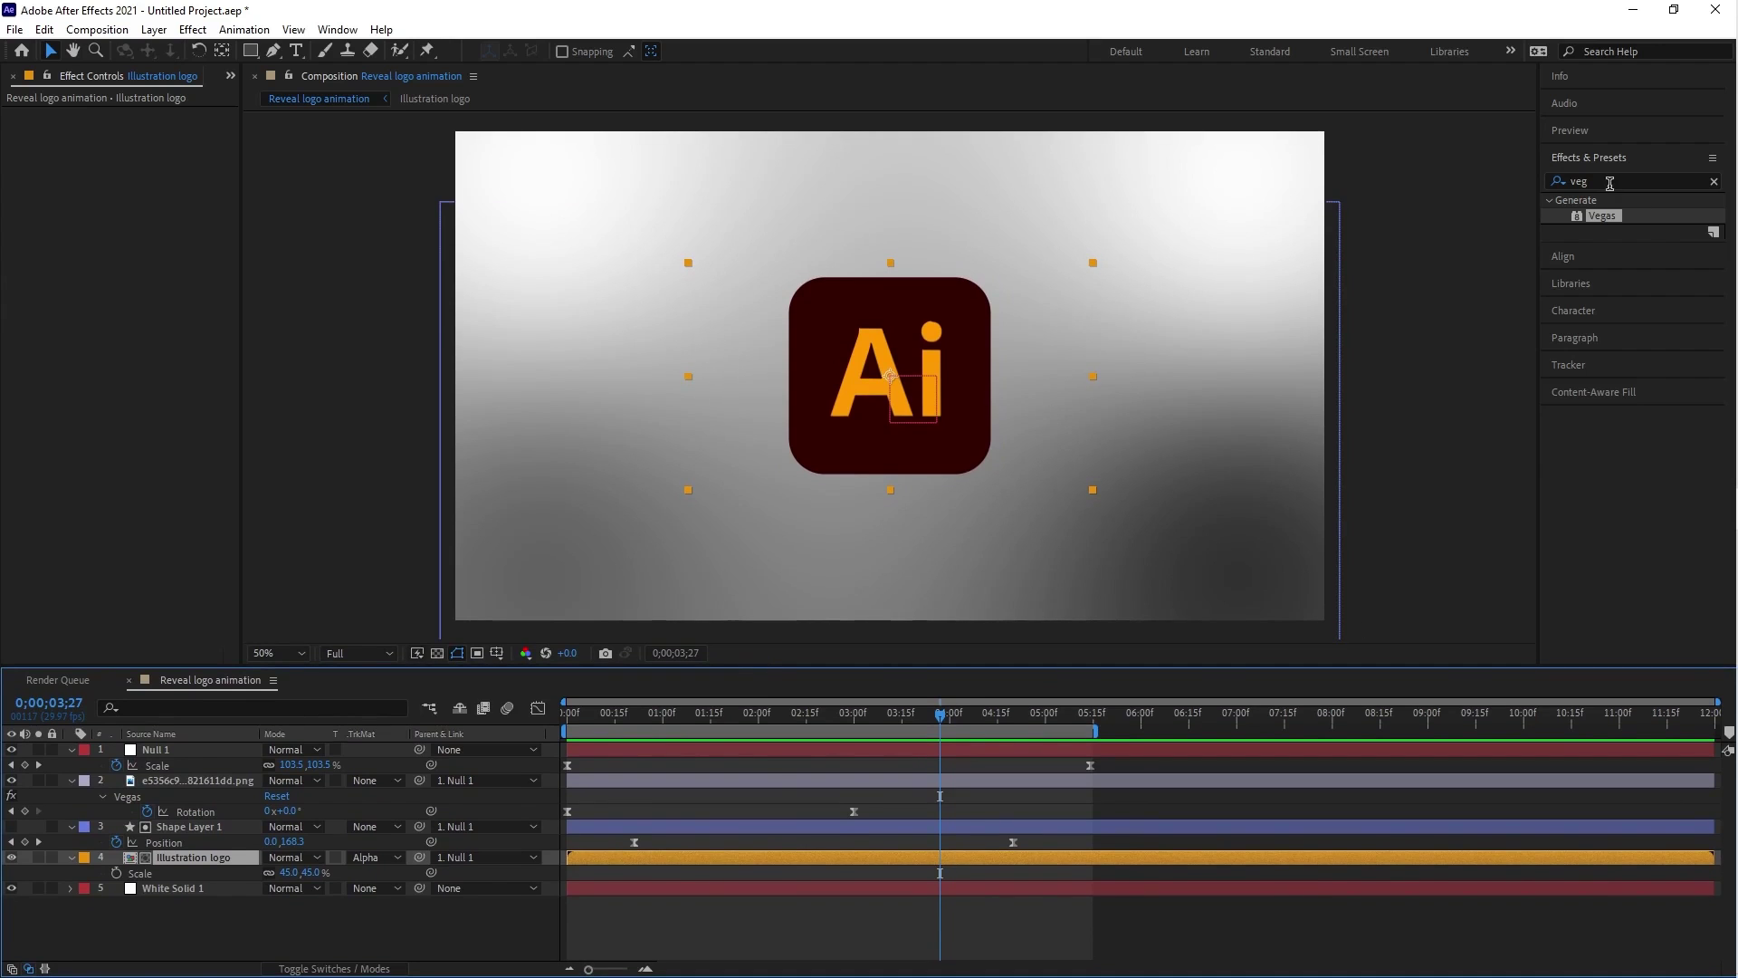
{"action": "left_click", "coordinate": [1567, 182]}
{"action": "type", "text": "cc pl"}
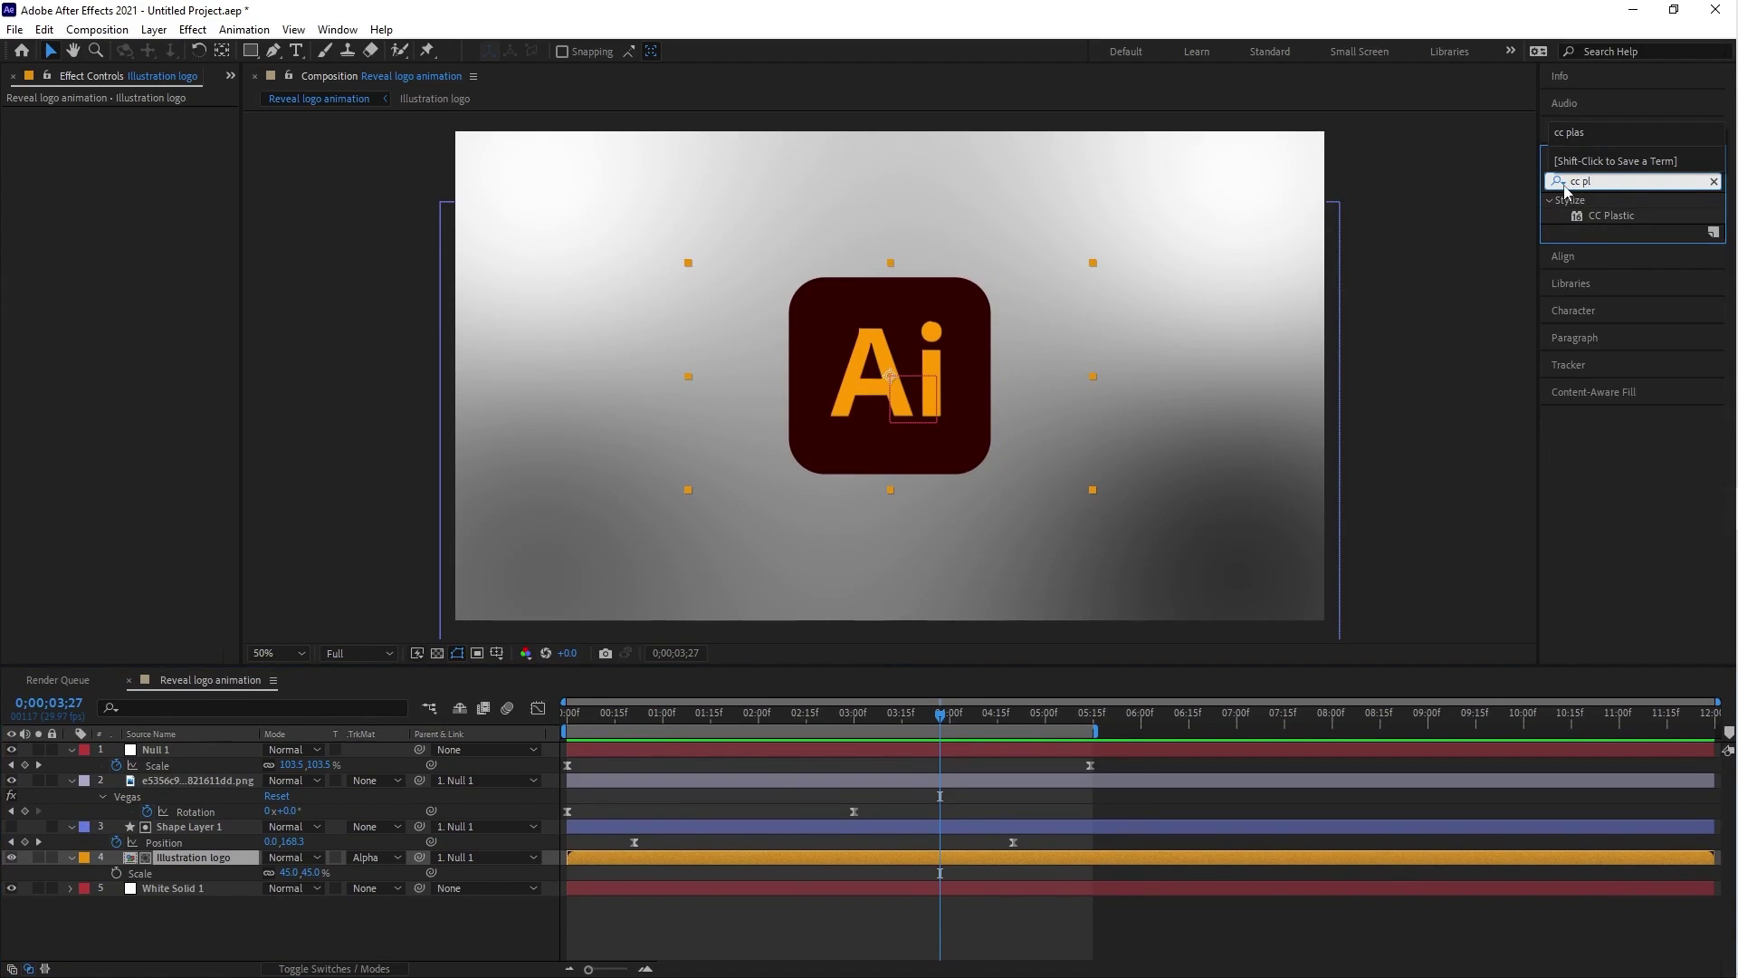
{"action": "left_click", "coordinate": [1613, 216]}
{"action": "left_click_drag", "start_coordinate": [1628, 215], "coordinate": [827, 858]}
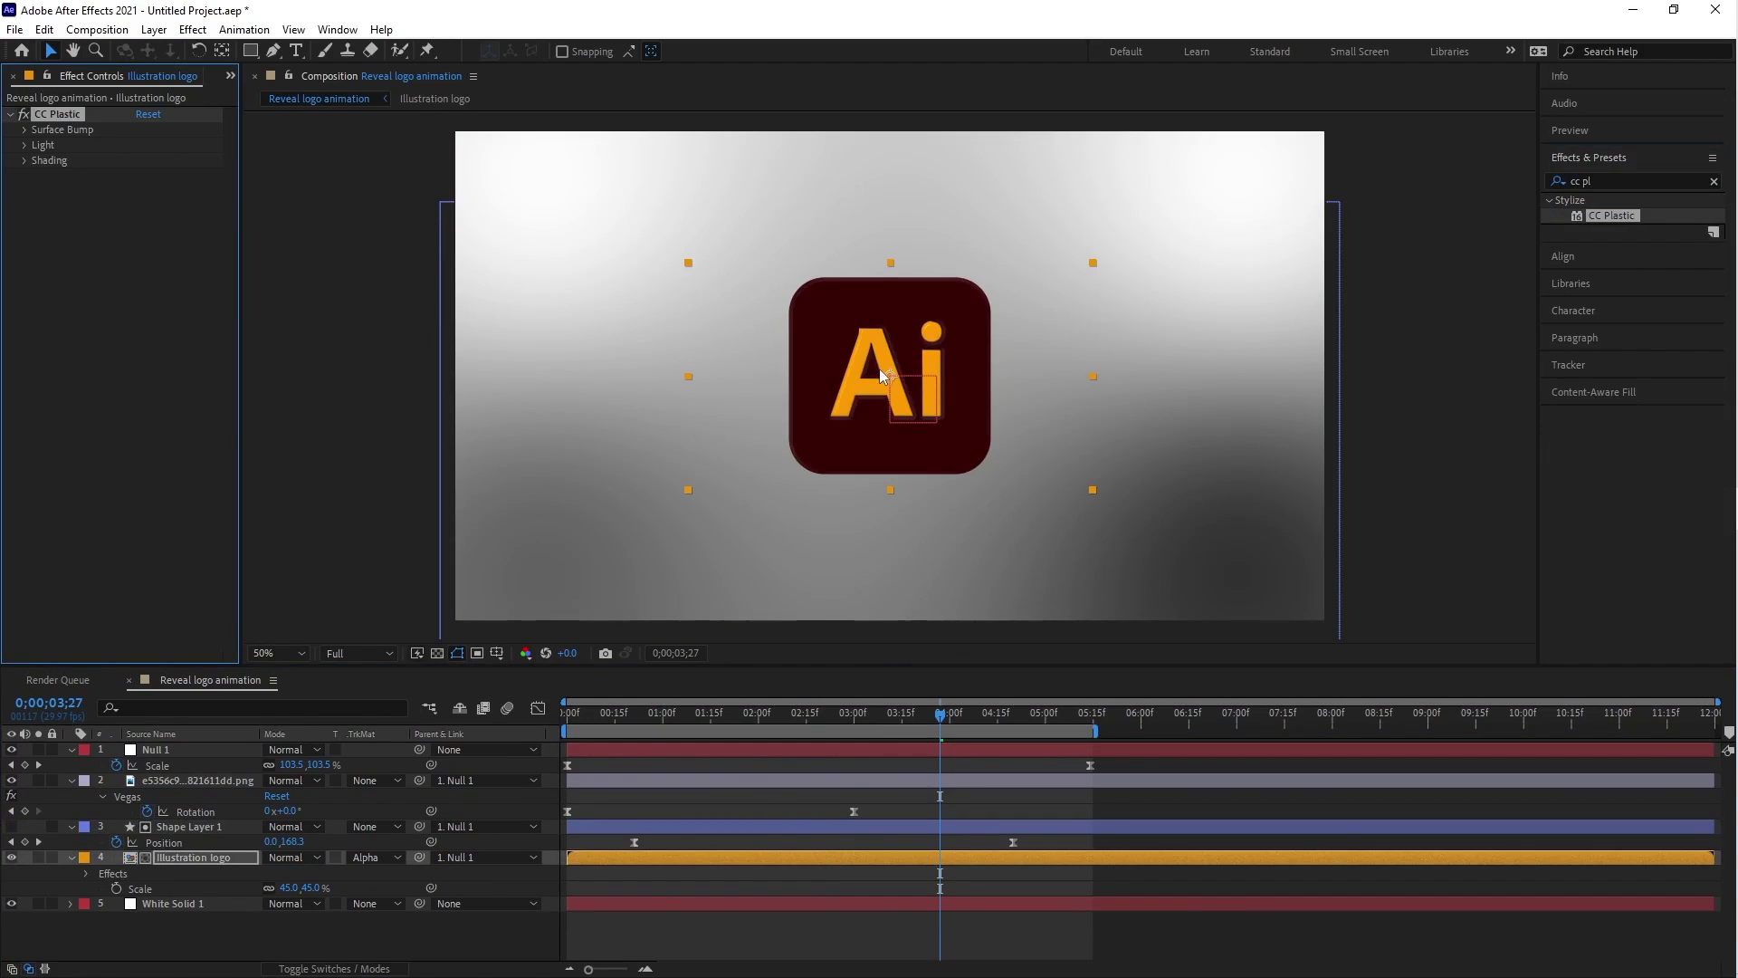
{"action": "scroll", "coordinate": [878, 368], "scroll_direction": "up", "scroll_amount": 2}
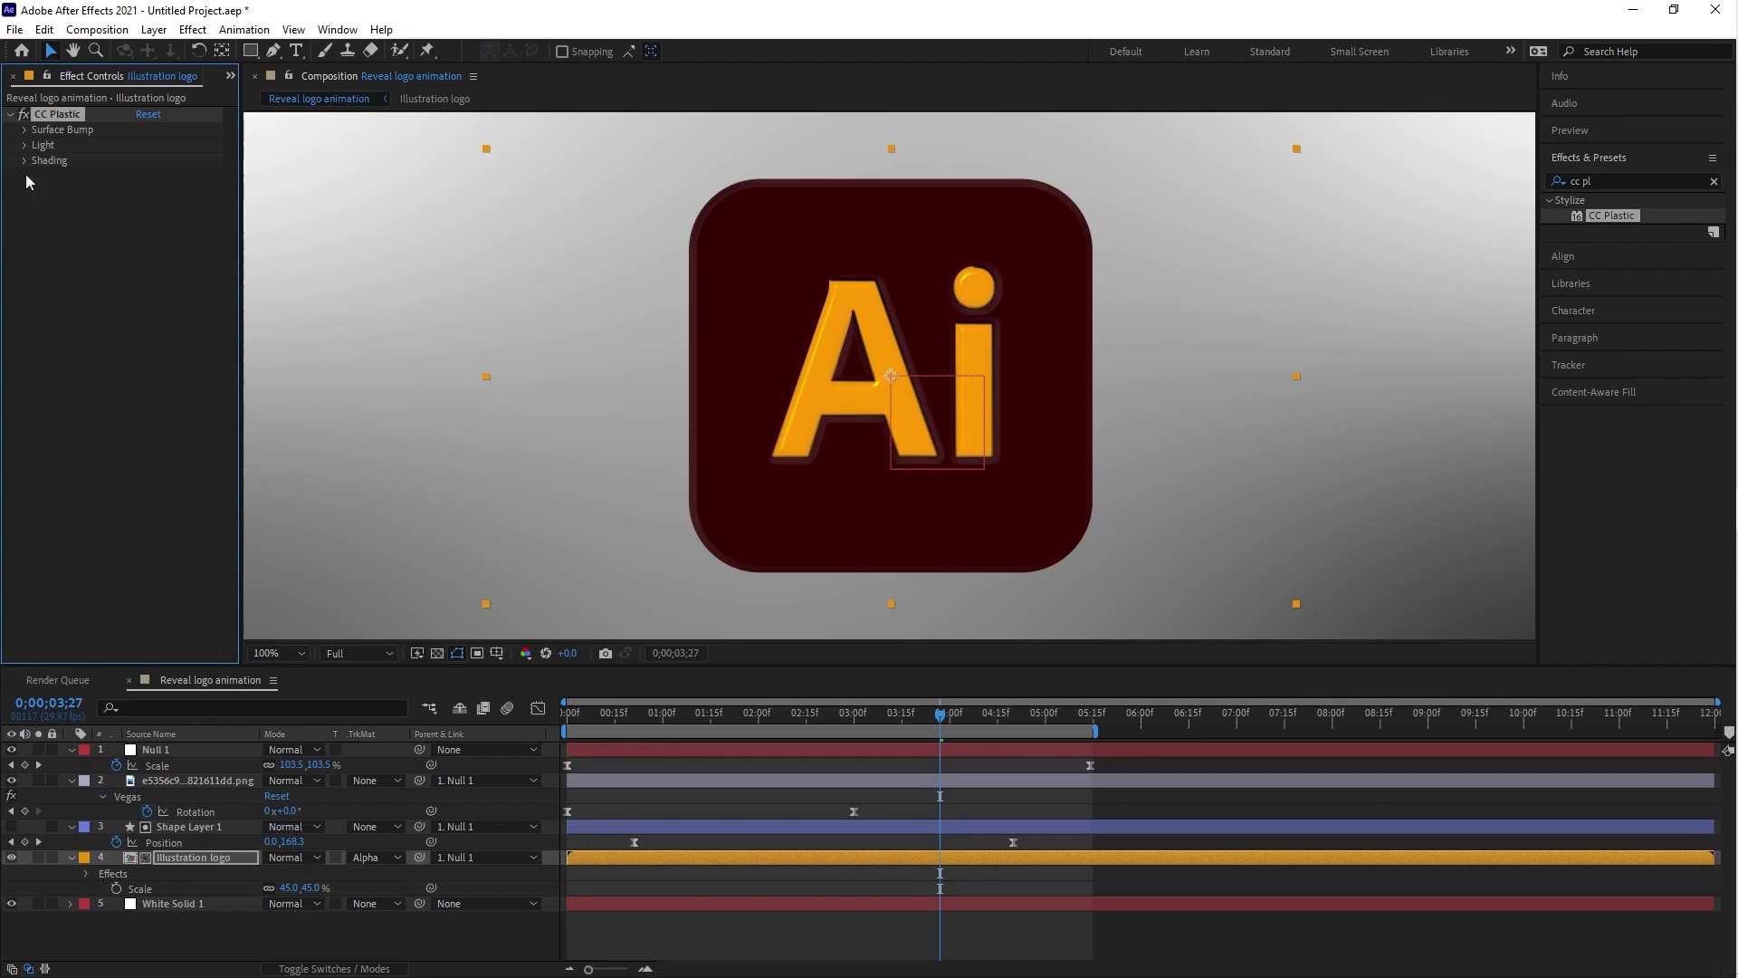
Examine CC Plastic's Surface Bump settings, its Property options and its Light settings.
{"action": "left_click", "coordinate": [24, 129]}
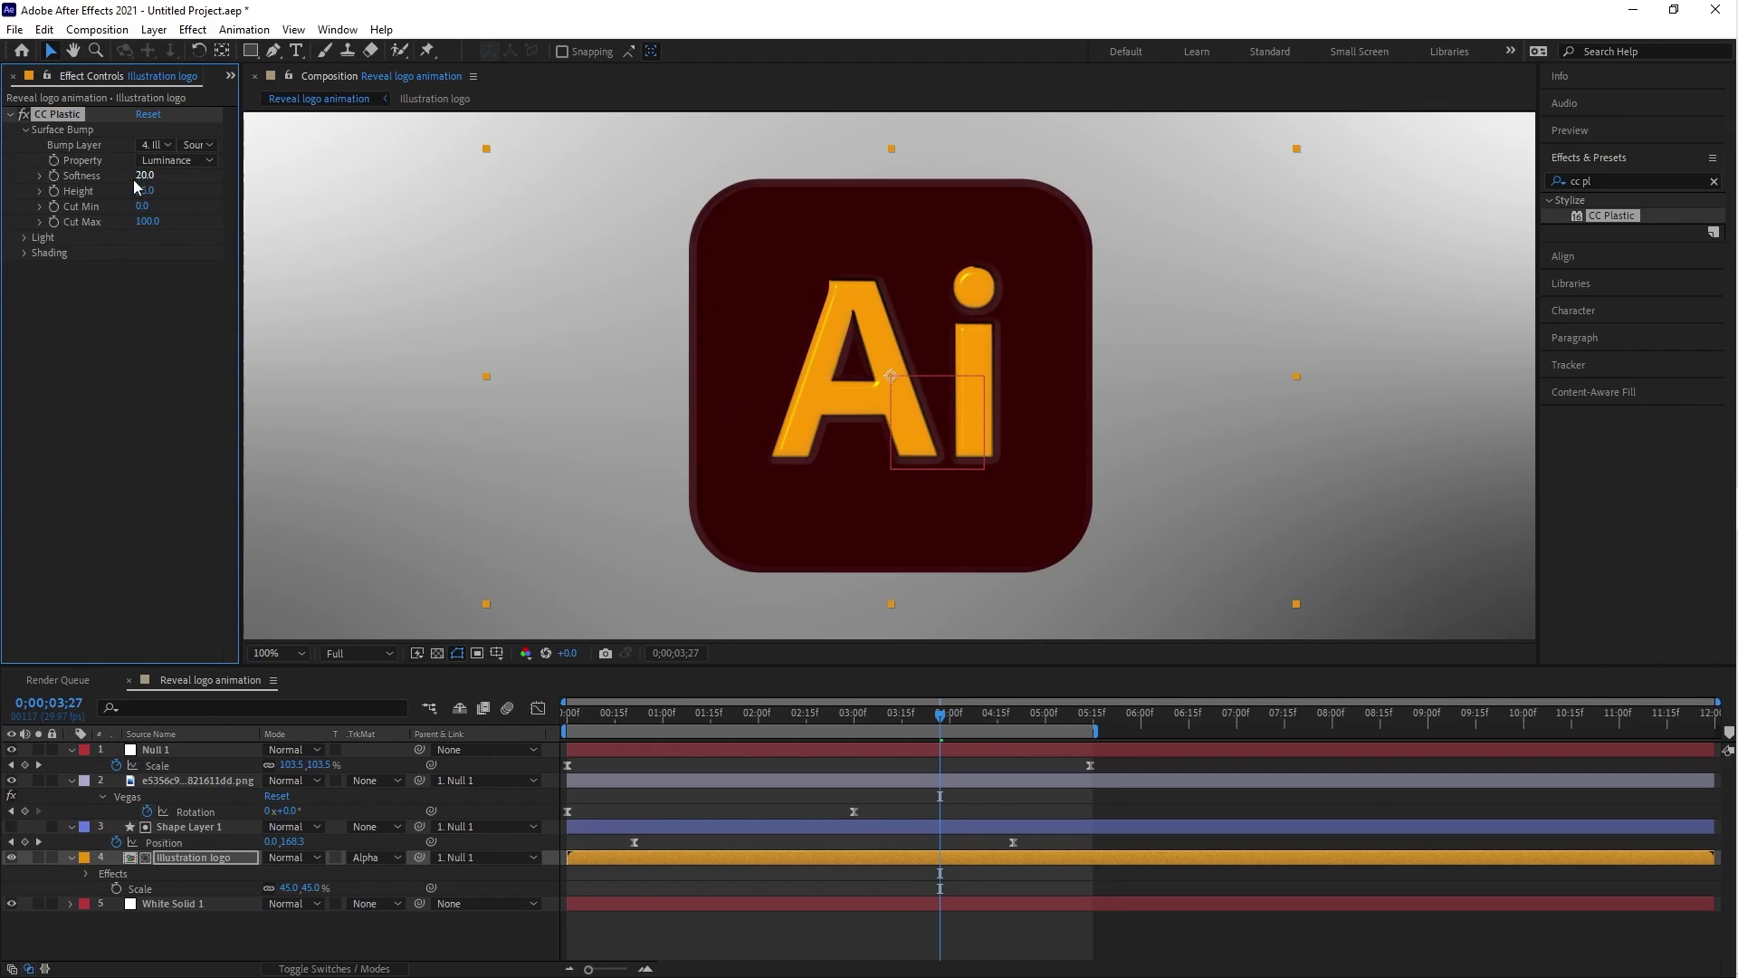
{"action": "left_click", "coordinate": [181, 161]}
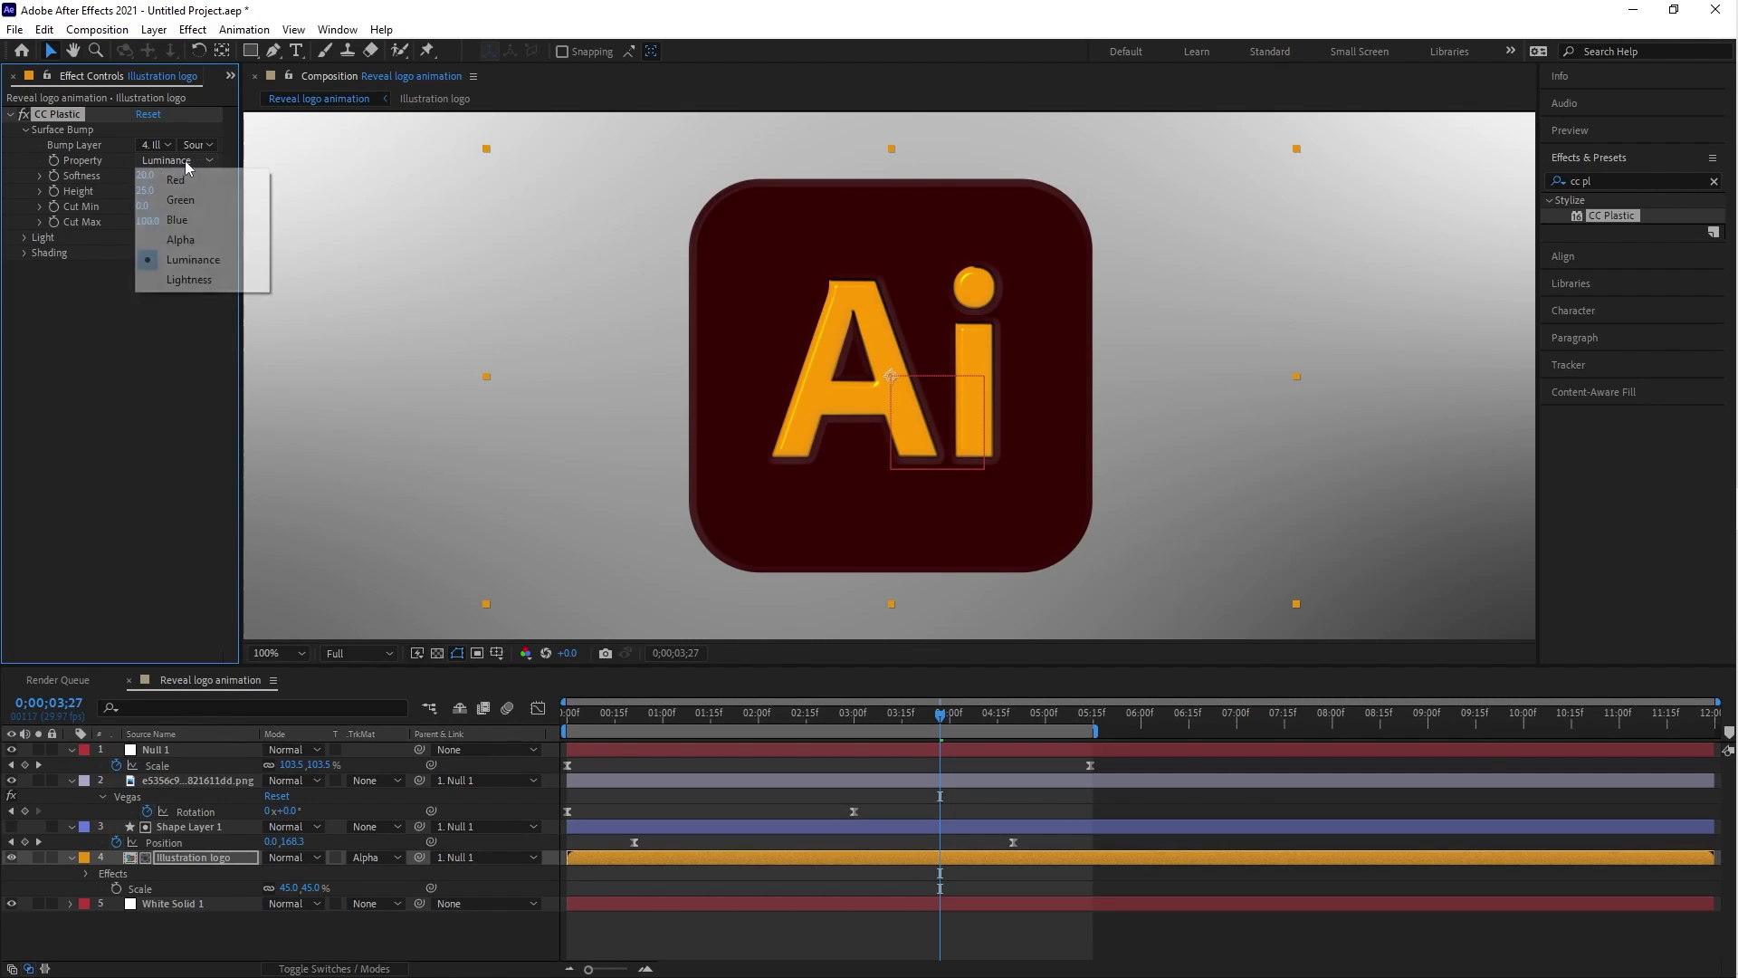
{"action": "left_click", "coordinate": [94, 167]}
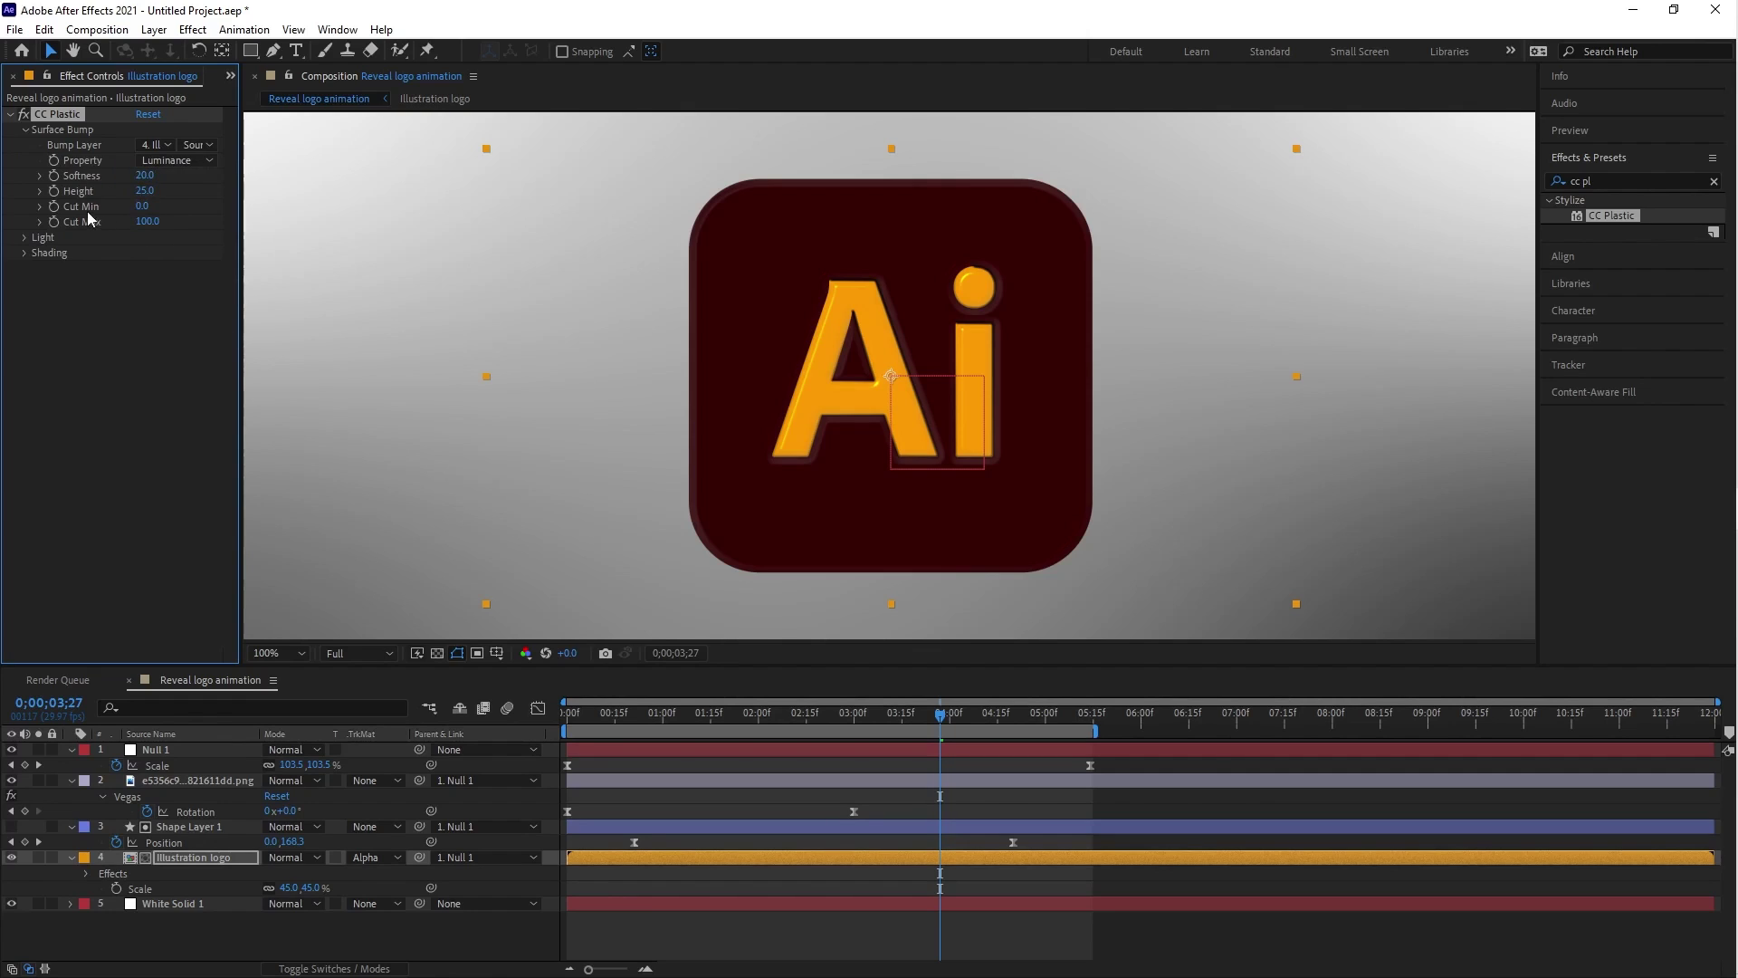
{"action": "left_click", "coordinate": [24, 238]}
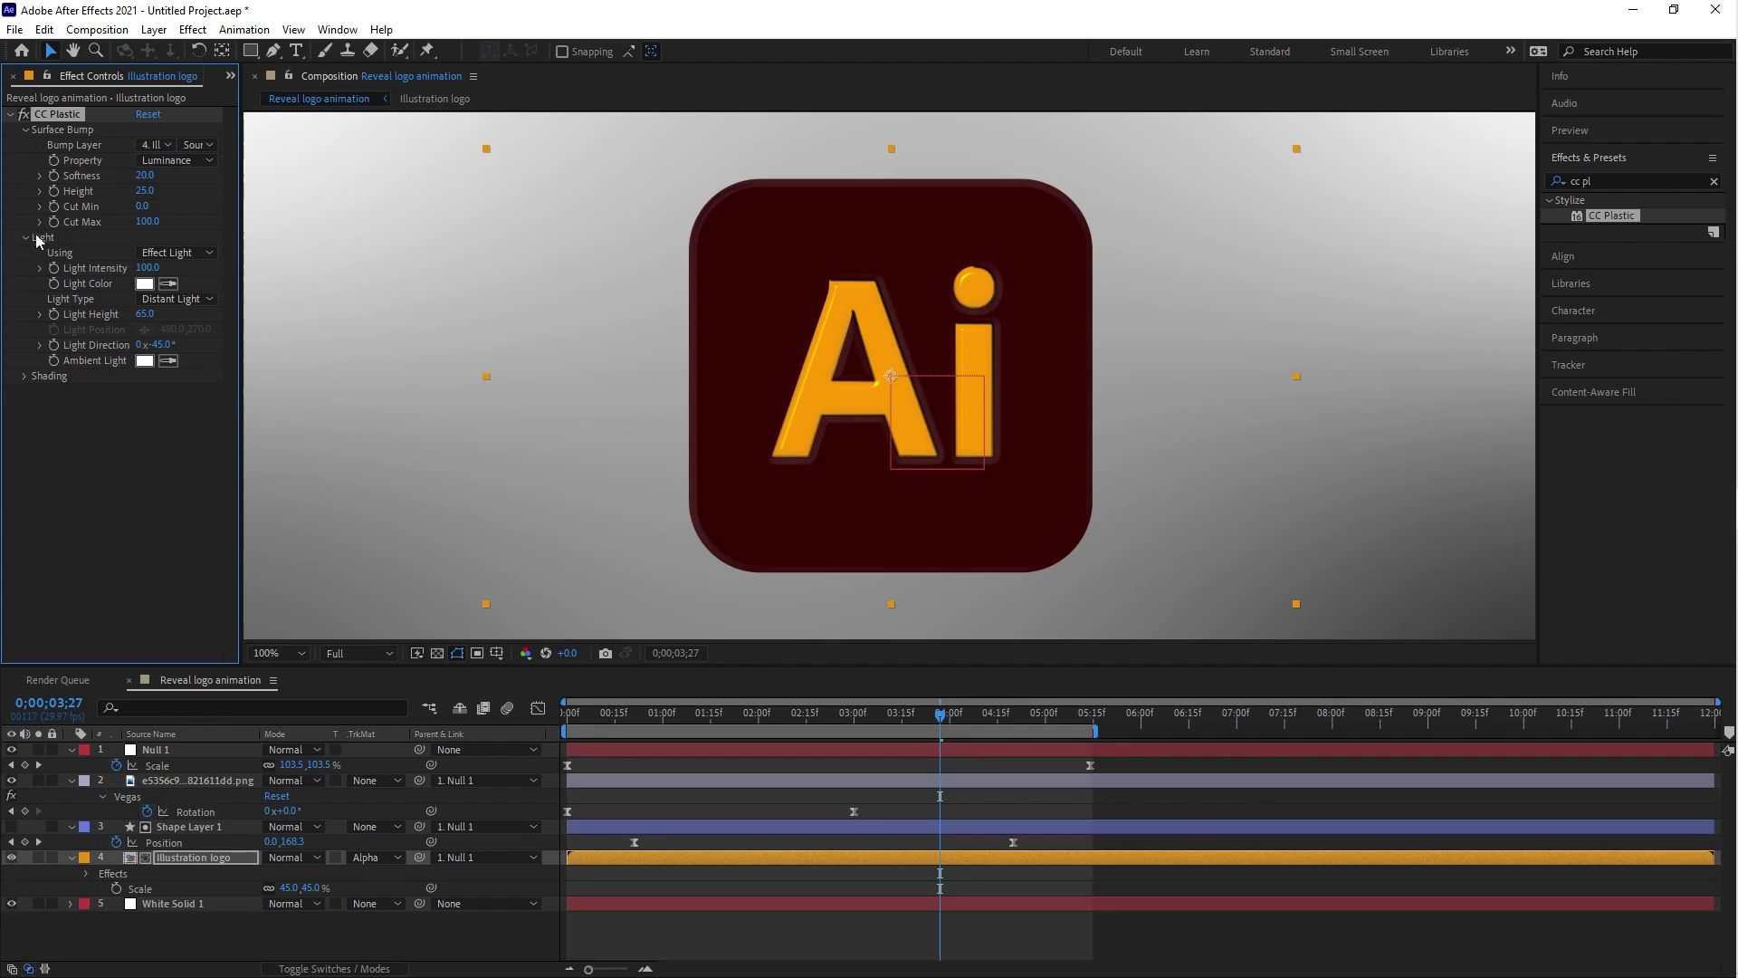
{"action": "left_click", "coordinate": [24, 238]}
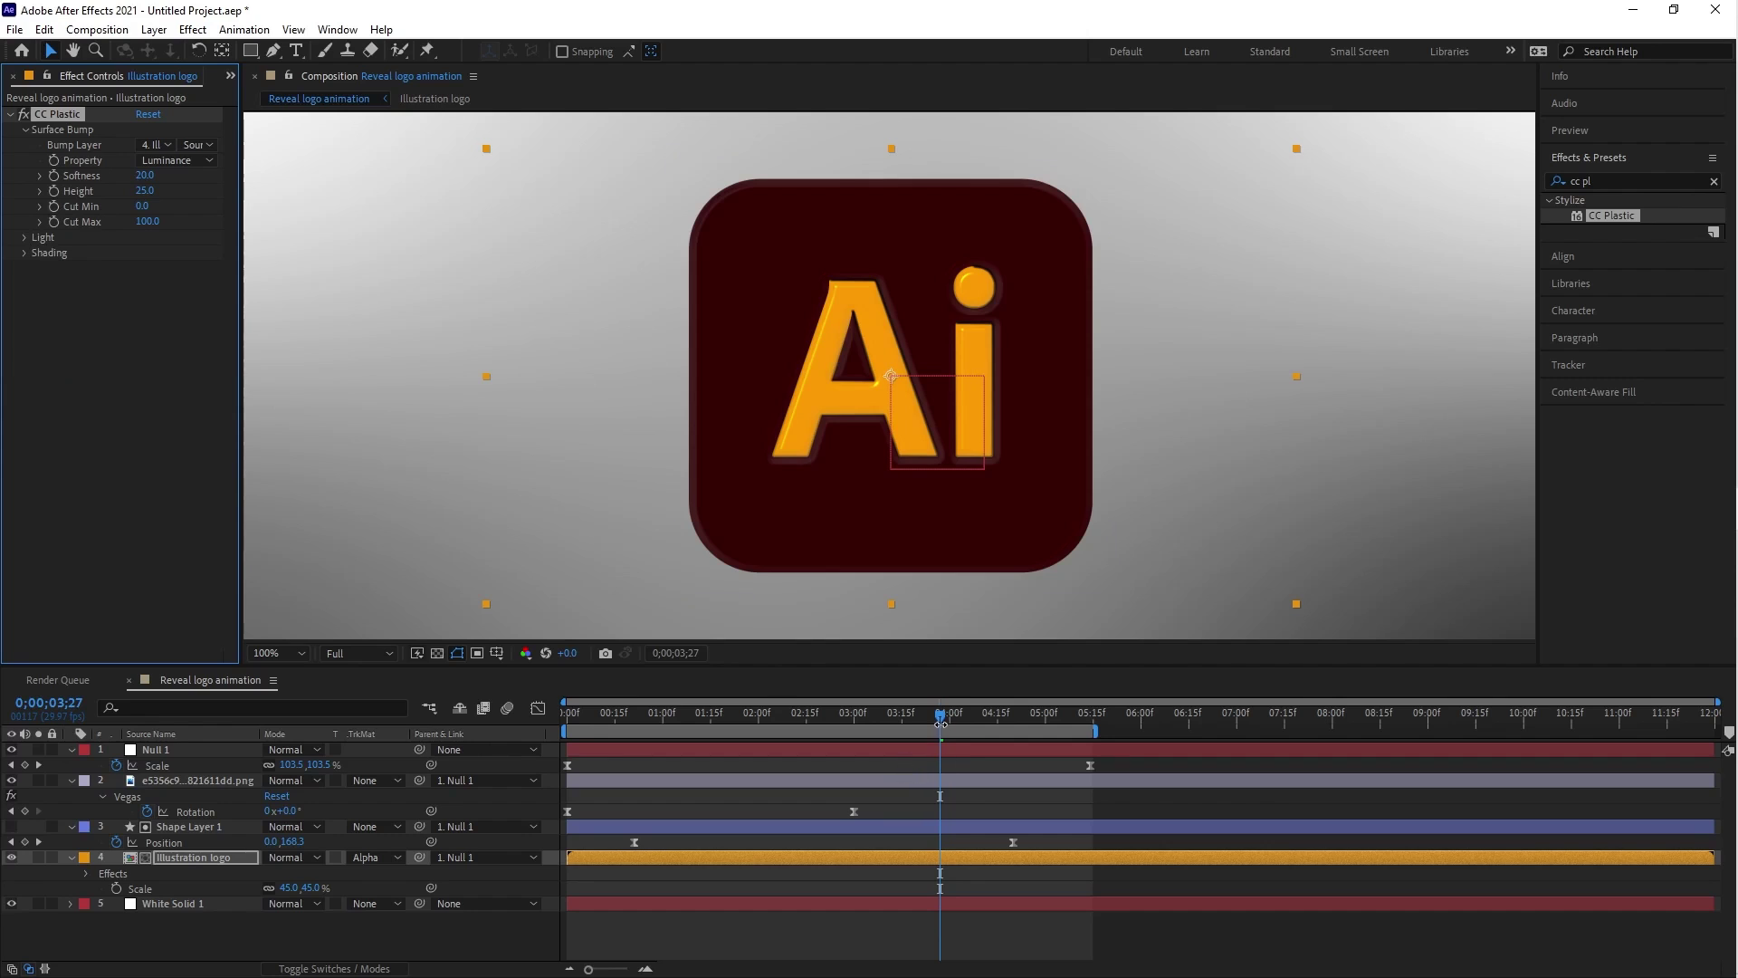
Keyframe CC Plastic's Cut Min at 0 at 0;00;04;20, and reveal the layer's keyframed properties with the playhead at 0;00;05;14.
{"action": "left_click_drag", "start_coordinate": [938, 720], "coordinate": [1017, 732]}
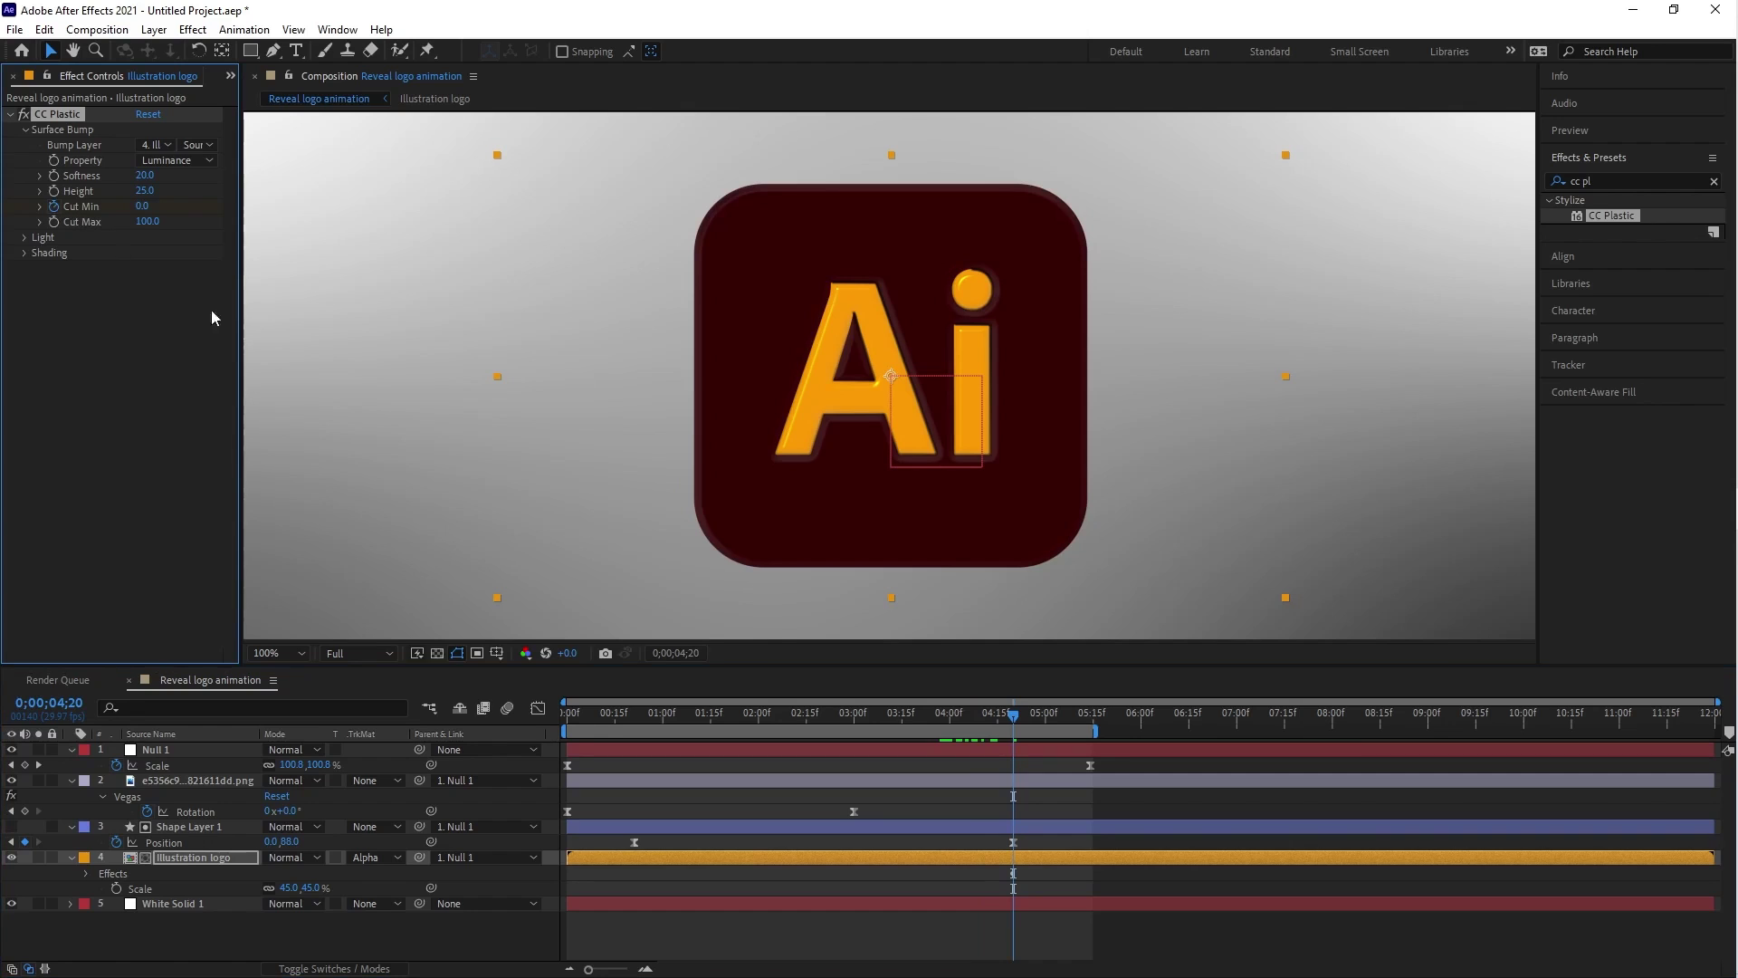
{"action": "left_click_drag", "start_coordinate": [1018, 715], "coordinate": [1083, 738]}
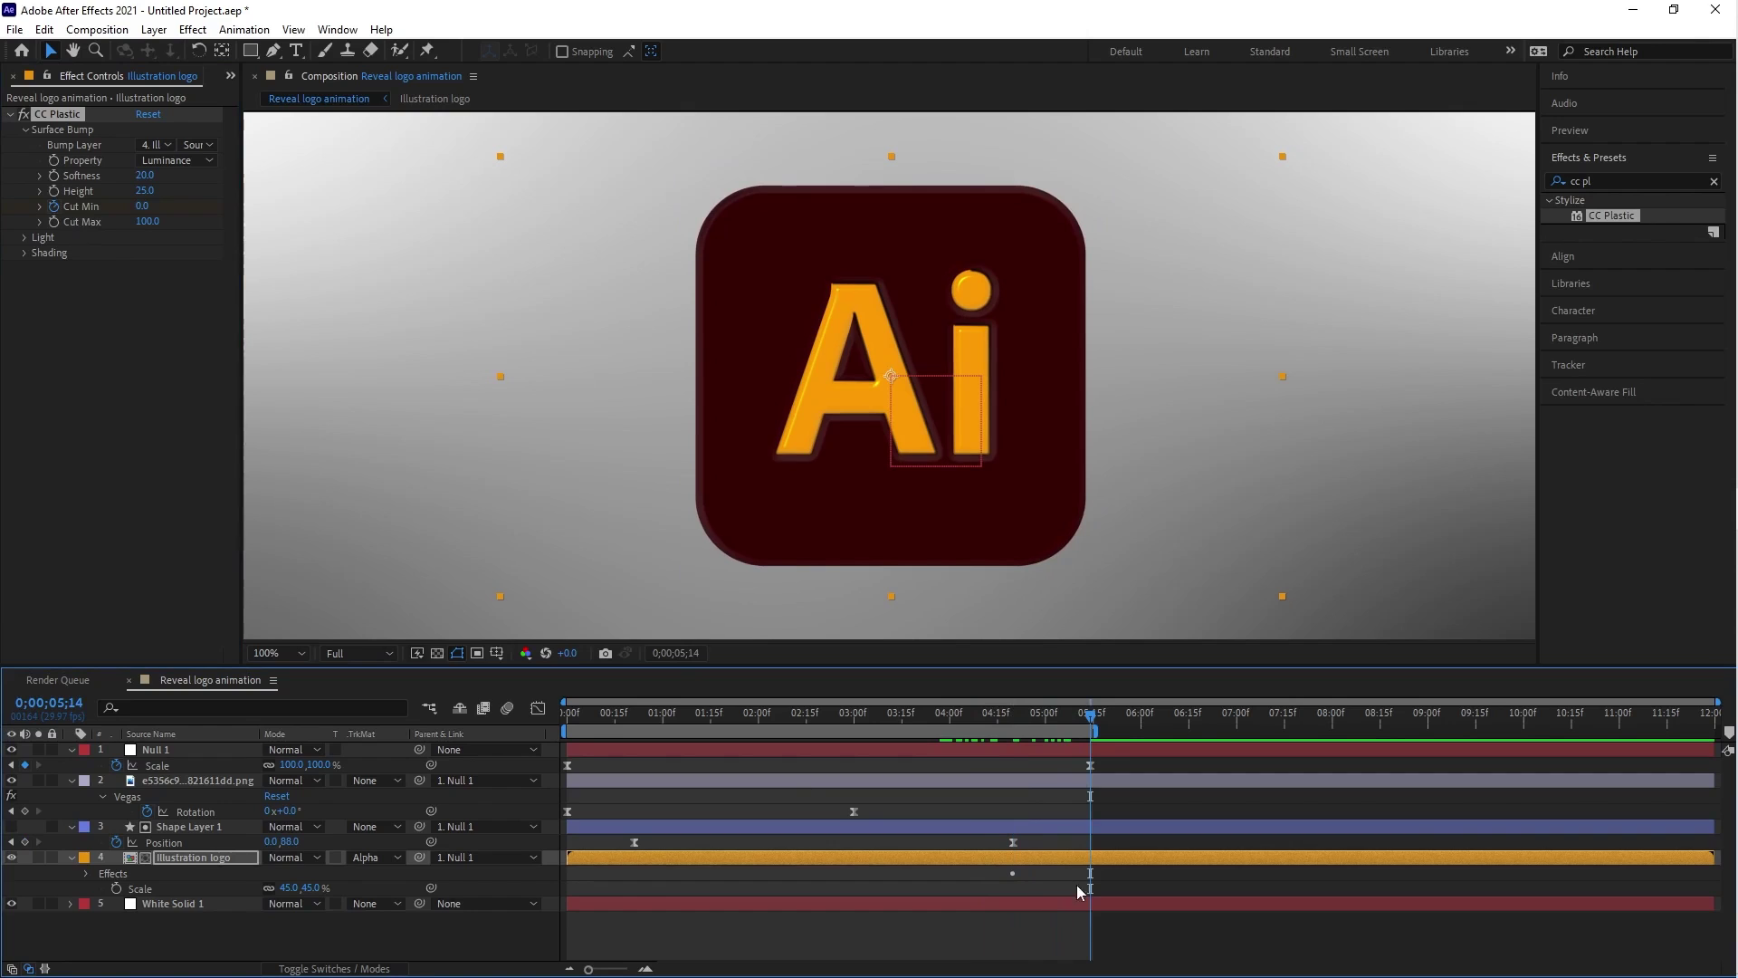
{"action": "key", "text": "u"}
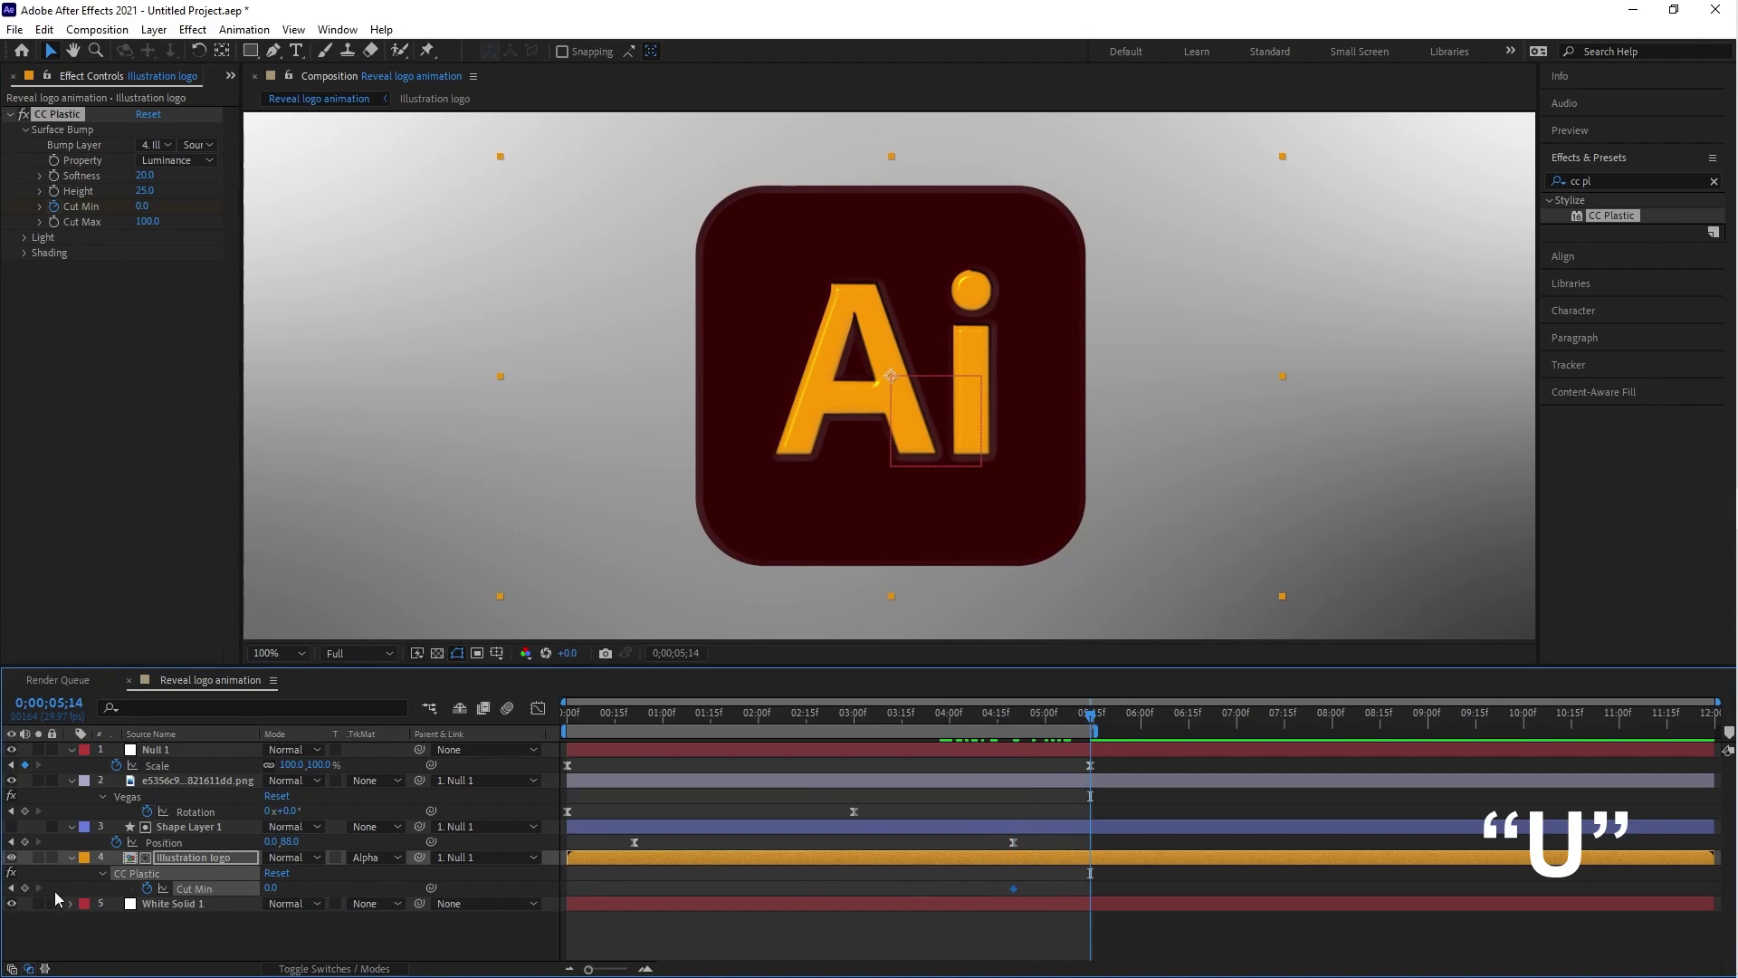
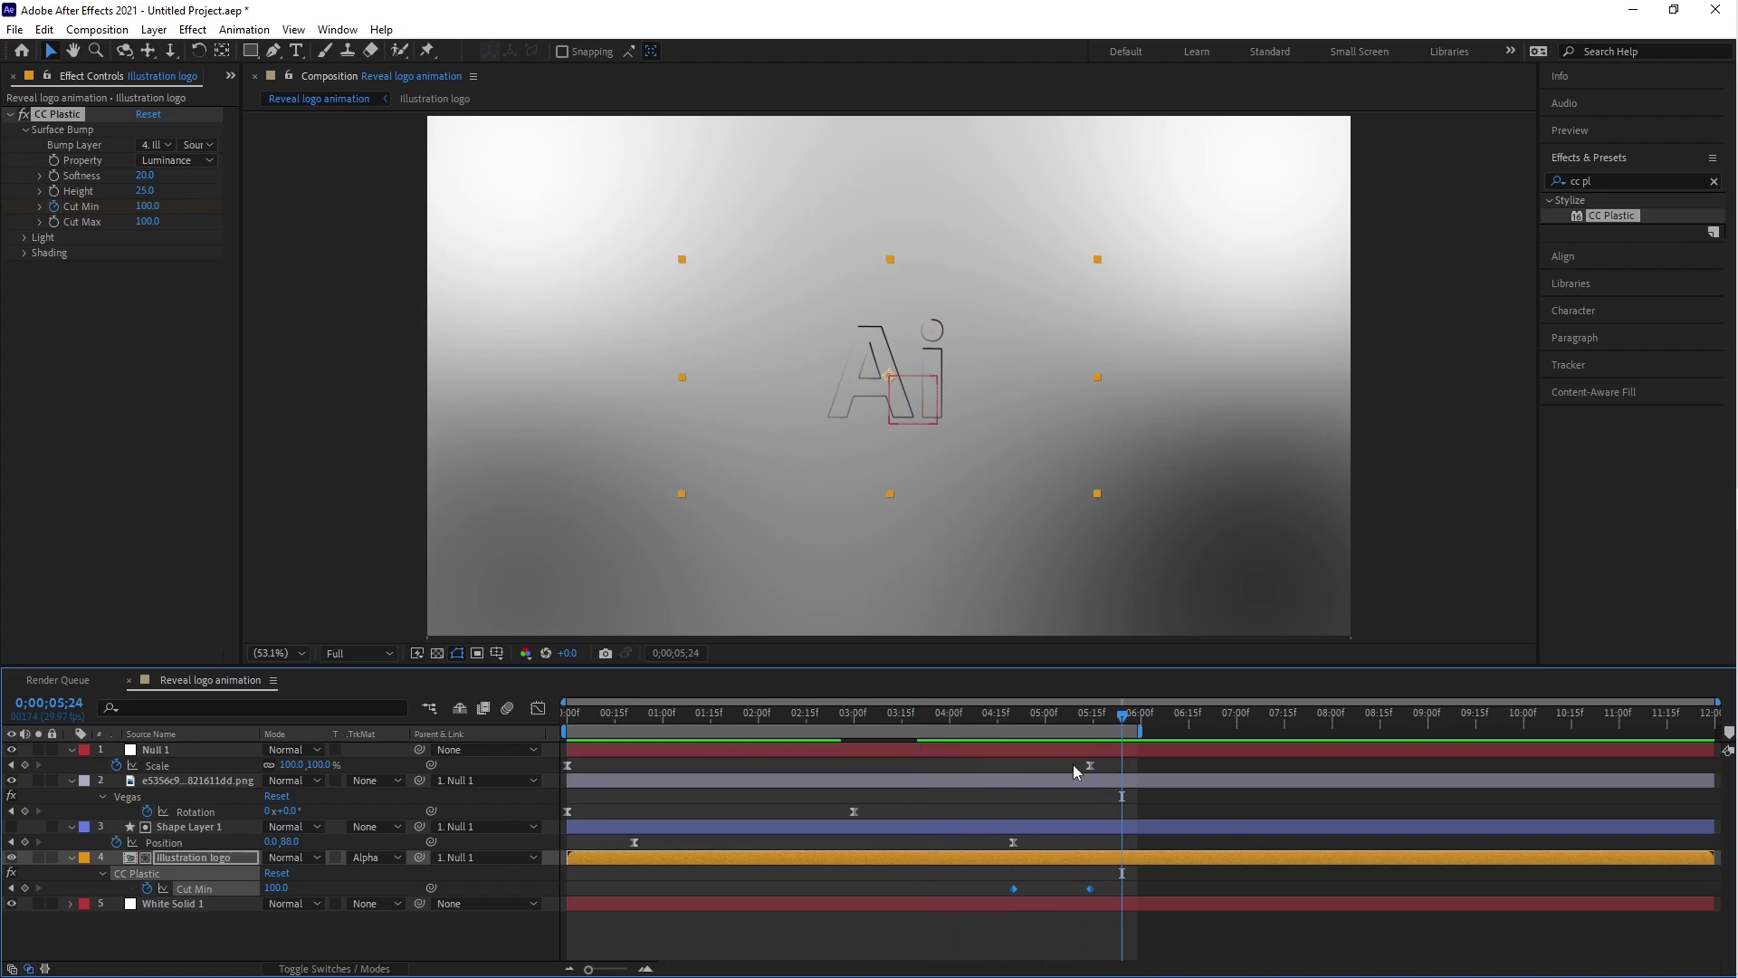
Move the null object's last Scale keyframe to about 0;00;05;26 and preview from 0;00;04;11.
{"action": "left_click_drag", "start_coordinate": [1090, 765], "coordinate": [1128, 769]}
{"action": "left_click", "coordinate": [984, 720]}
{"action": "key", "text": "space"}
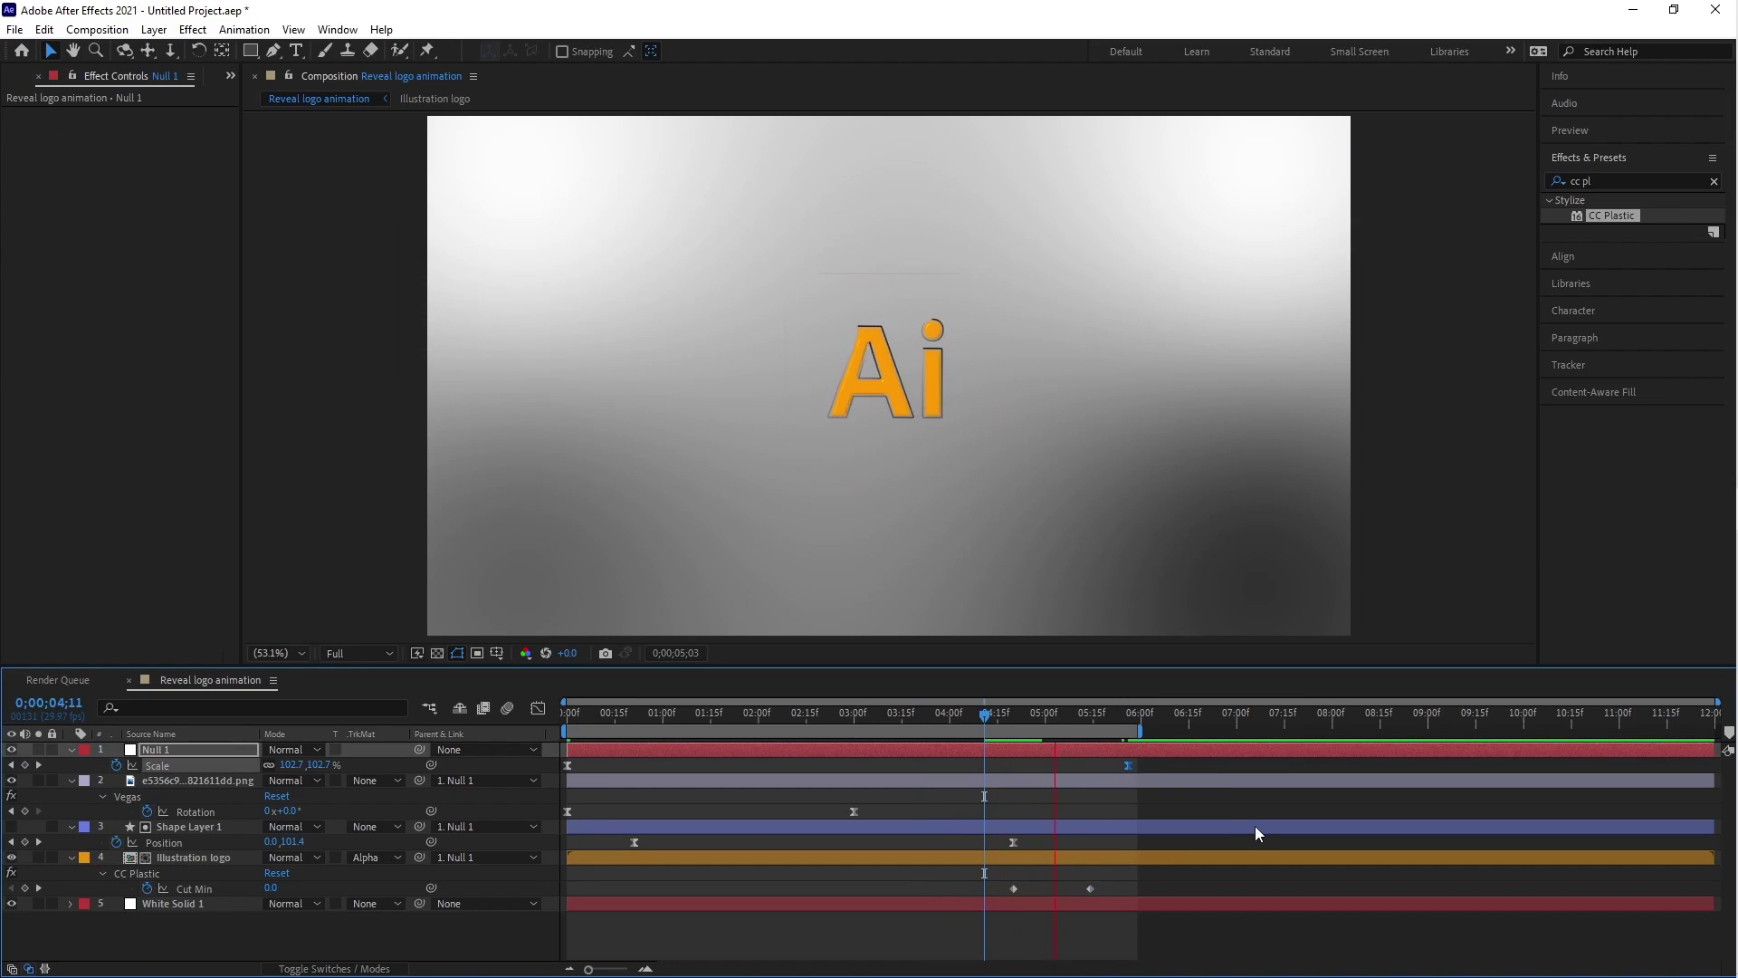
{"action": "key", "text": "space"}
Apply Easy Ease to both Cut Min keyframes, move the second one to about 0;00;05;26 and preview the result.
{"action": "left_click_drag", "start_coordinate": [1105, 876], "coordinate": [1011, 901]}
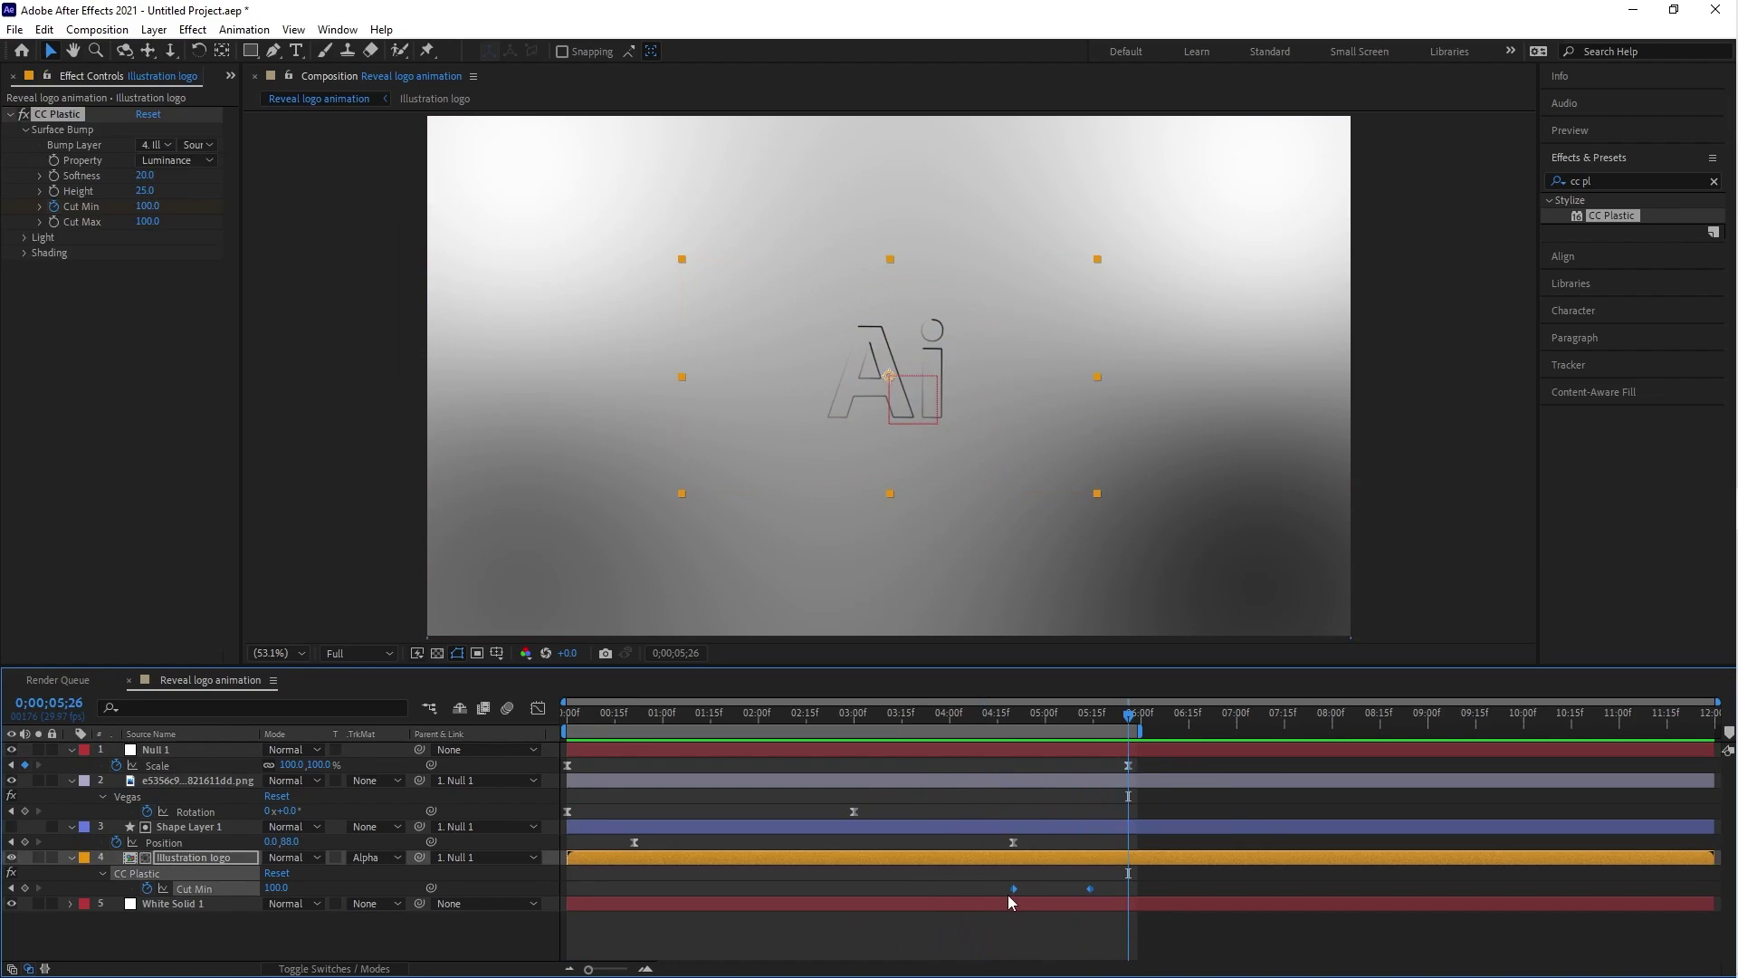
{"action": "key", "text": "F9"}
{"action": "left_click", "coordinate": [1073, 885]}
{"action": "left_click_drag", "start_coordinate": [1090, 888], "coordinate": [1132, 892]}
{"action": "left_click", "coordinate": [923, 721]}
{"action": "key", "text": "space"}
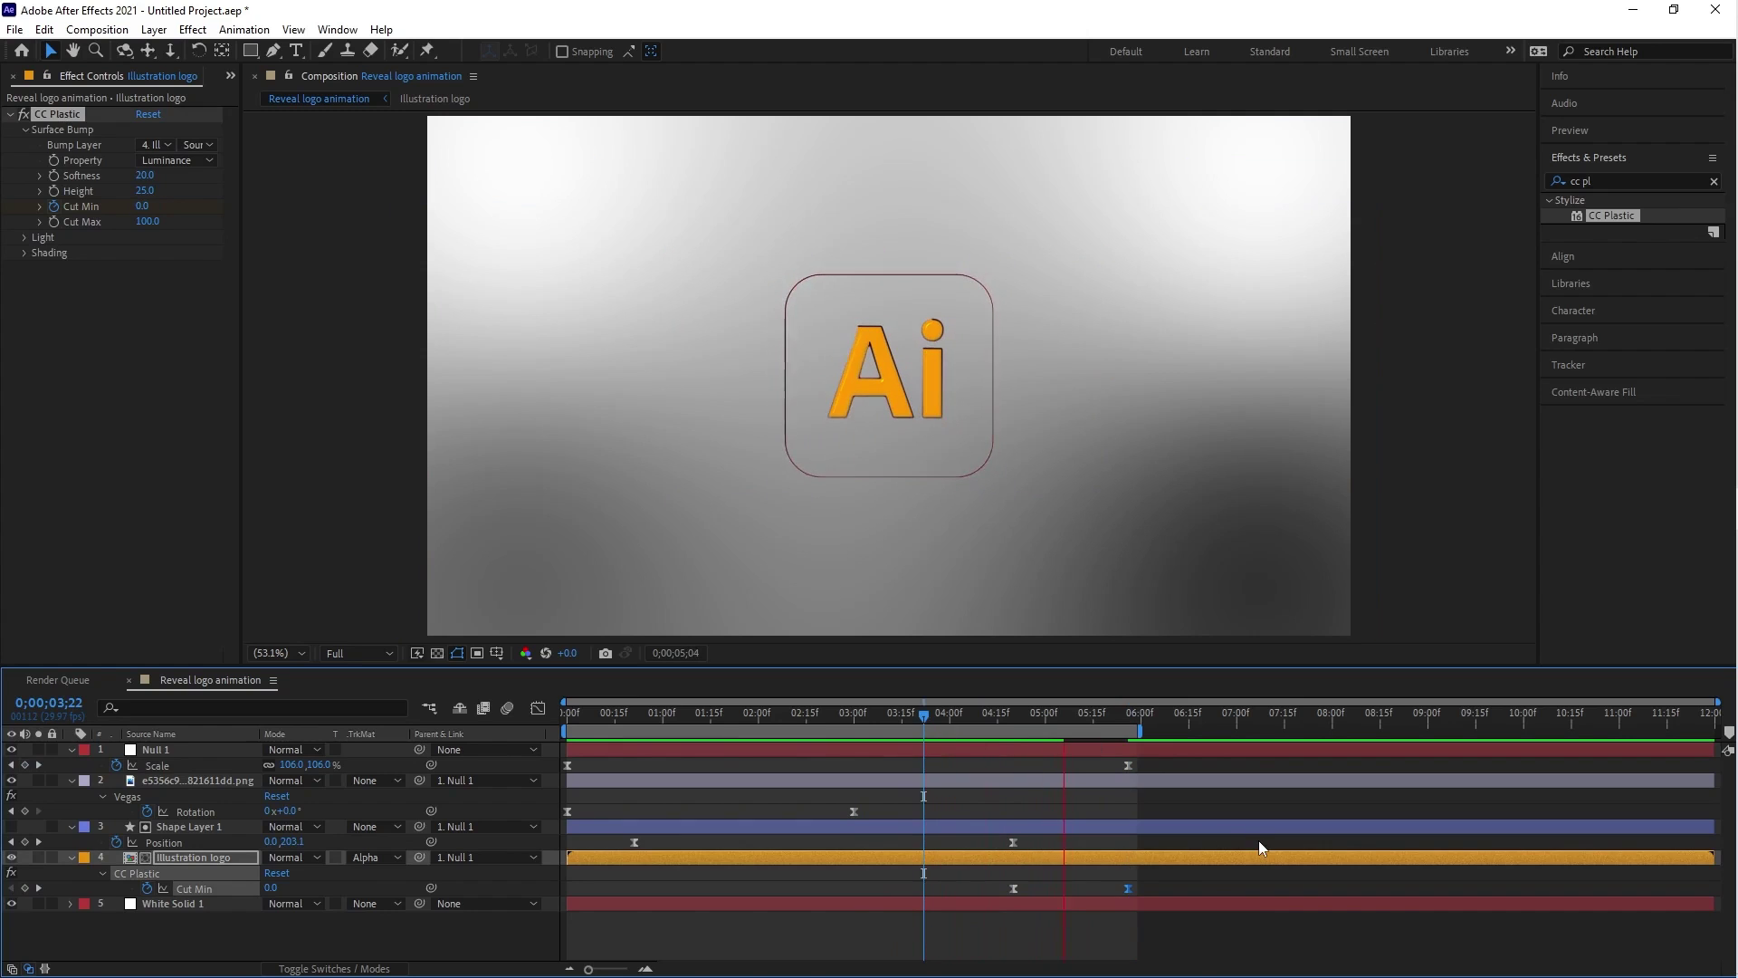
{"action": "left_click", "coordinate": [944, 721]}
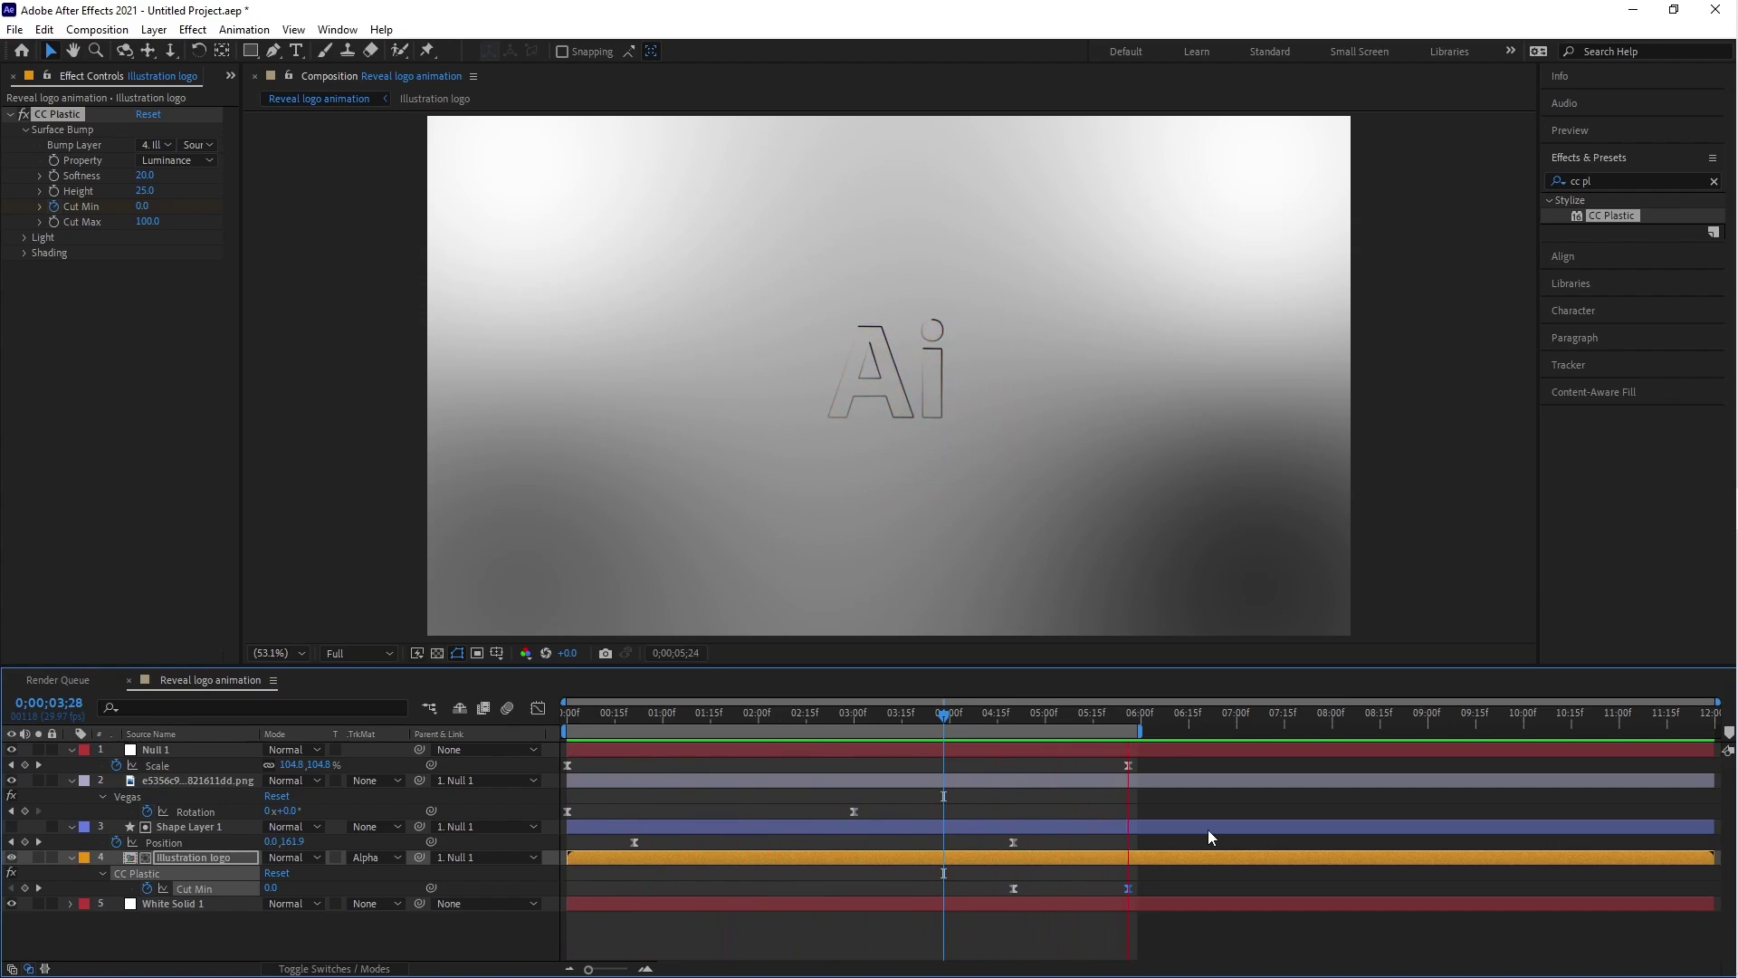
Extend the work area to about 7 seconds and apply CC Light Sweep to the Illustration logo layer.
{"action": "left_click_drag", "start_coordinate": [1138, 730], "coordinate": [1236, 731]}
{"action": "left_click", "coordinate": [1609, 182]}
{"action": "key", "text": "ctrl+a"}
{"action": "type", "text": "cc light"}
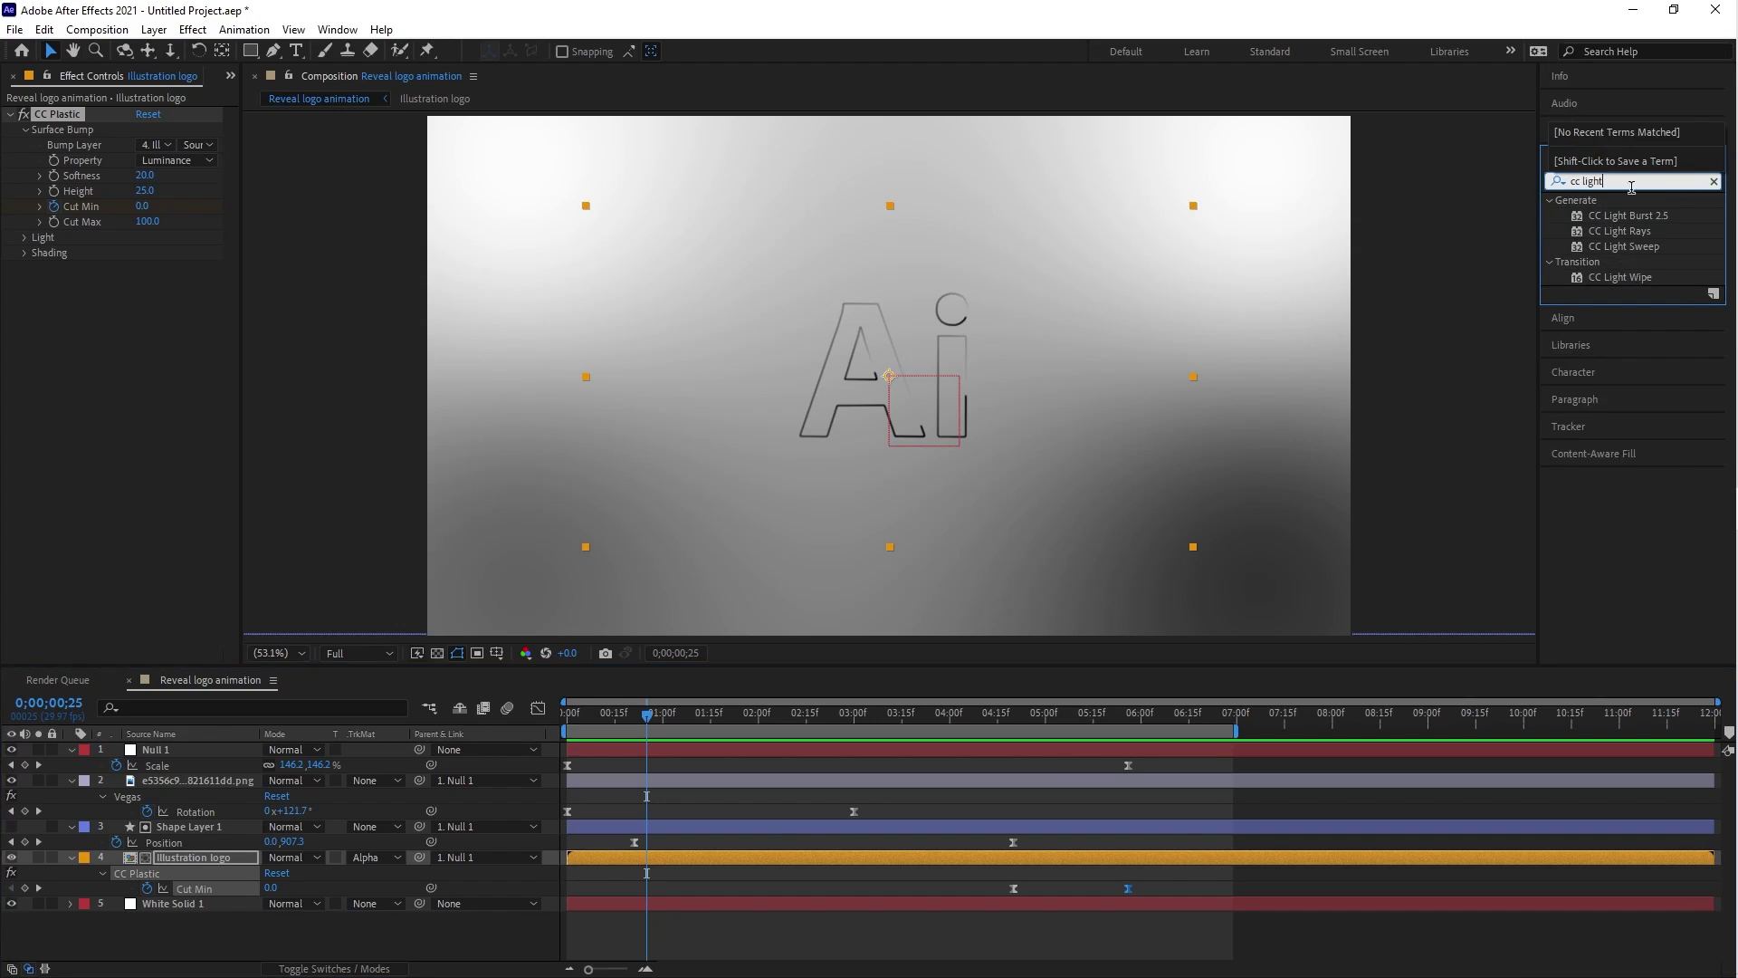
{"action": "left_click", "coordinate": [1654, 247]}
{"action": "left_click_drag", "start_coordinate": [1655, 246], "coordinate": [969, 862]}
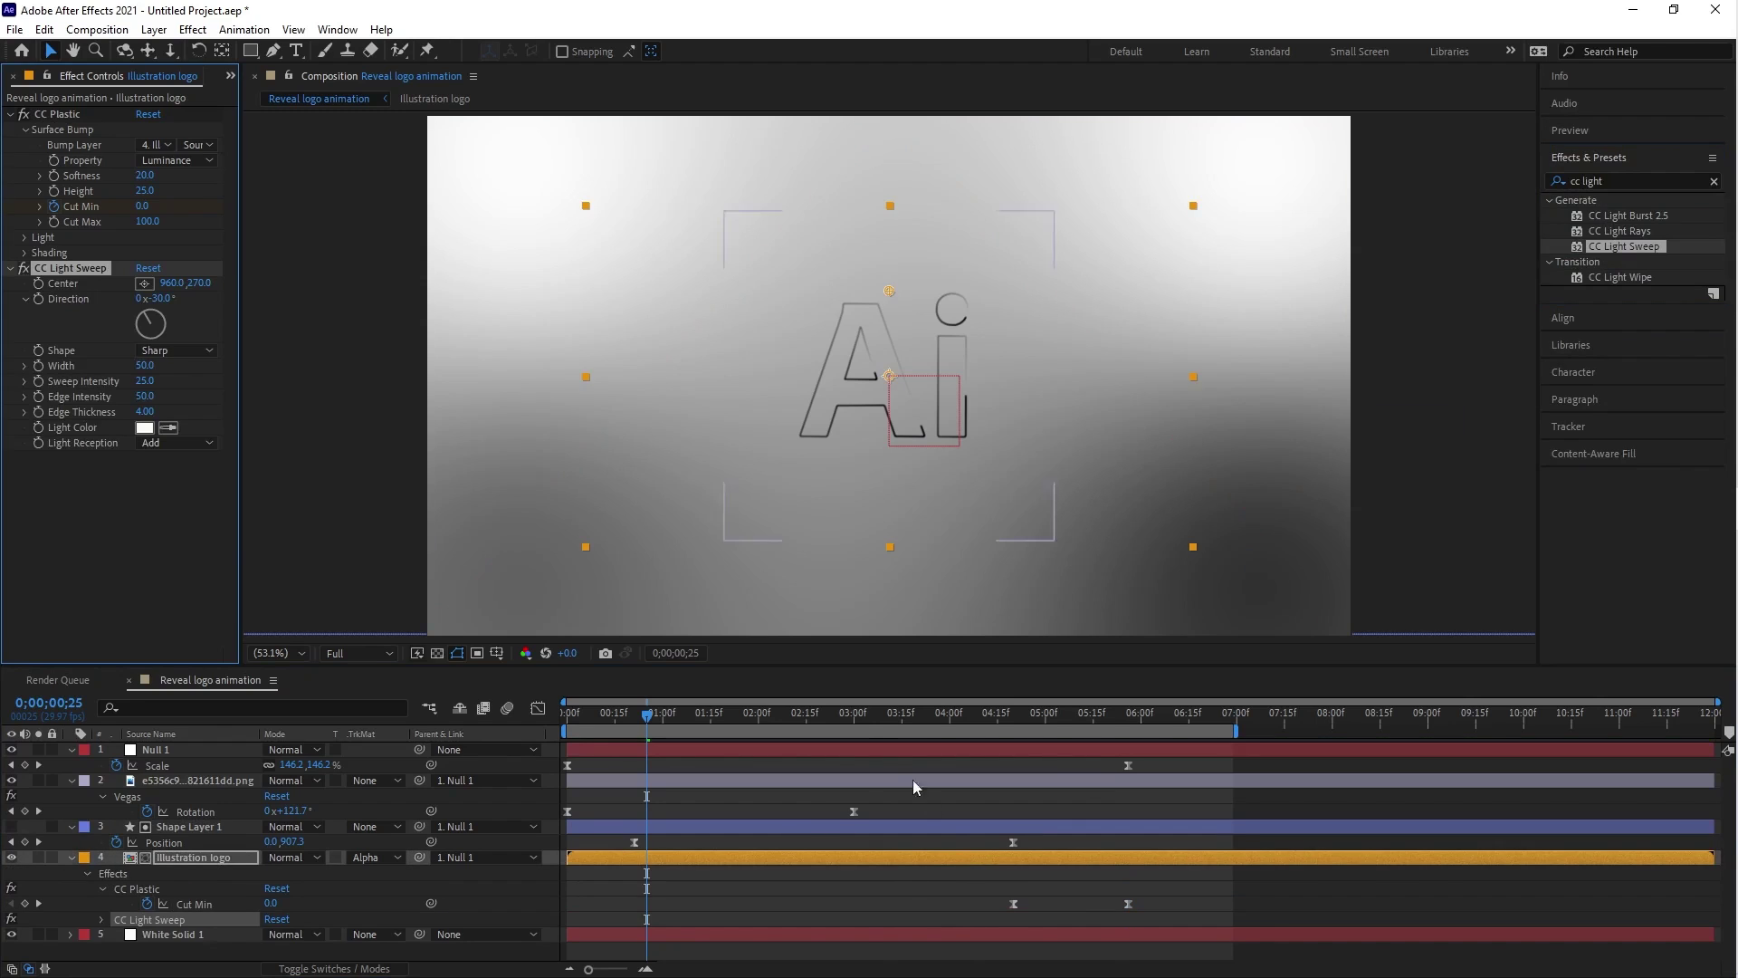
At 0;00;03;03, set the CC Light Sweep's Shape to Smooth and its Width to 300.
{"action": "left_click", "coordinate": [862, 714]}
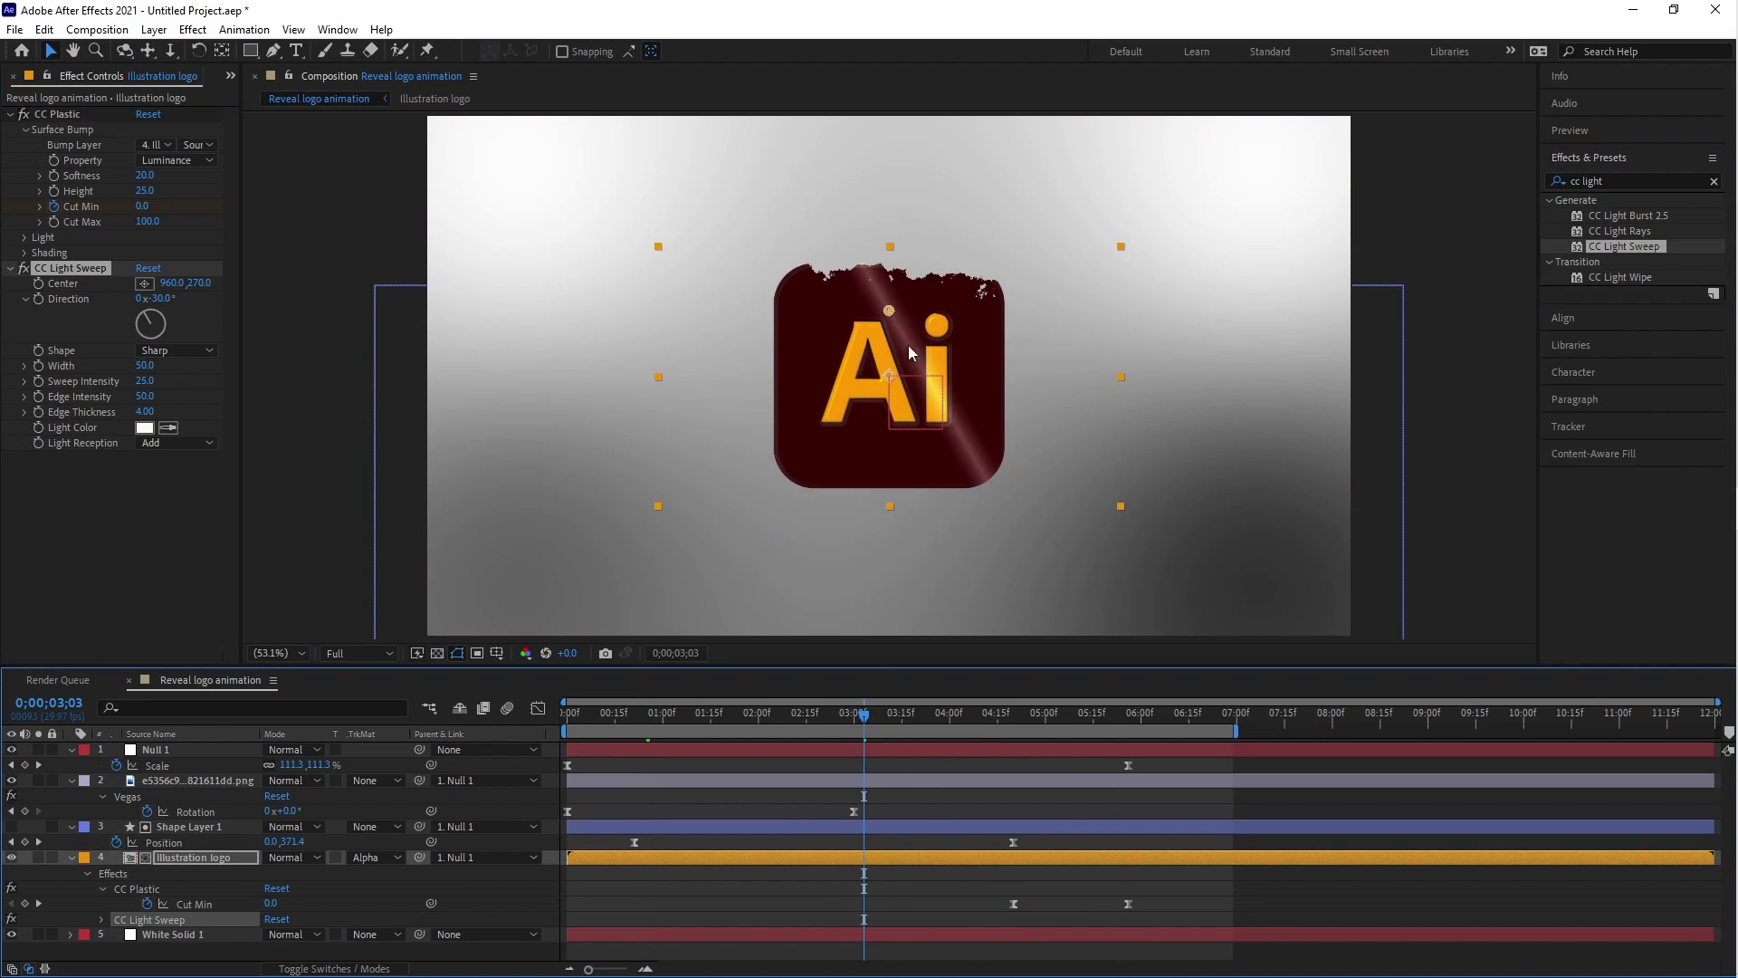
{"action": "left_click", "coordinate": [891, 313]}
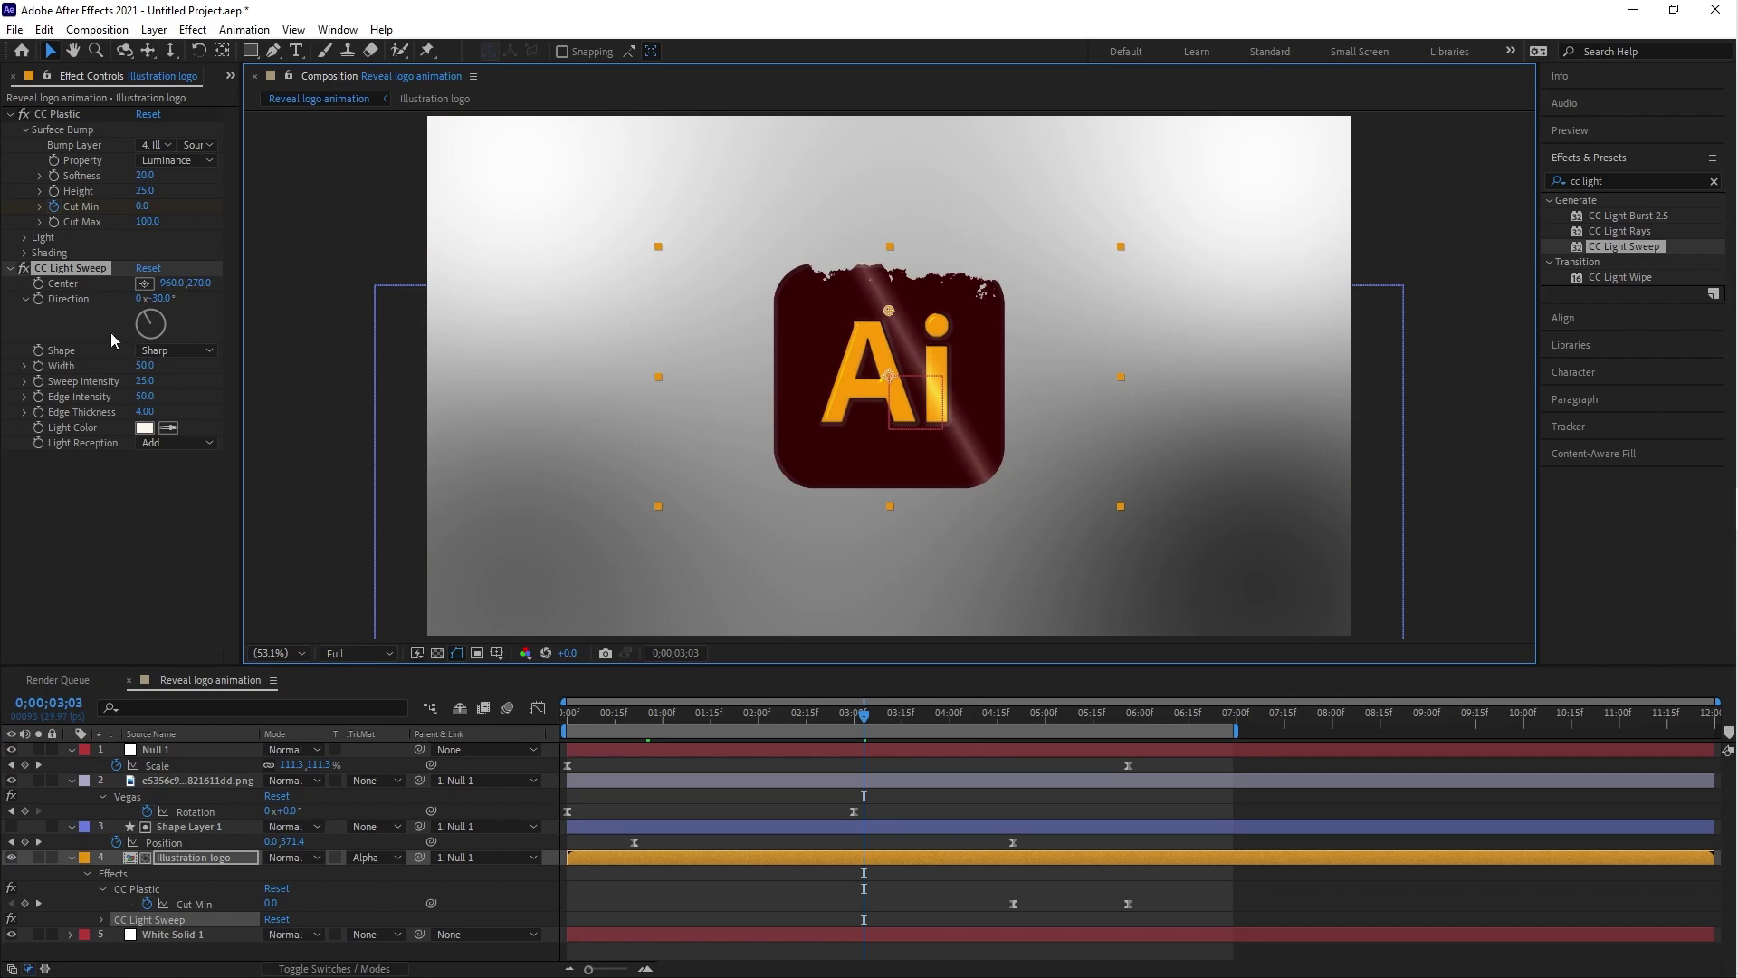
{"action": "left_click", "coordinate": [179, 350]}
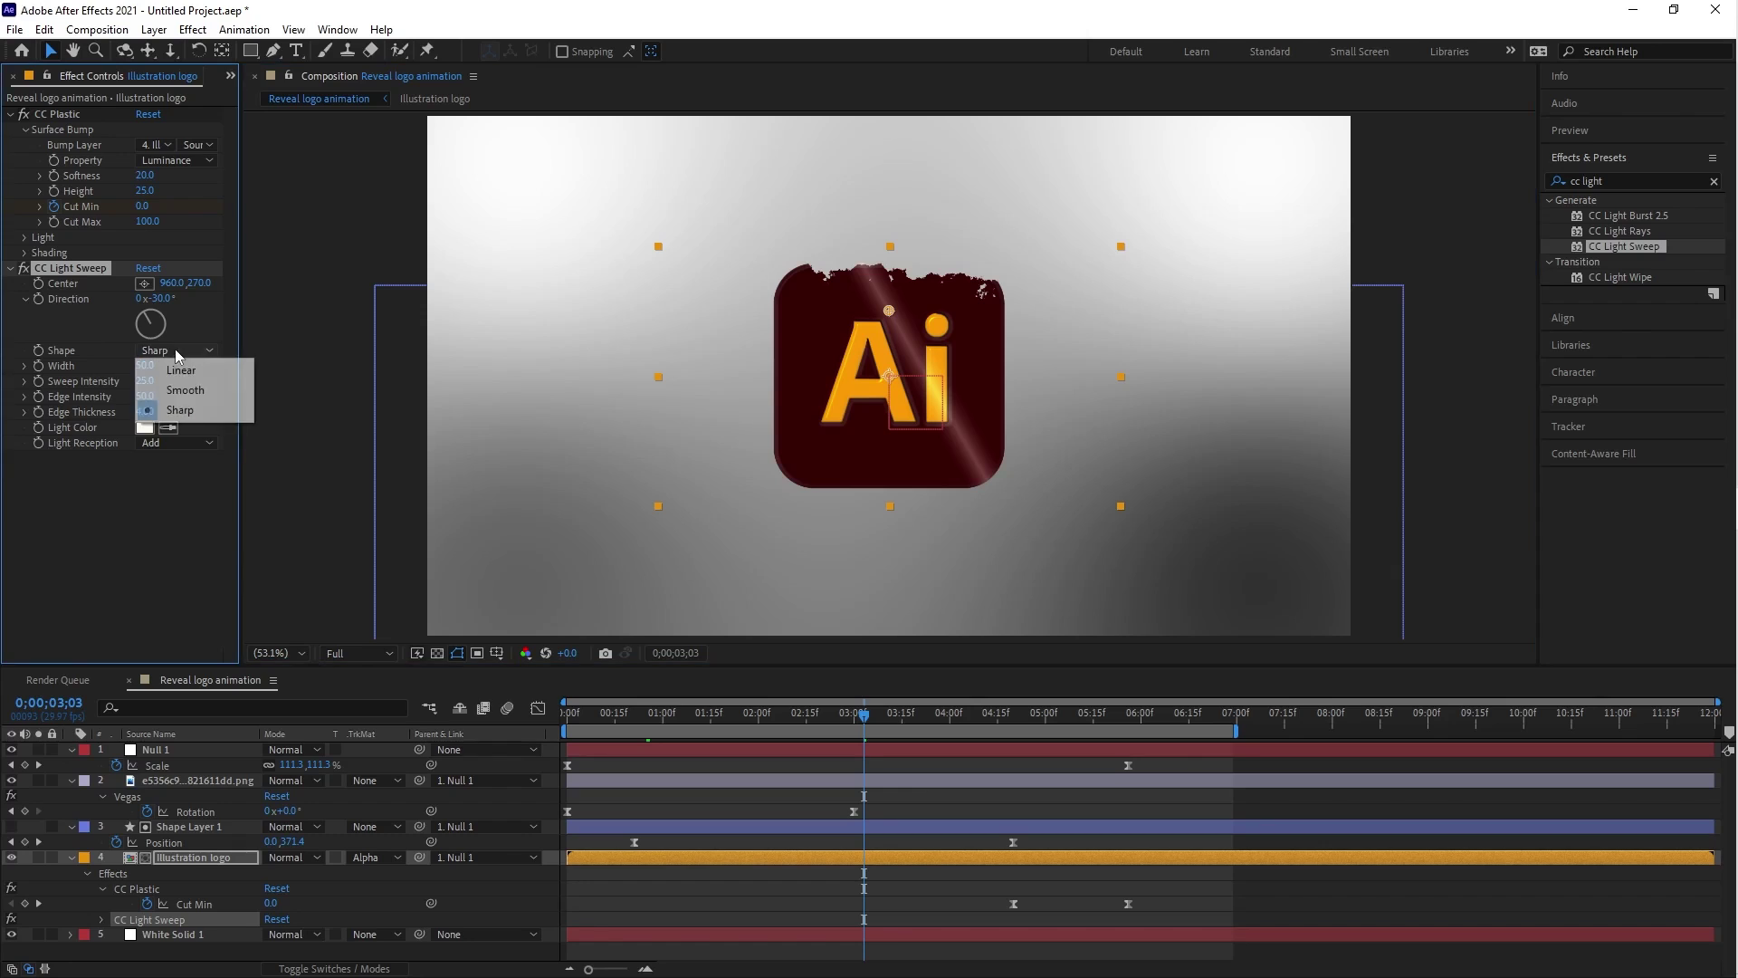
{"action": "left_click", "coordinate": [184, 389]}
{"action": "left_click", "coordinate": [145, 366]}
{"action": "type", "text": "3"}
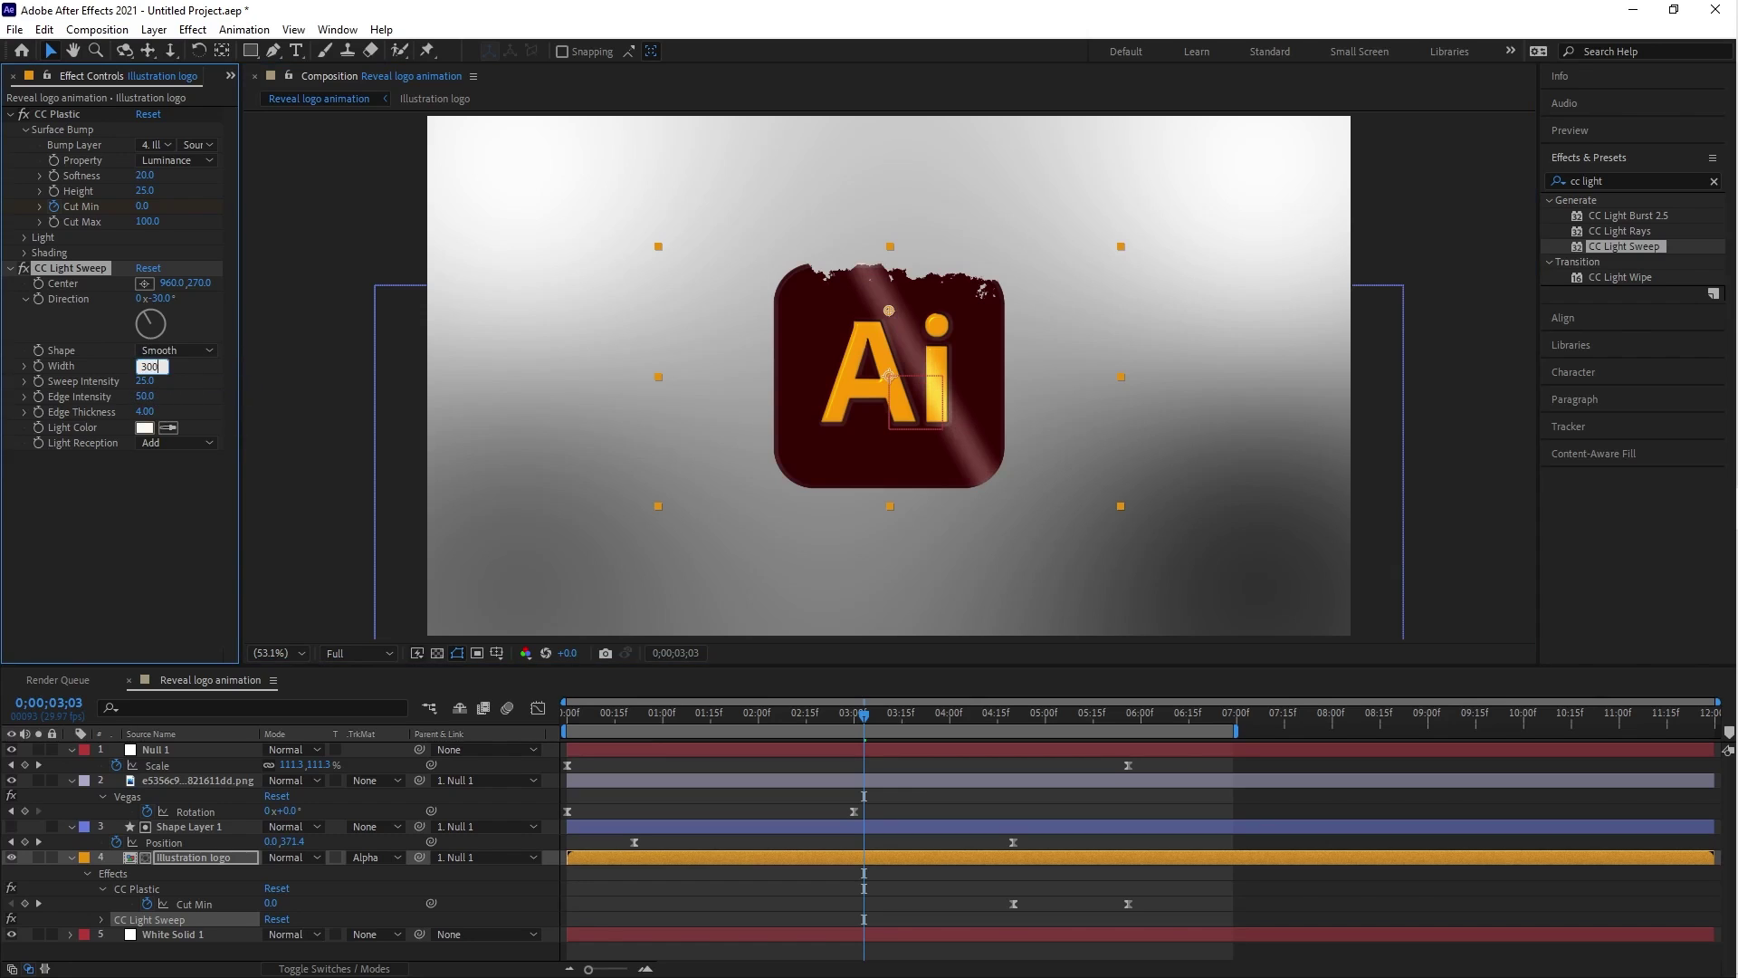
{"action": "type", "text": "00"}
{"action": "key", "text": "Return"}
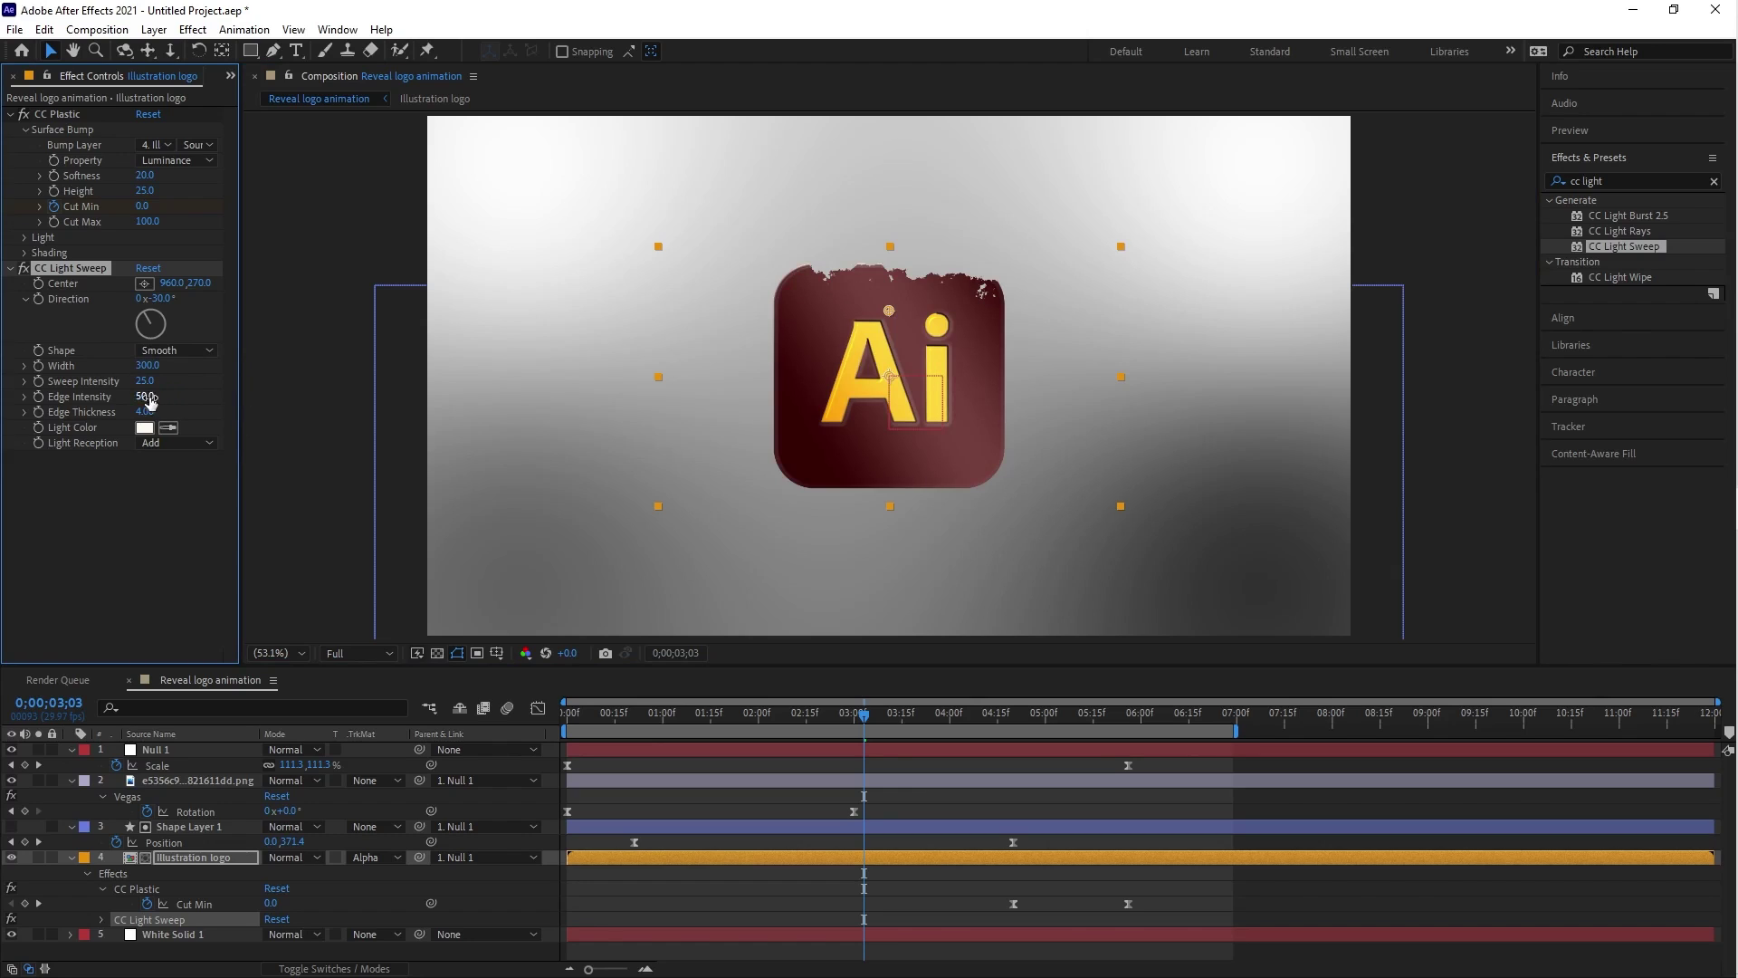
Set the CC Light Sweep's Edge Thickness to 9.
{"action": "left_click", "coordinate": [147, 412]}
{"action": "type", "text": "10"}
{"action": "key", "text": "Return"}
{"action": "left_click", "coordinate": [177, 409]}
{"action": "type", "text": "9"}
{"action": "key", "text": "Return"}
Move the light sweep's Center beyond the logo's lower-left corner, to about 73.1, 1097.5, checking the edge highlight up close.
{"action": "left_click_drag", "start_coordinate": [888, 312], "coordinate": [793, 451]}
{"action": "key", "text": "slash"}
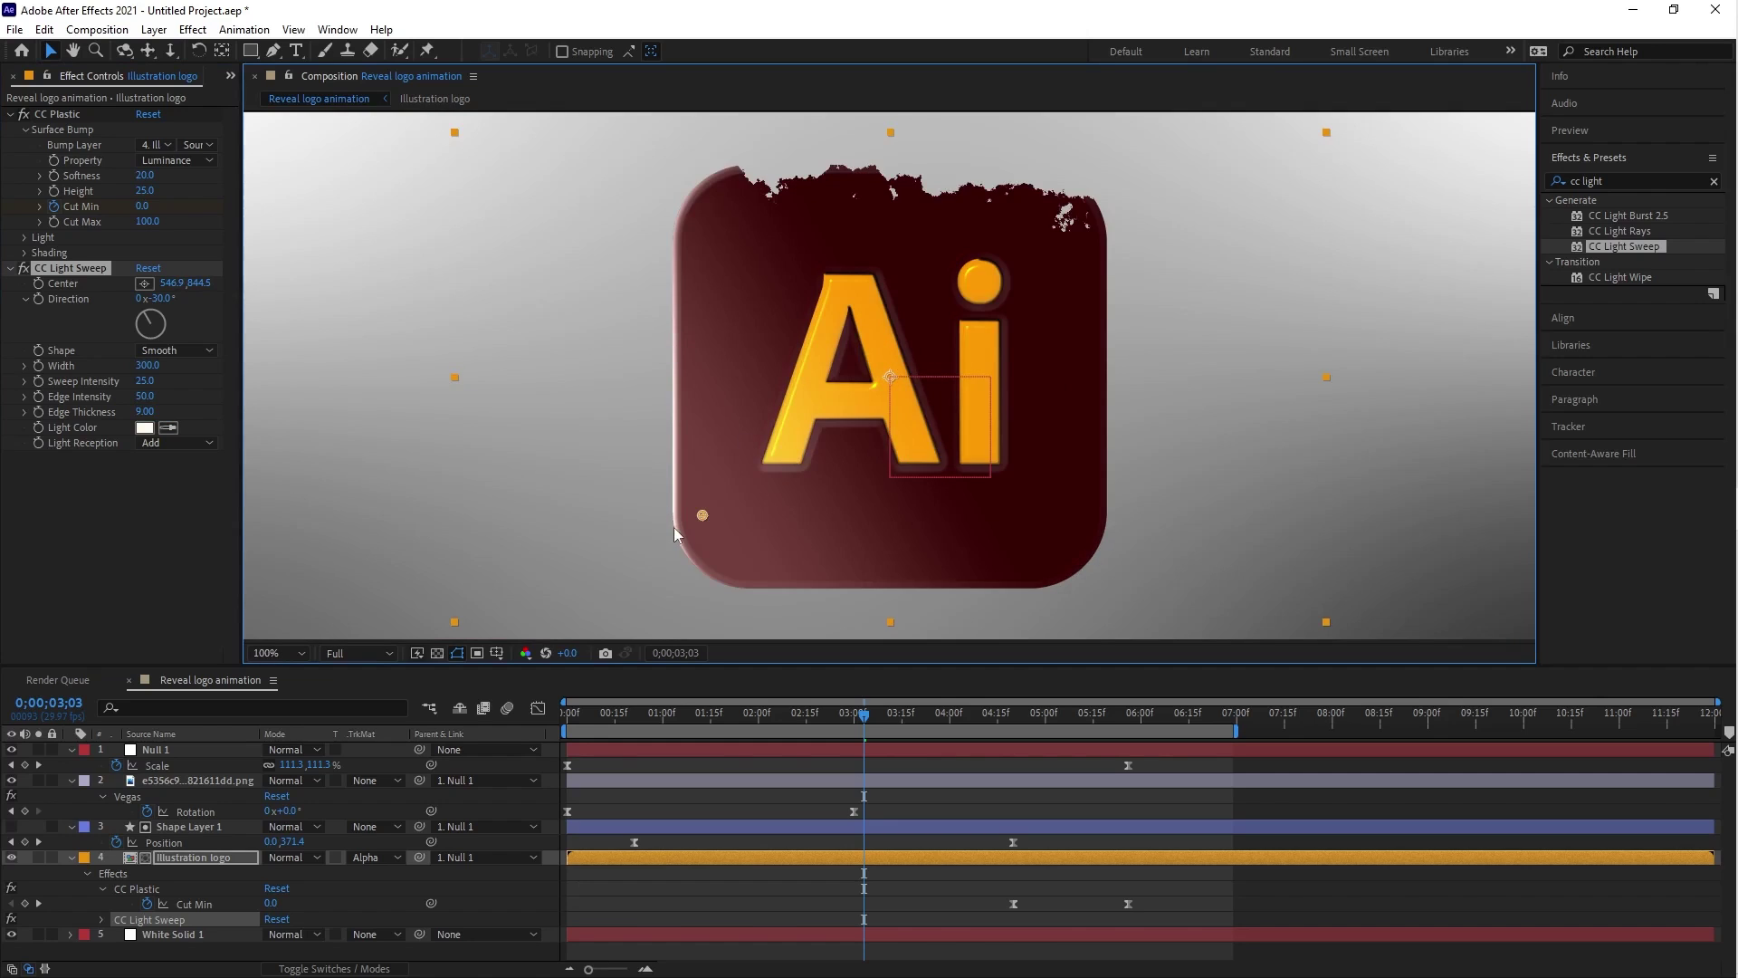
{"action": "left_click", "coordinate": [108, 422]}
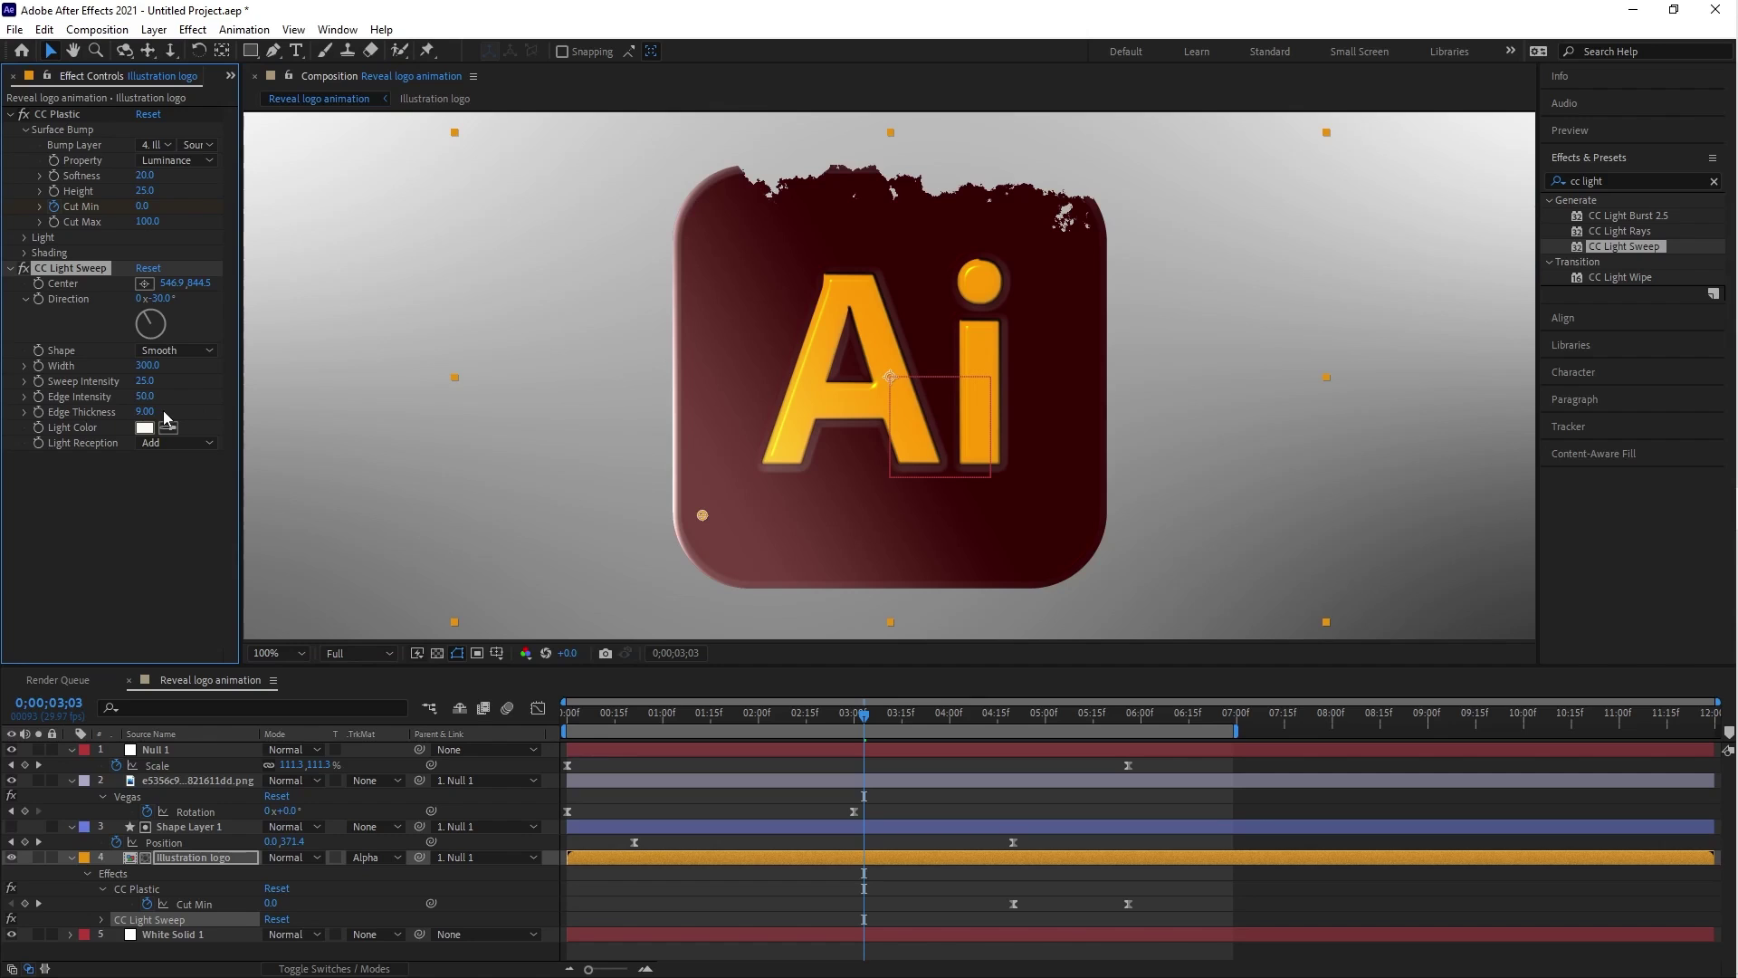
{"action": "scroll", "coordinate": [855, 386], "scroll_direction": "down", "scroll_amount": 2}
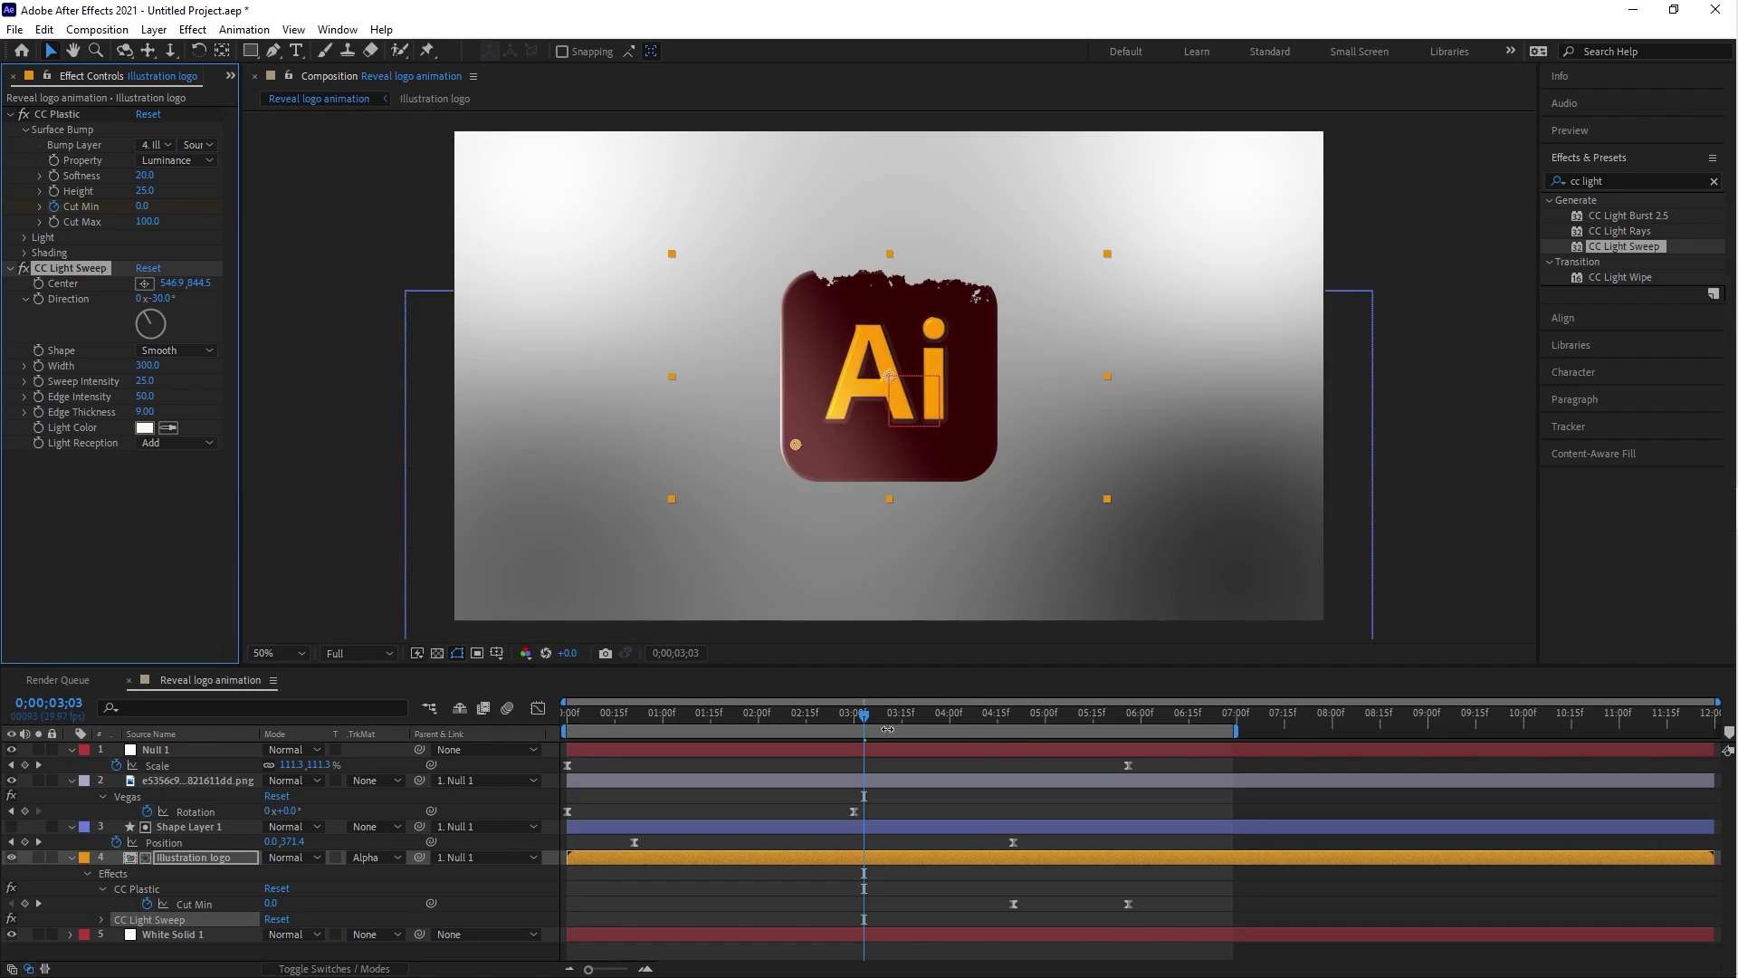
{"action": "mouse_move", "coordinate": [864, 718]}
{"action": "left_mouse_down"}
{"action": "mouse_move", "coordinate": [778, 737]}
{"action": "mouse_move", "coordinate": [870, 738]}
{"action": "left_mouse_up"}
{"action": "left_click_drag", "start_coordinate": [809, 501], "coordinate": [690, 502]}
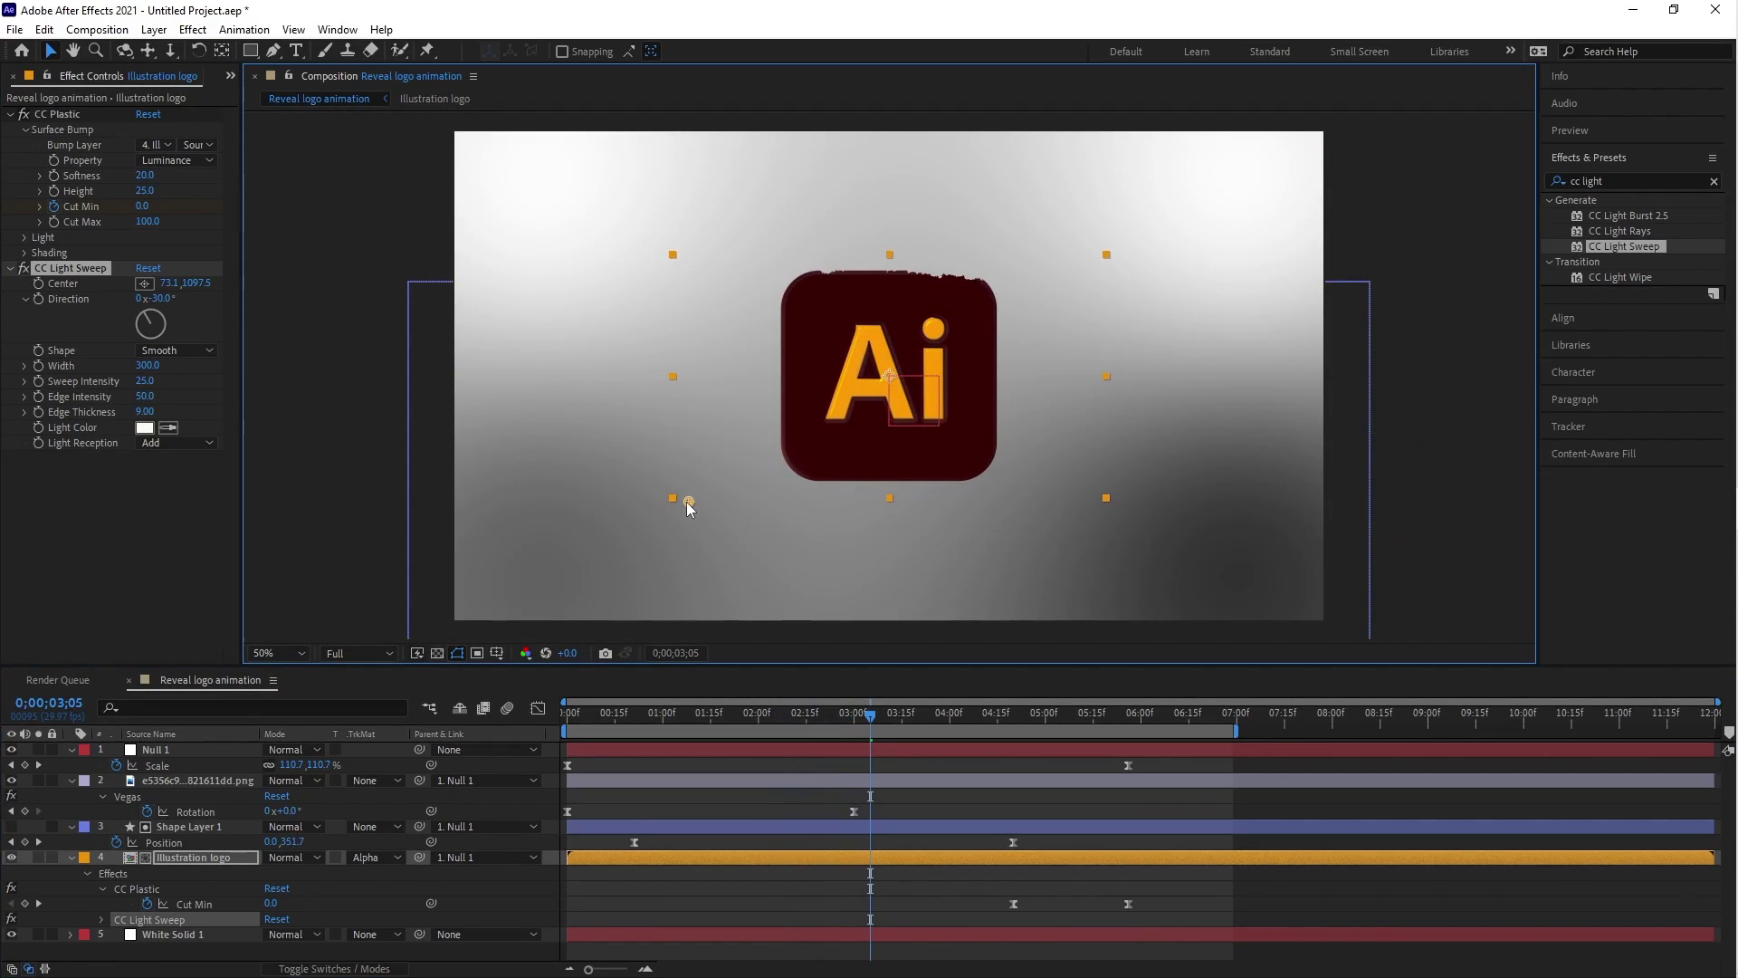
Add a keyframe for the light sweep's Center at 0;00;01;22 and reveal the Illustration logo layer's keyframed properties.
{"action": "left_click_drag", "start_coordinate": [871, 717], "coordinate": [729, 753]}
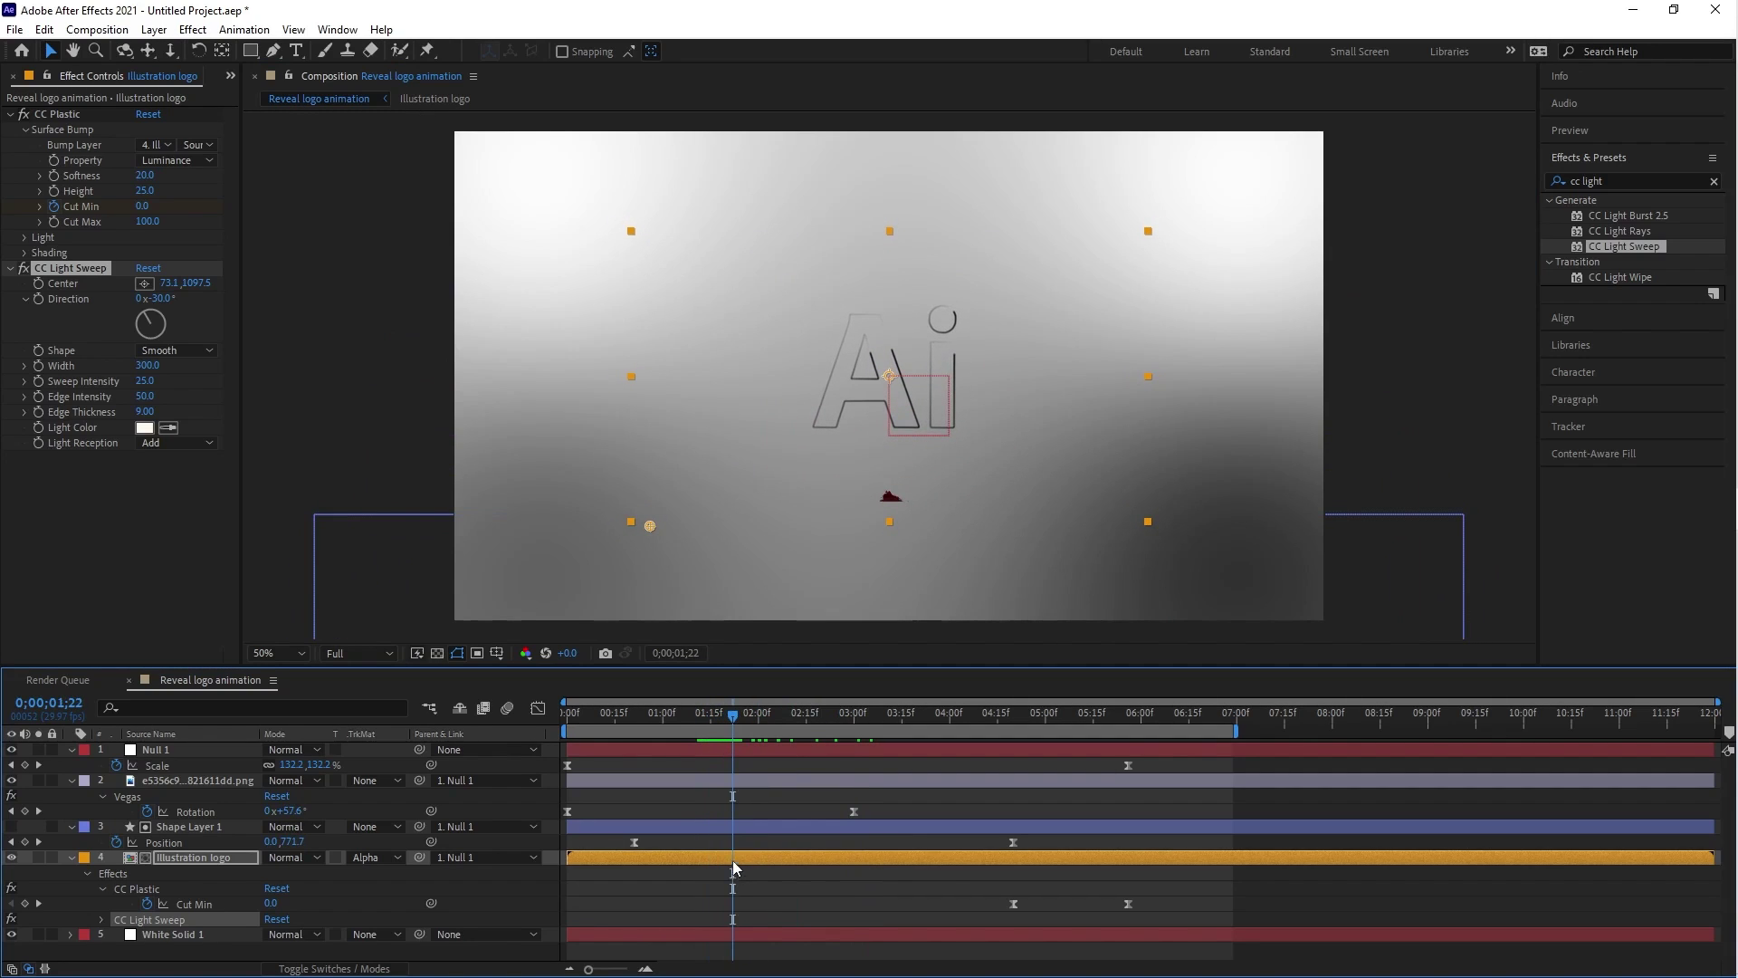
{"action": "left_click", "coordinate": [38, 284]}
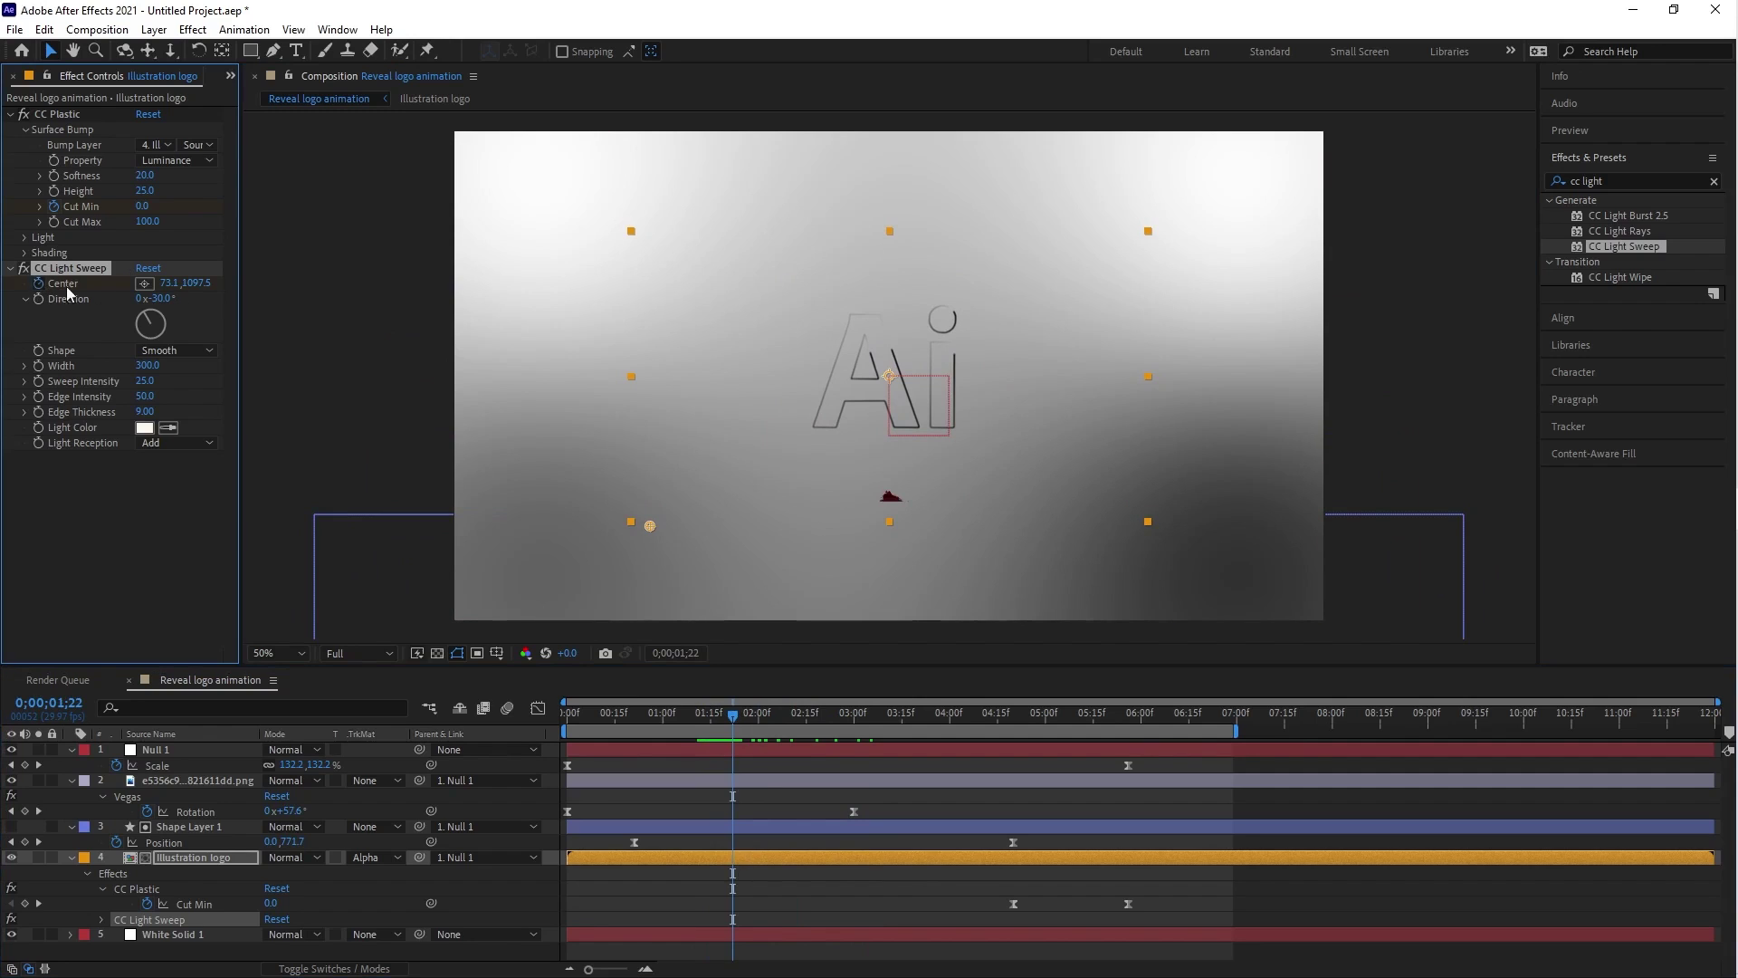
{"action": "left_click", "coordinate": [741, 855]}
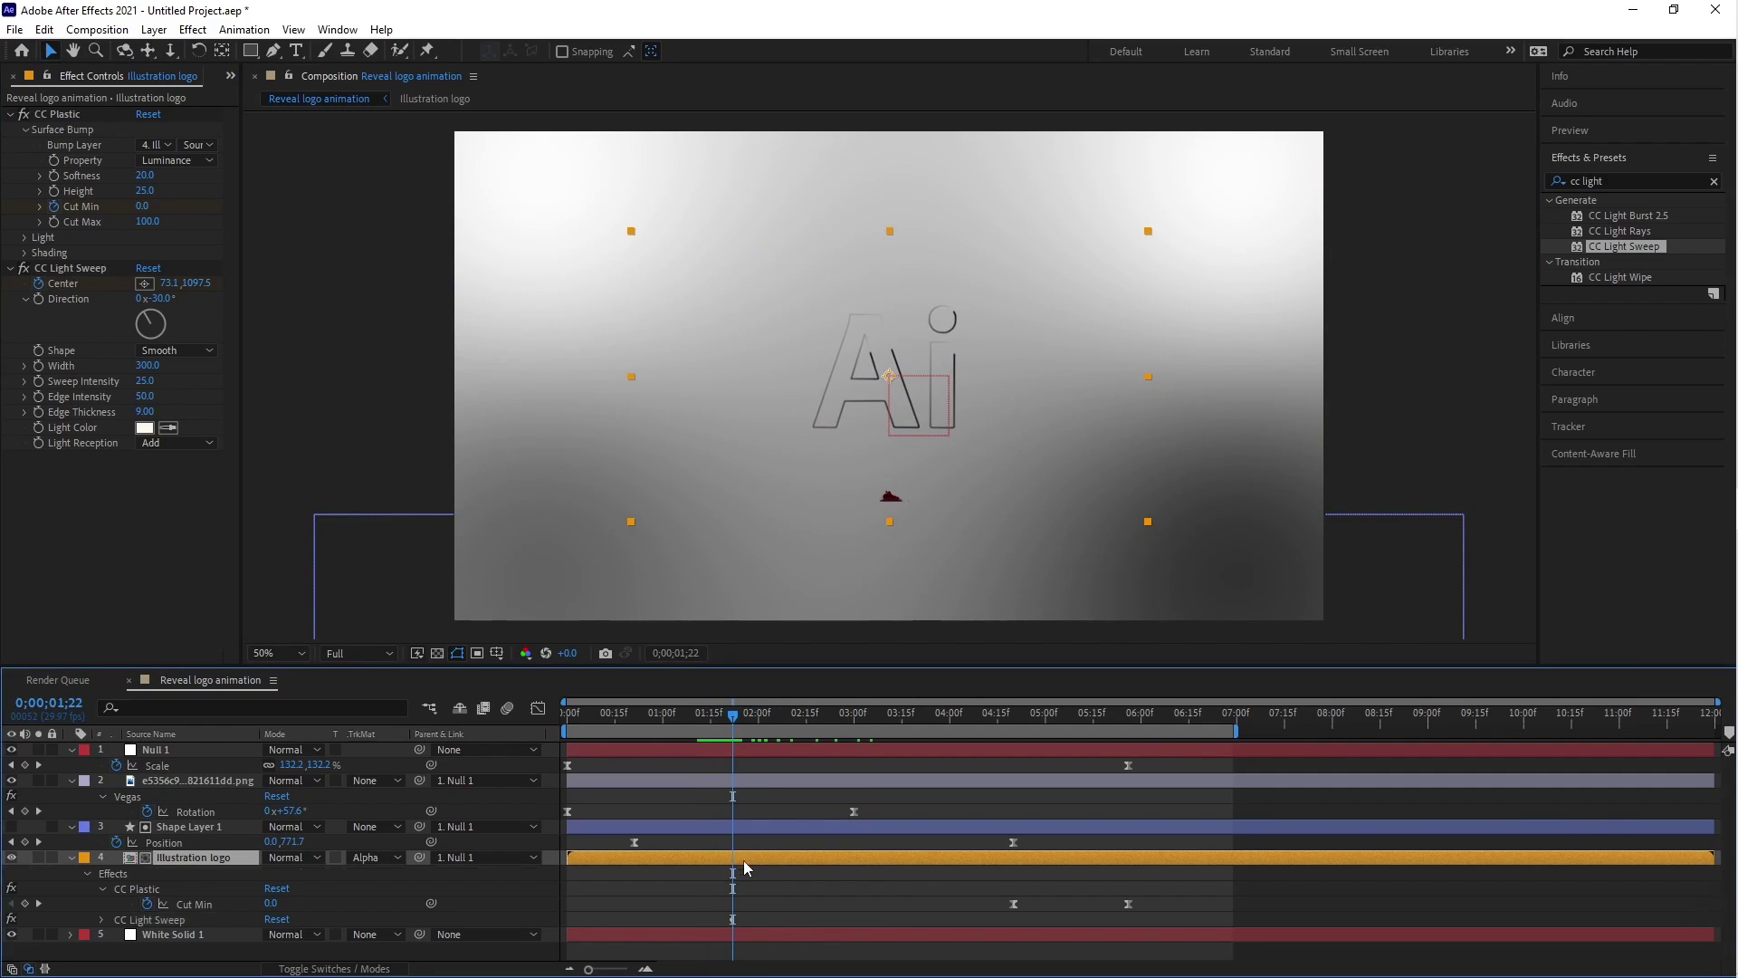
{"action": "key", "text": "u"}
{"action": "left_click", "coordinate": [733, 919]}
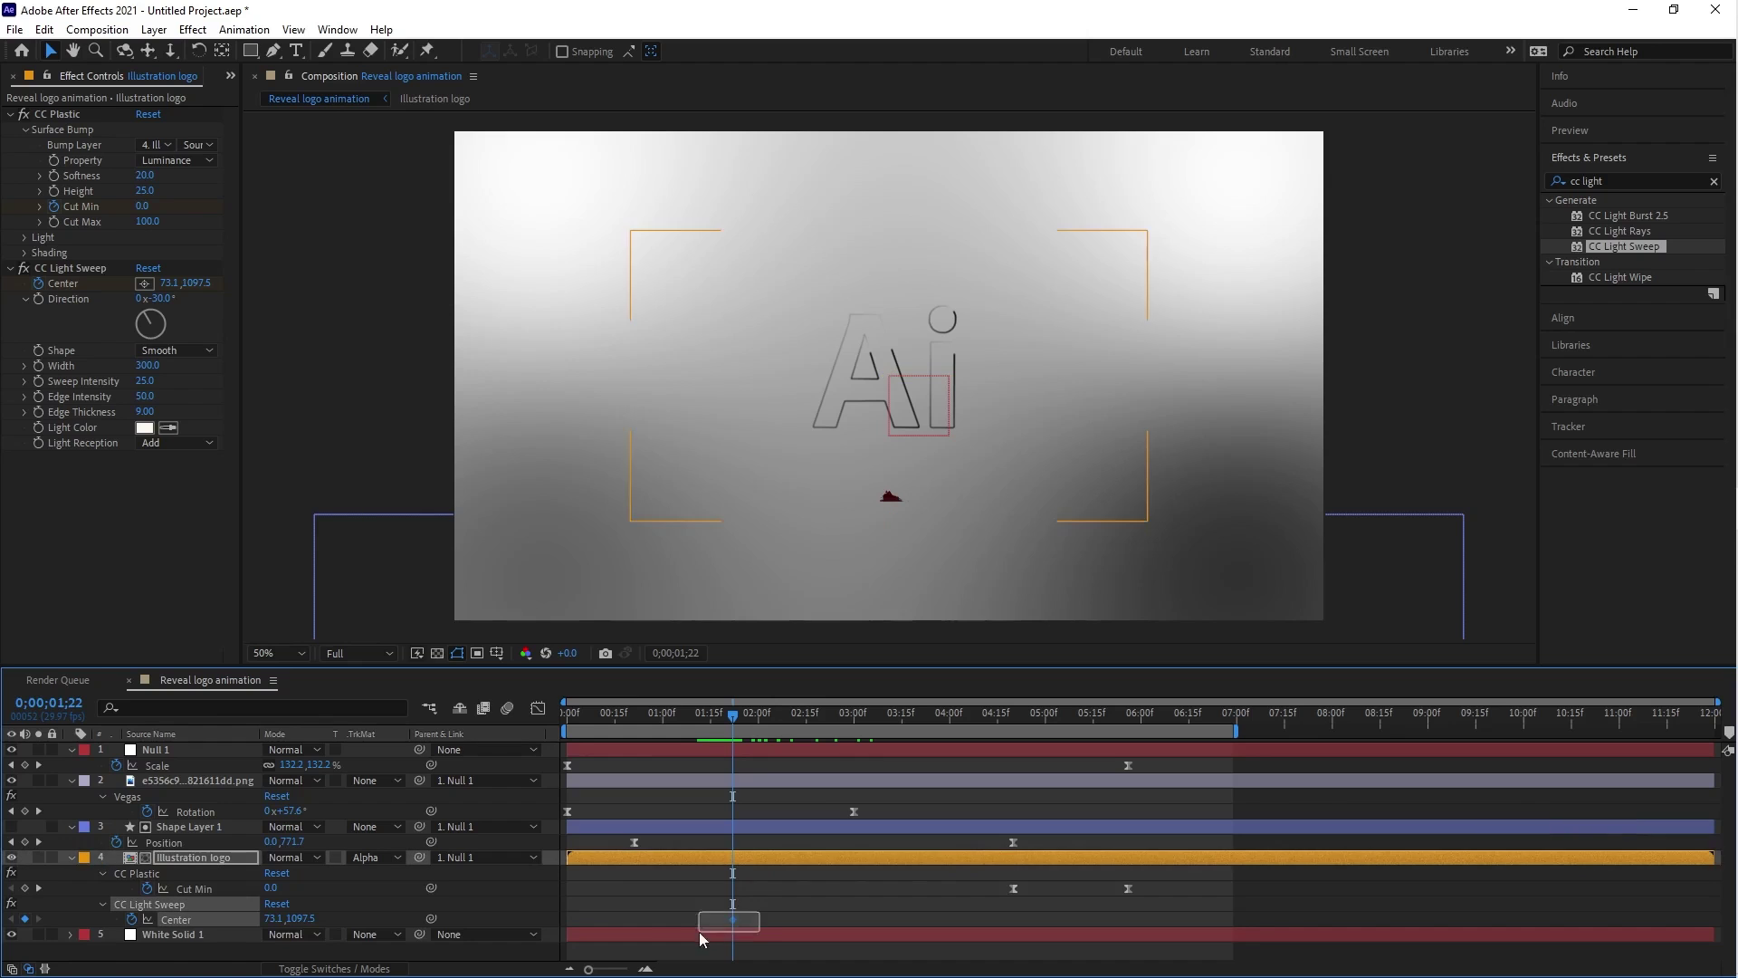
Keyframe the light sweep's Center at about 1095.3, 430.9 at 0;00;06;28 and preview the animation from the start.
{"action": "left_click_drag", "start_coordinate": [733, 719], "coordinate": [1232, 722]}
{"action": "left_click_drag", "start_coordinate": [714, 490], "coordinate": [918, 358]}
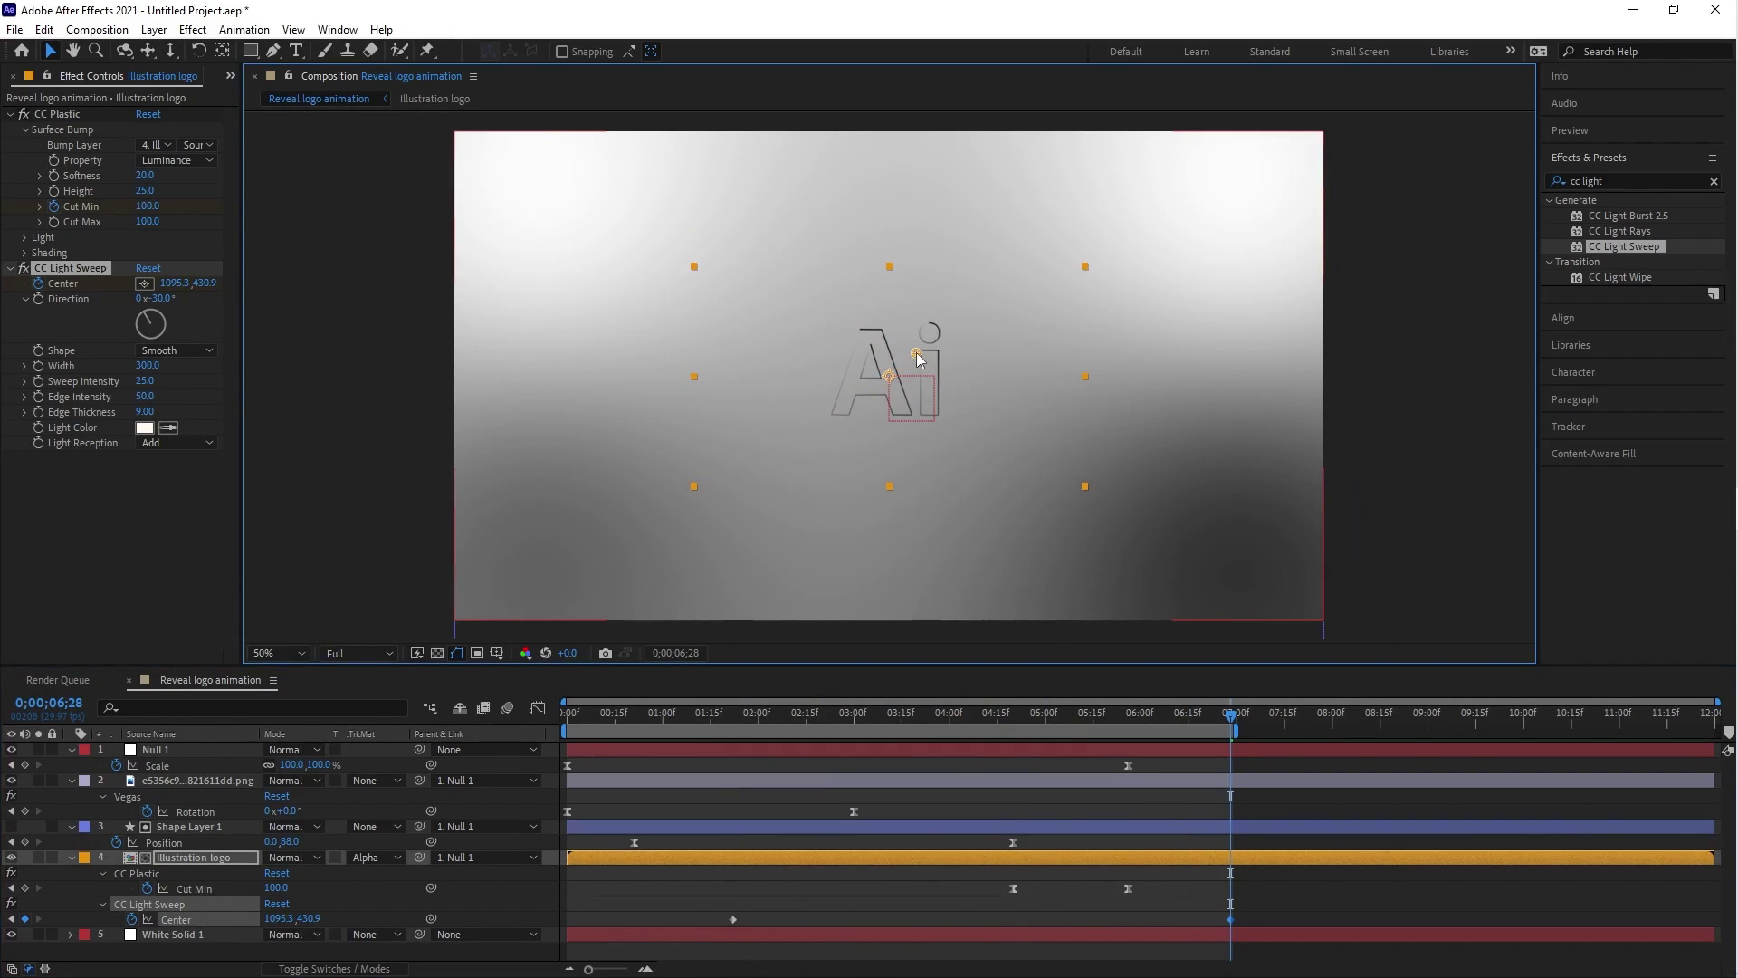
{"action": "left_click_drag", "start_coordinate": [1233, 719], "coordinate": [567, 738]}
{"action": "key", "text": "space"}
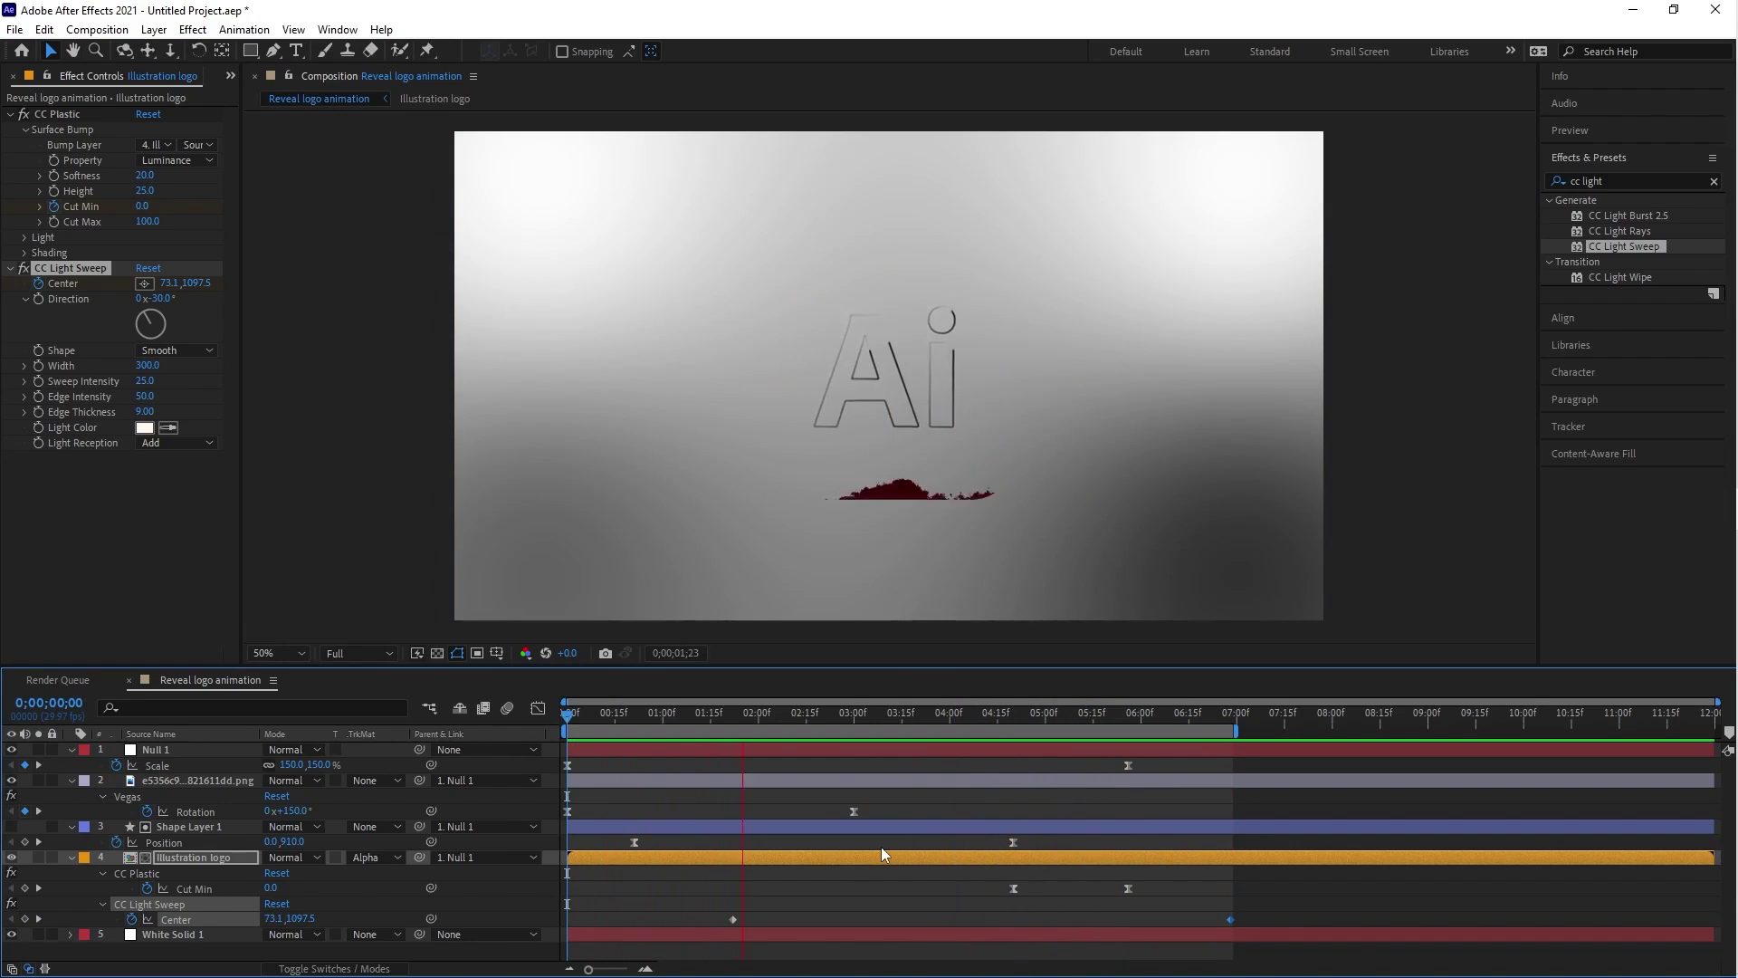